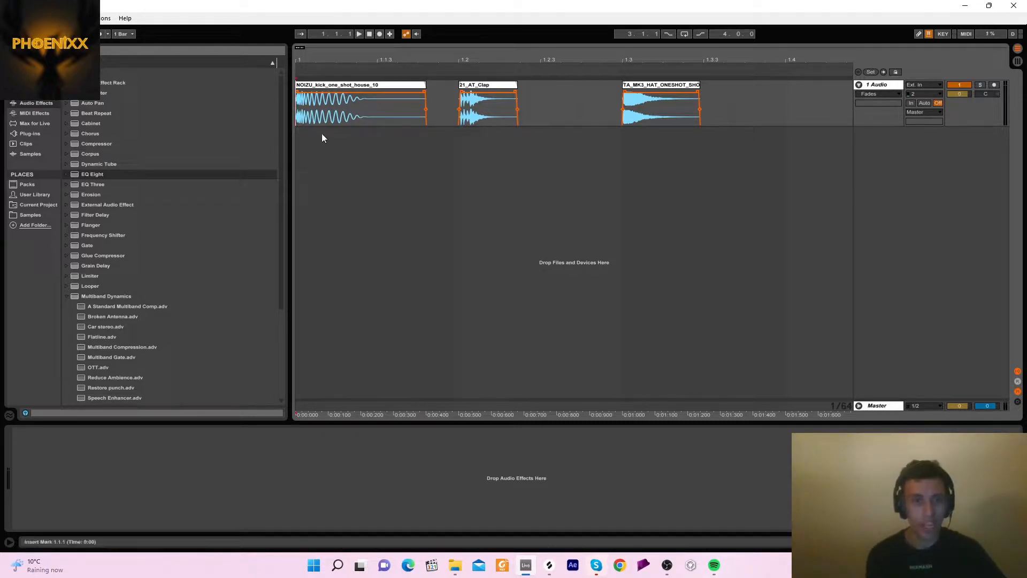
# Play back the kick, clap and hat one-shots on the first audio track
pyautogui.moveTo(321, 59); pyautogui.dragTo(322, 64)
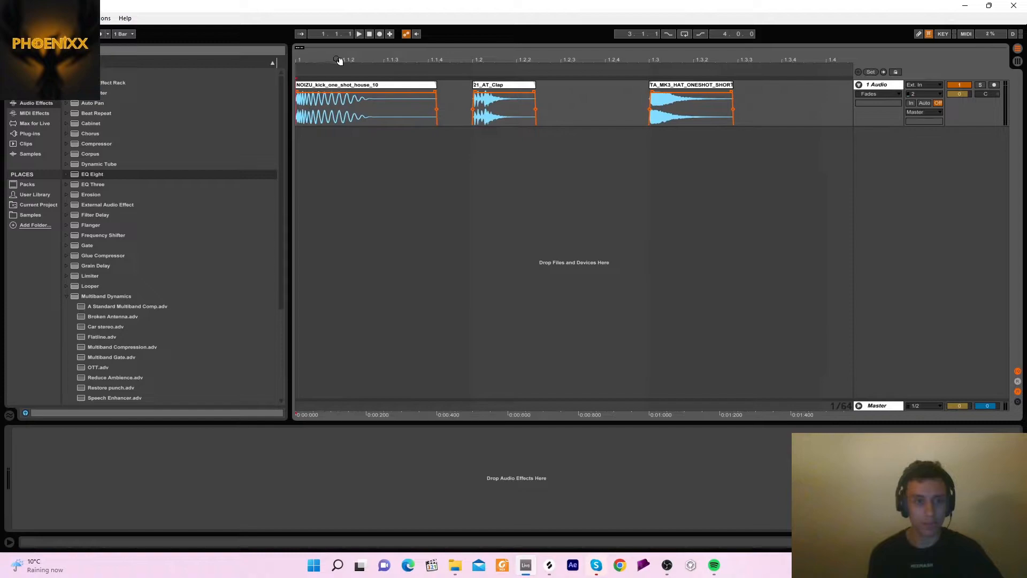
pyautogui.click(343, 87)
pyautogui.click(489, 85)
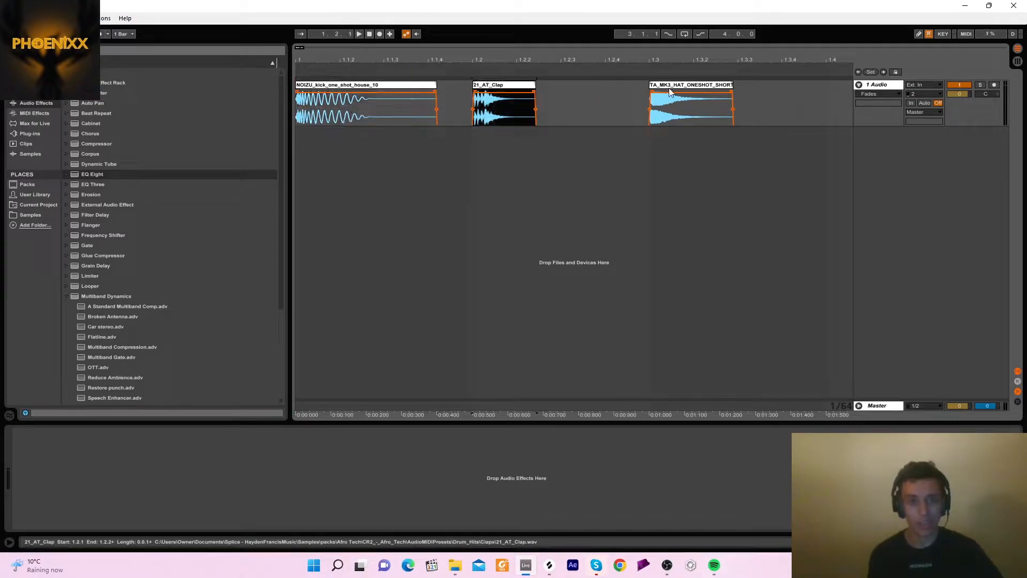
pyautogui.click(674, 87)
pyautogui.click(370, 34)
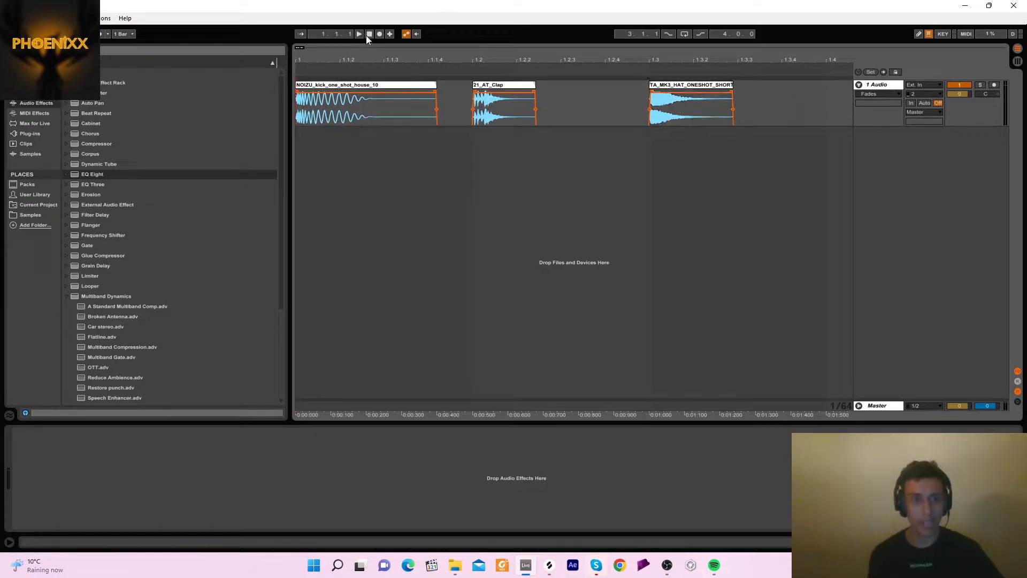
pyautogui.press('space')
pyautogui.press('space')
pyautogui.press('space')
pyautogui.click(487, 86)
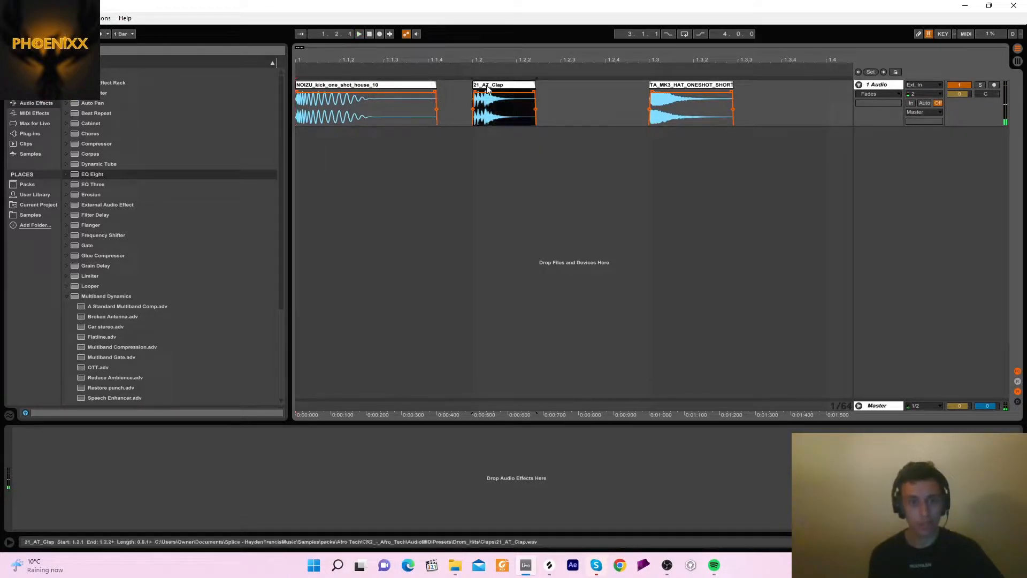
pyautogui.click(674, 87)
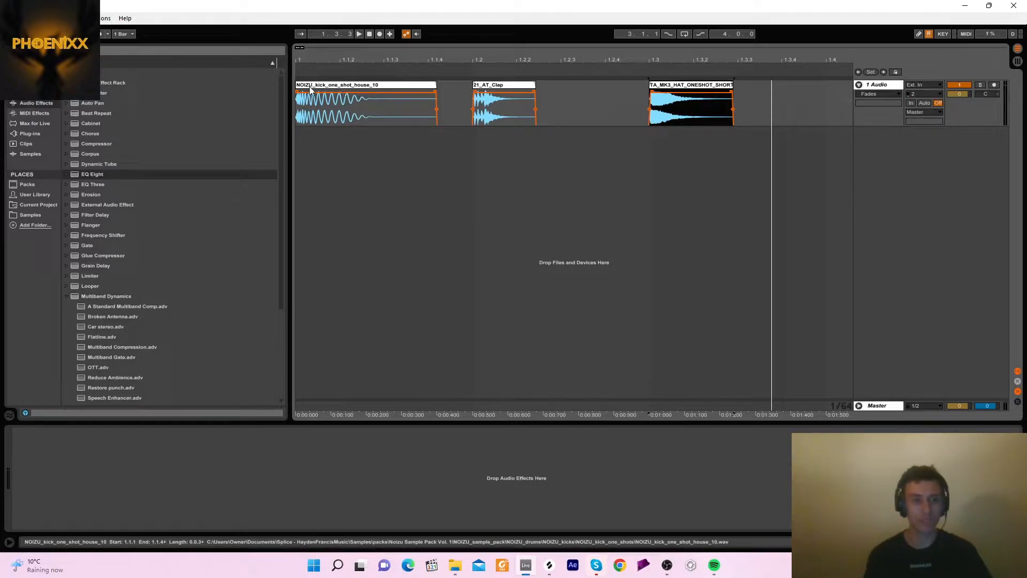
pyautogui.click(759, 106)
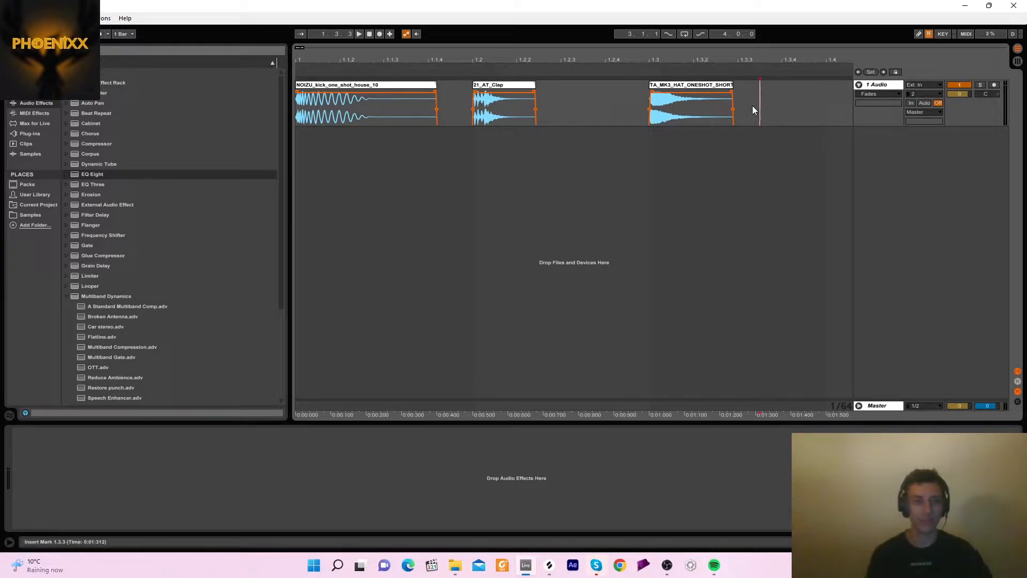
# Insert a second audio track below the first one and colour it white
pyautogui.rightClick(876, 141)
pyautogui.click(881, 141)
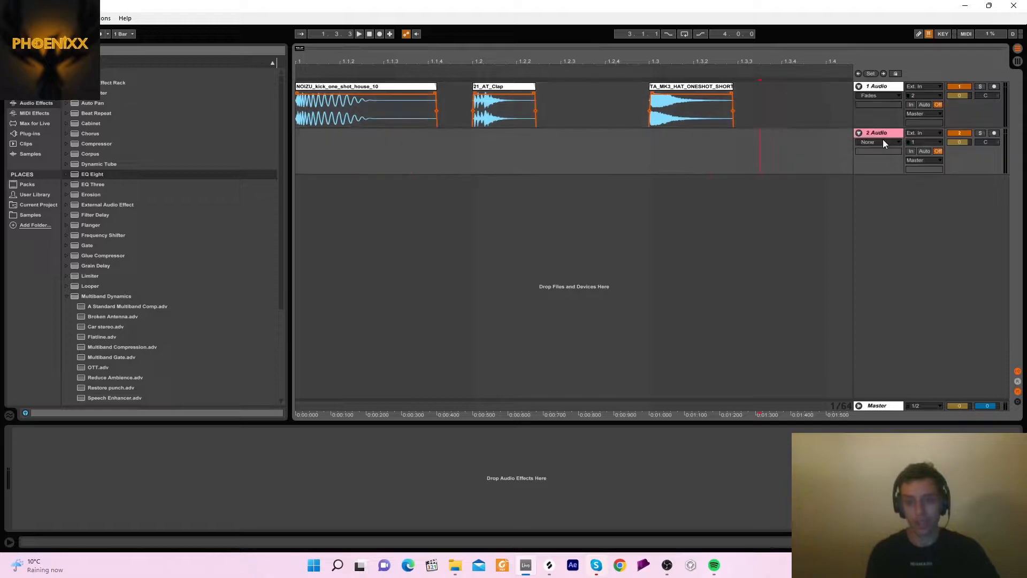
pyautogui.rightClick(880, 134)
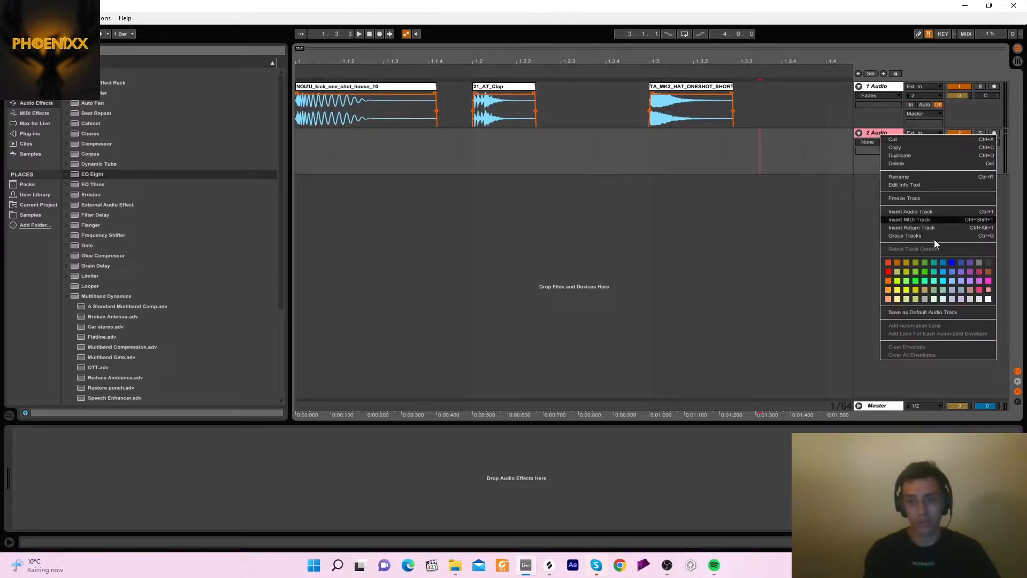
pyautogui.click(988, 296)
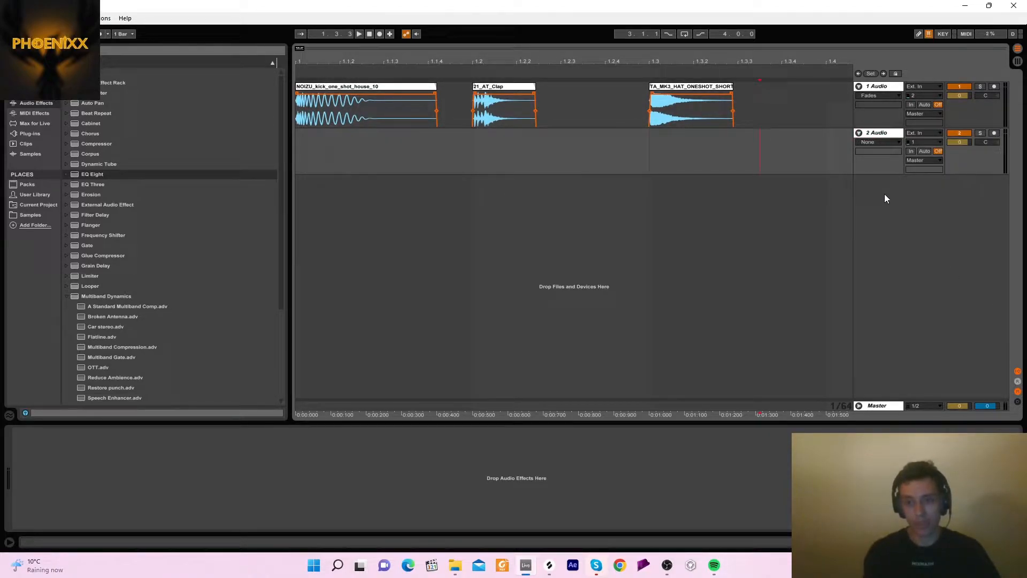
# Insert a third audio track below the second and colour it white
pyautogui.rightClick(898, 191)
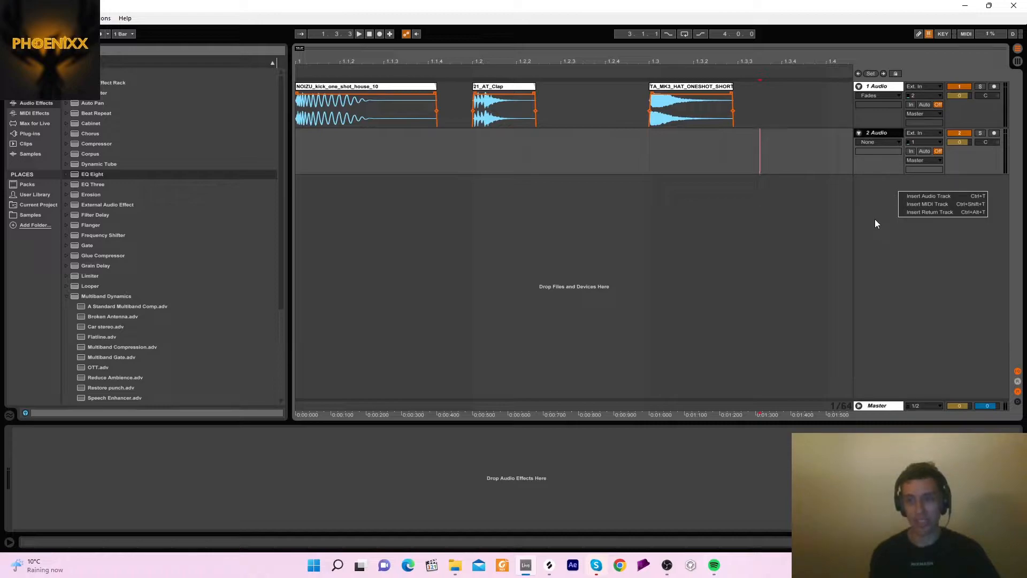
pyautogui.click(908, 198)
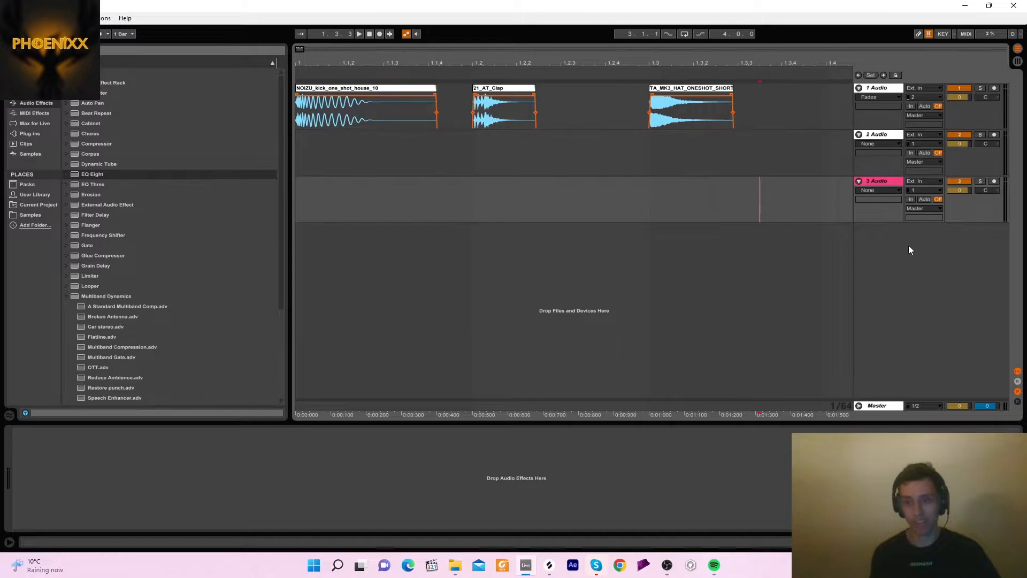
pyautogui.rightClick(880, 181)
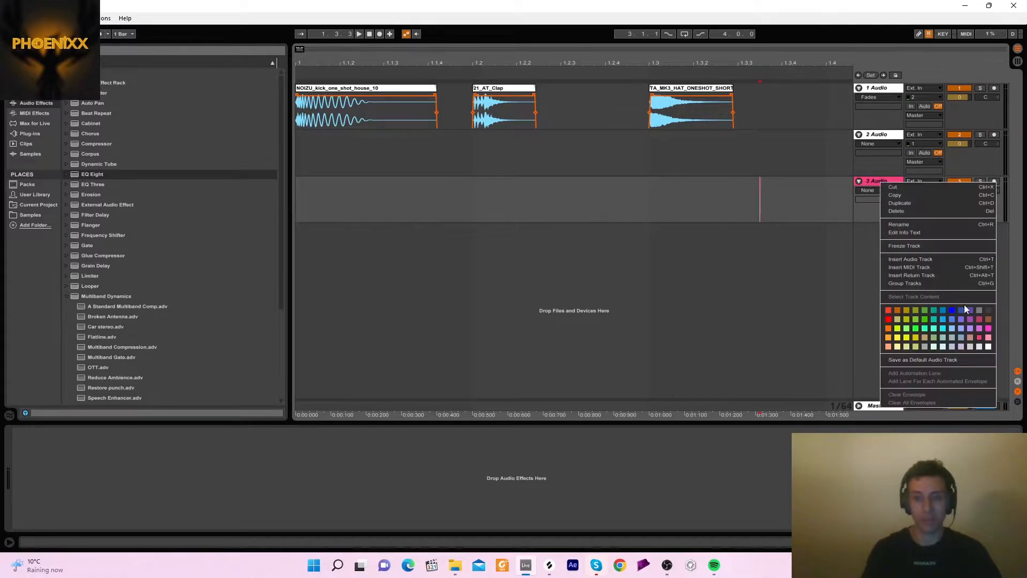
pyautogui.click(989, 346)
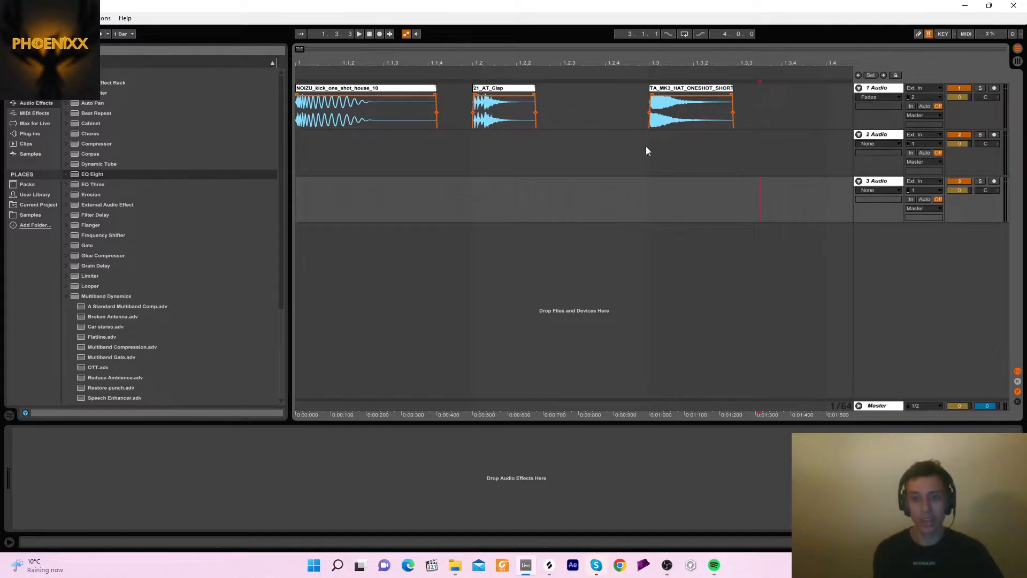
# Move the clap clip straight down to the second track and the hat clip to the third track at 1.1.3
pyautogui.click(498, 91)
pyautogui.moveTo(499, 138); pyautogui.dragTo(501, 147)
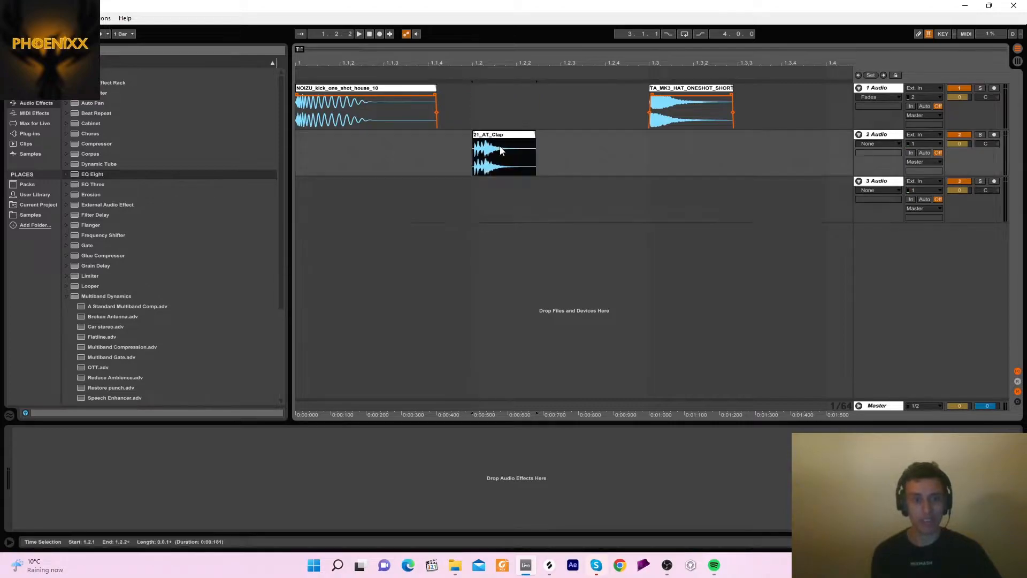
pyautogui.moveTo(479, 64); pyautogui.dragTo(479, 38)
pyautogui.moveTo(503, 109); pyautogui.dragTo(363, 221)
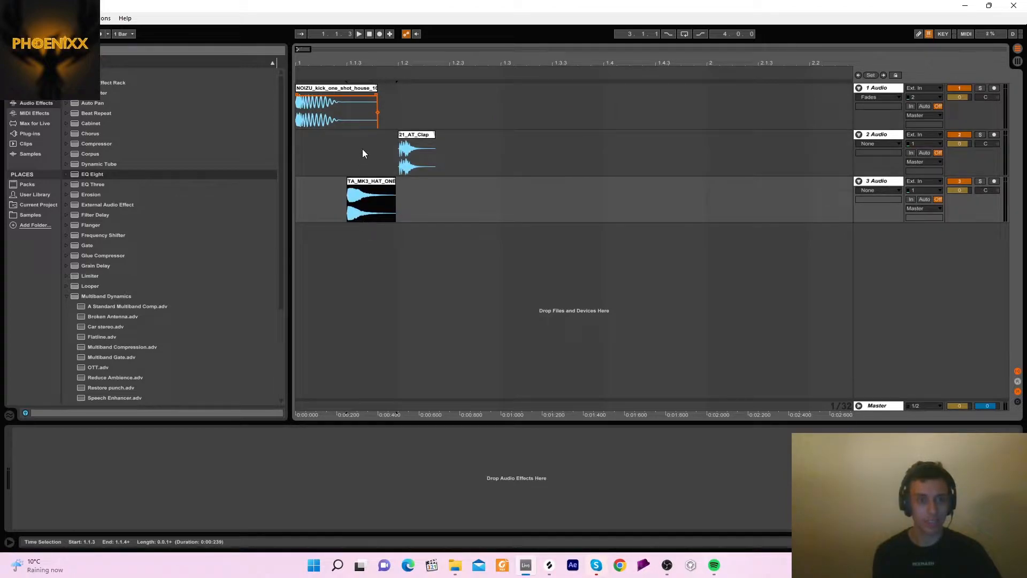
# Duplicate the kick's one-beat section from 1.1.1 to 1.2.1 three times to fill the bar
pyautogui.click(397, 111)
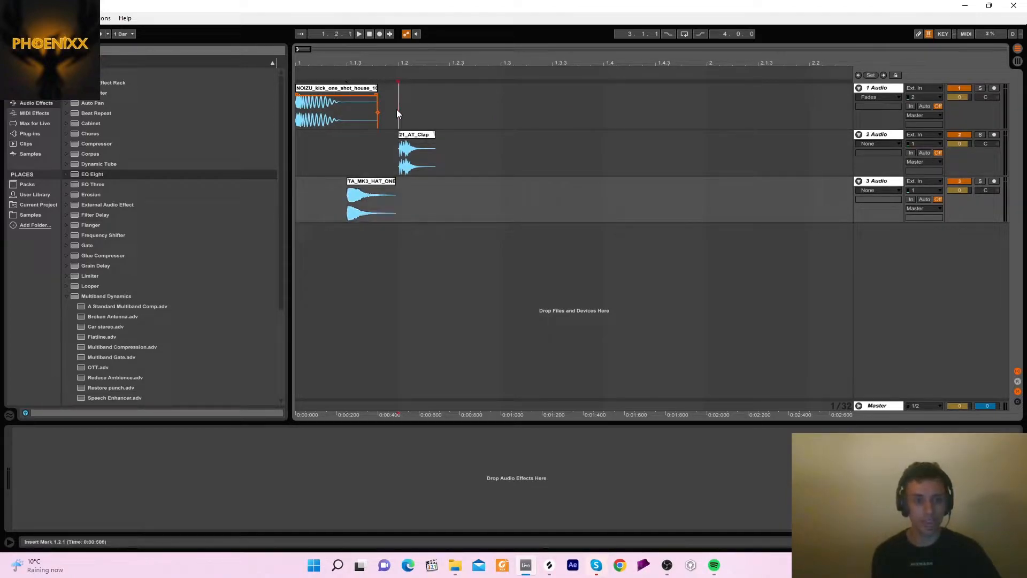
pyautogui.moveTo(397, 109); pyautogui.dragTo(229, 82)
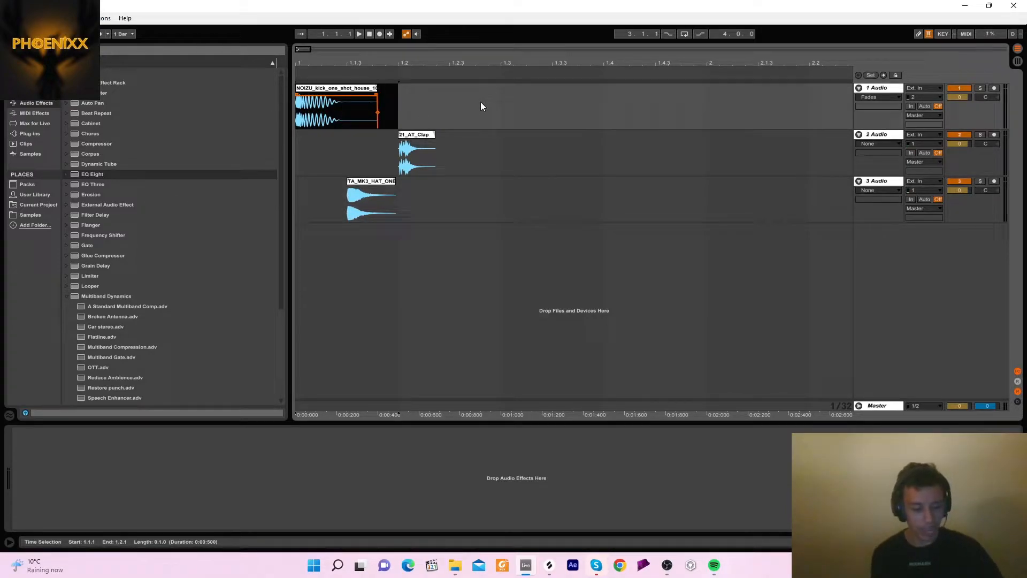
pyautogui.hotkey('ctrl', 'd')
pyautogui.hotkey('ctrl', 'd')
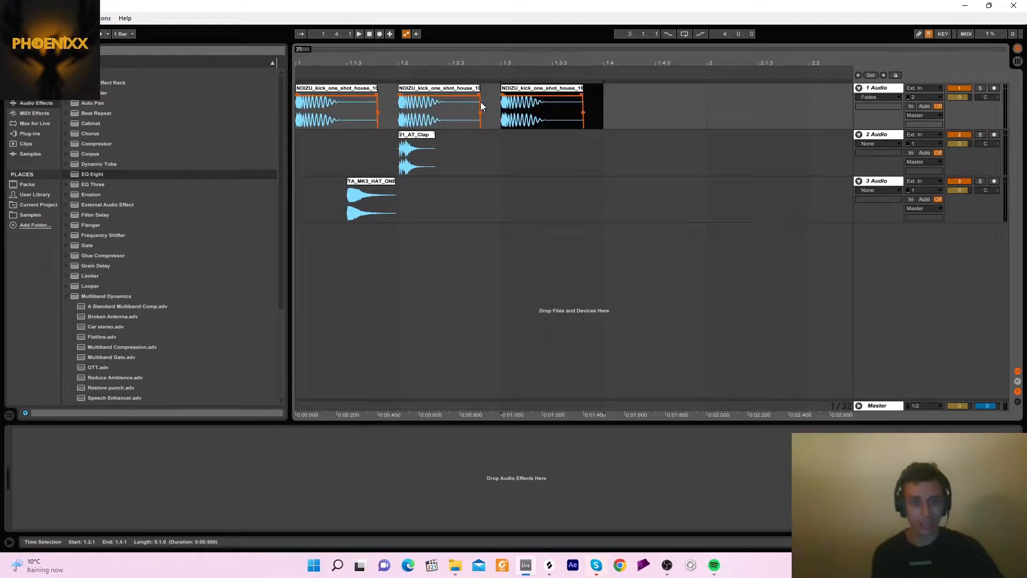
pyautogui.hotkey('ctrl', 'd')
# Fill the bar by duplicating the two-beat clap section once and the one-beat hat section three times
pyautogui.moveTo(501, 151); pyautogui.dragTo(272, 148)
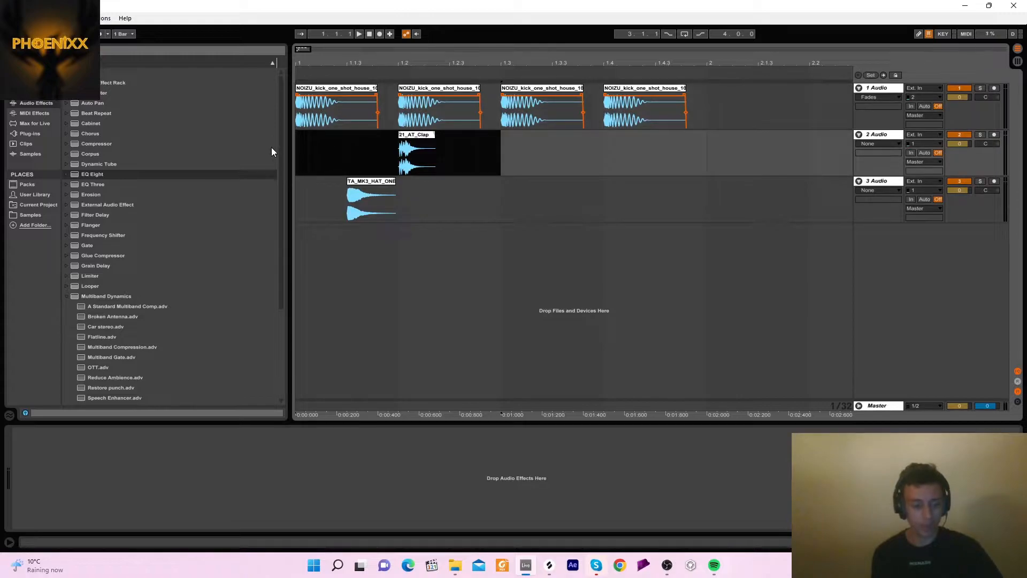
pyautogui.hotkey('ctrl', 'd')
pyautogui.click(399, 201)
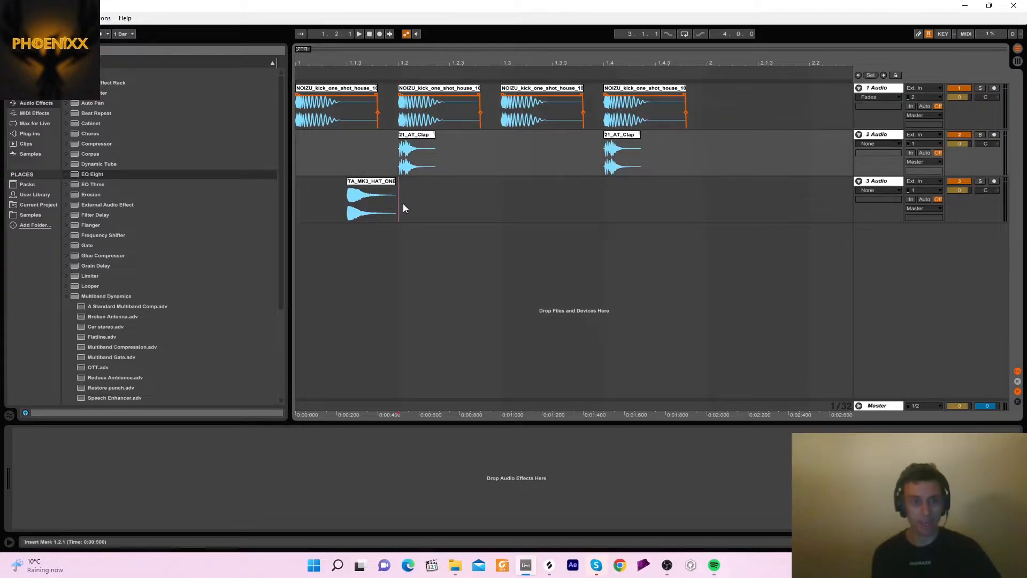
pyautogui.moveTo(403, 204); pyautogui.dragTo(140, 192)
pyautogui.hotkey('ctrl', 'd')
pyautogui.hotkey('ctrl', 'd')
pyautogui.hotkey('ctrl', 'd')
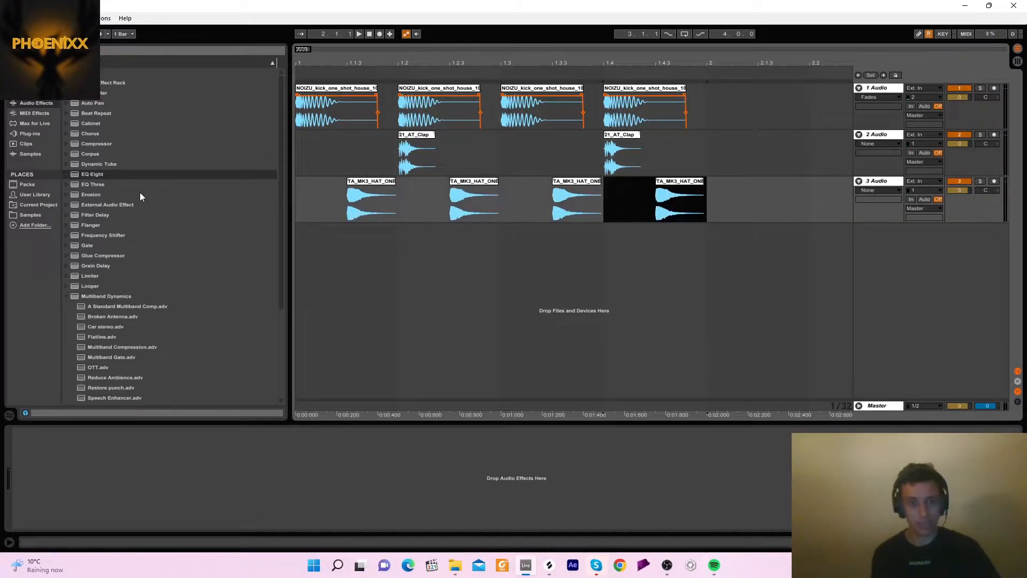
# Play the one-bar kick, clap and hat pattern from the start and stop it
pyautogui.click(369, 34)
pyautogui.press('space')
pyautogui.click(369, 34)
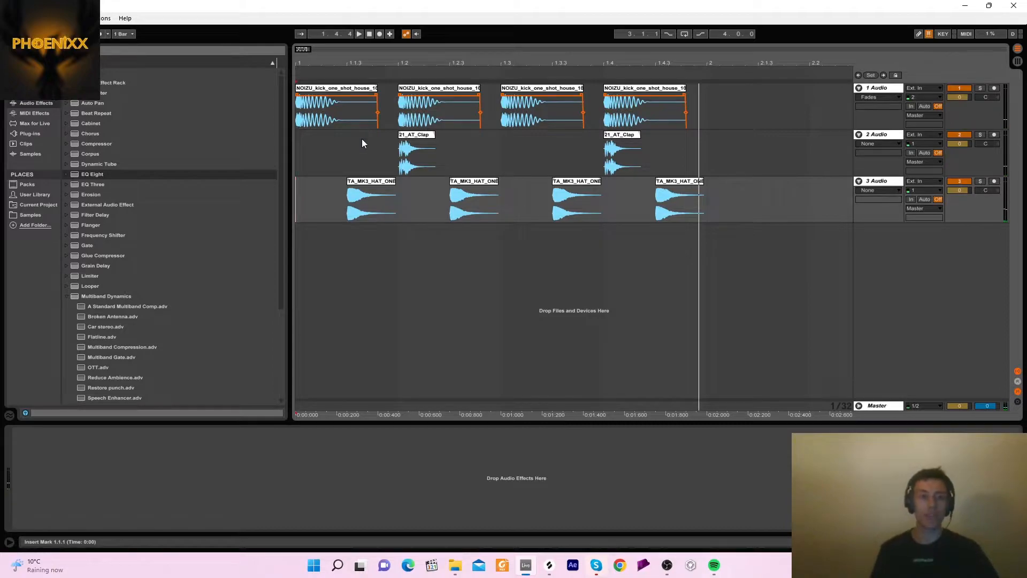
pyautogui.click(348, 150)
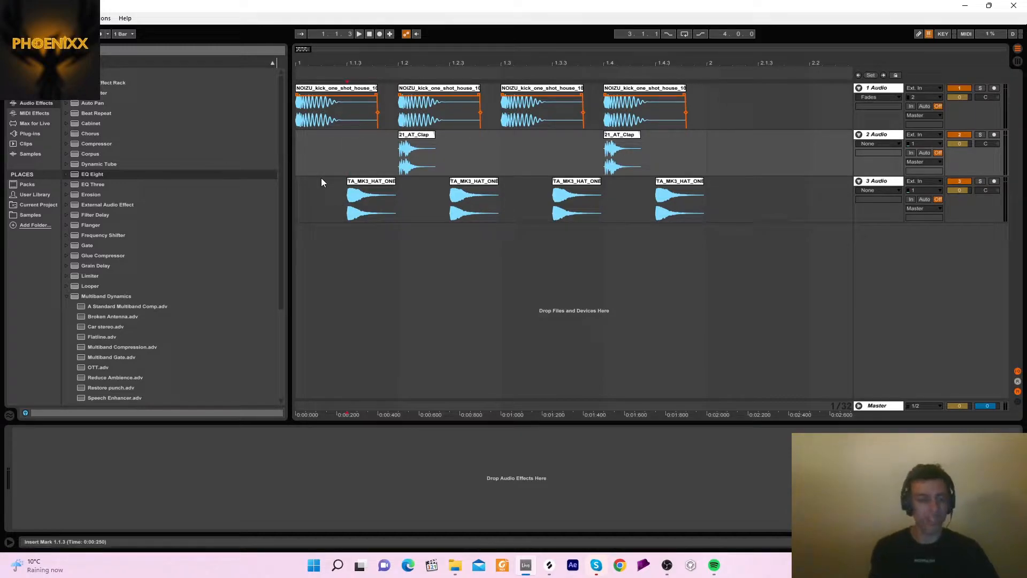
# Raise the project tempo by six increments and play the drum pattern back from the start
pyautogui.press('Up')
pyautogui.press('Up')
pyautogui.press('Up')
pyautogui.press('Up')
pyautogui.press('Up')
pyautogui.press('Up')
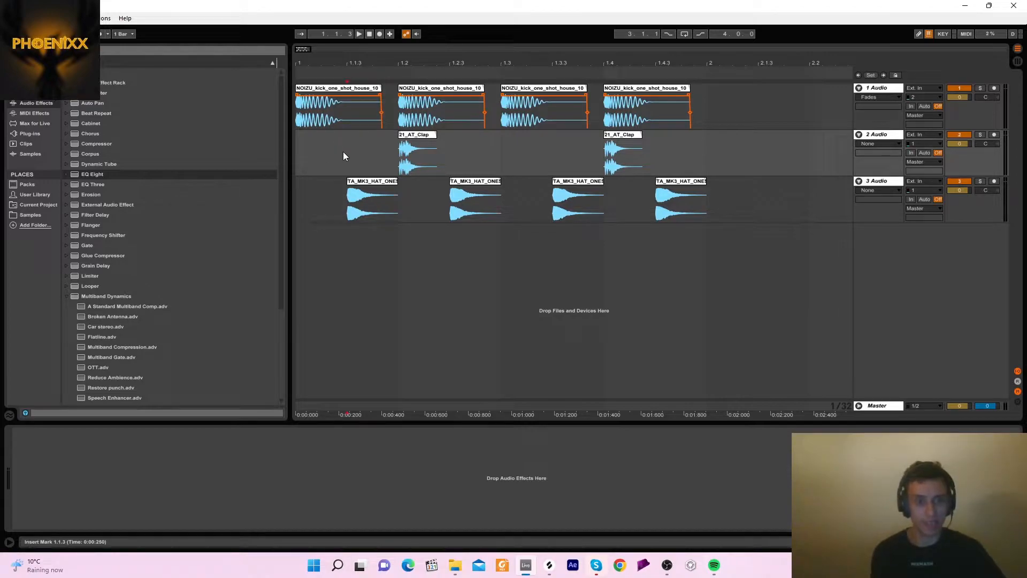
pyautogui.press('space')
pyautogui.click(369, 34)
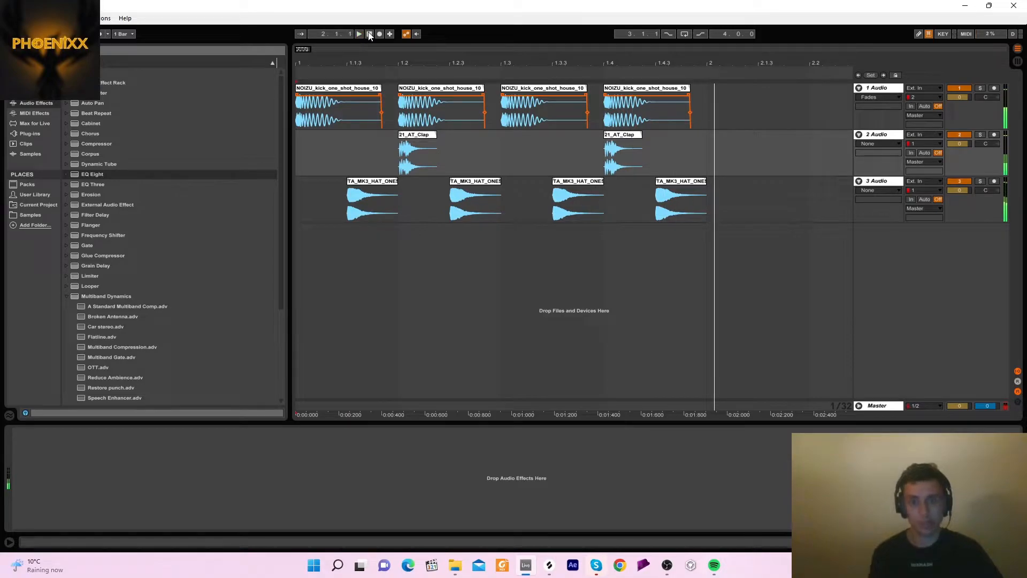
# Switch to the Session View mixer, enlarge its volume faders and meters, and play the pattern to check levels
pyautogui.click(1018, 62)
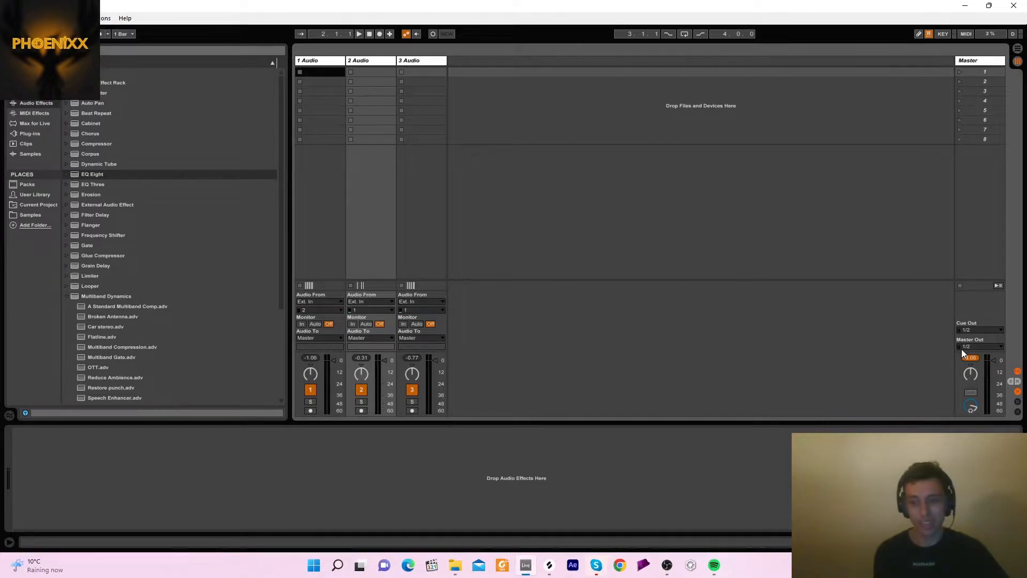
pyautogui.moveTo(983, 321); pyautogui.dragTo(984, 235)
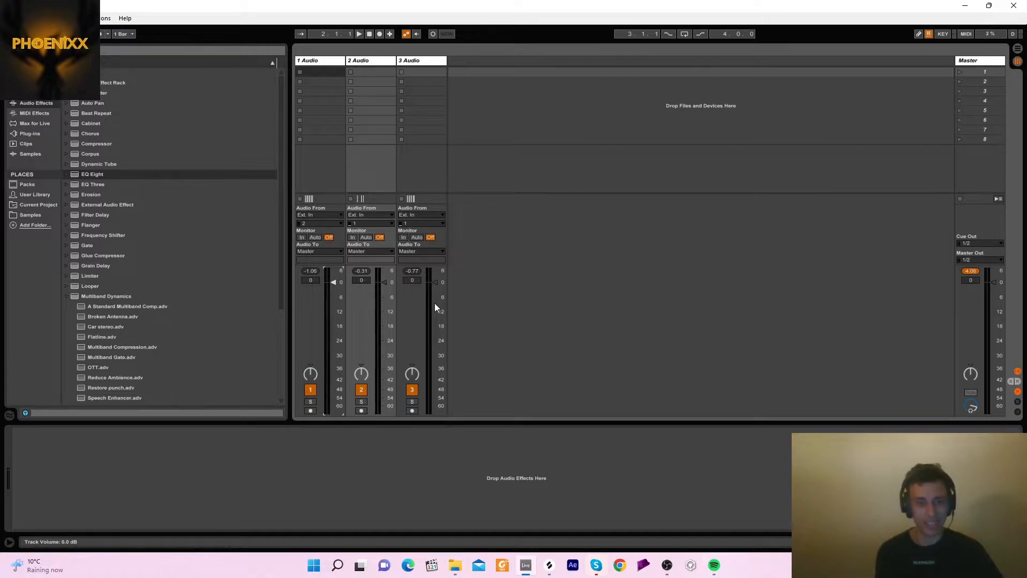
pyautogui.press('space')
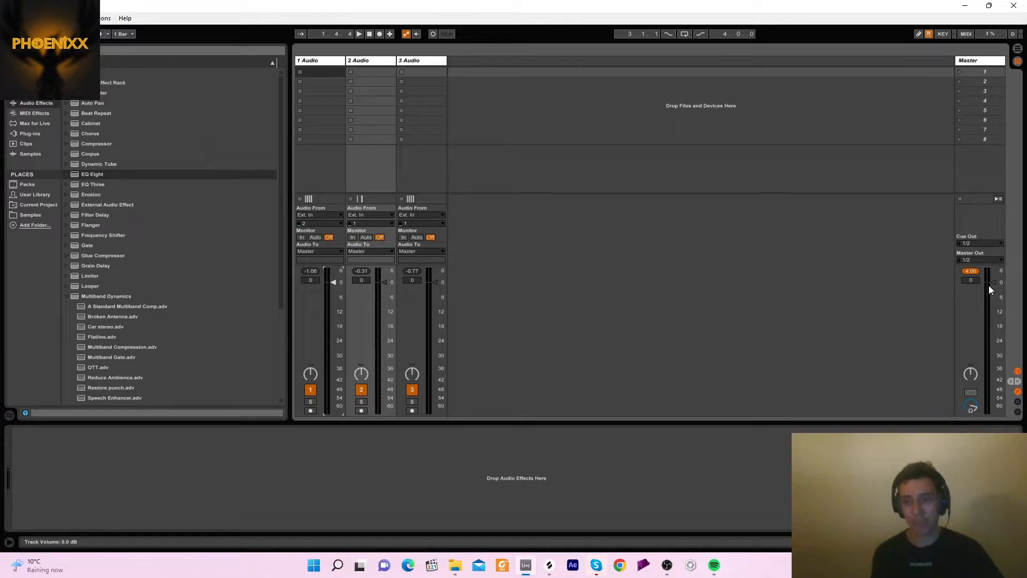
pyautogui.press('space')
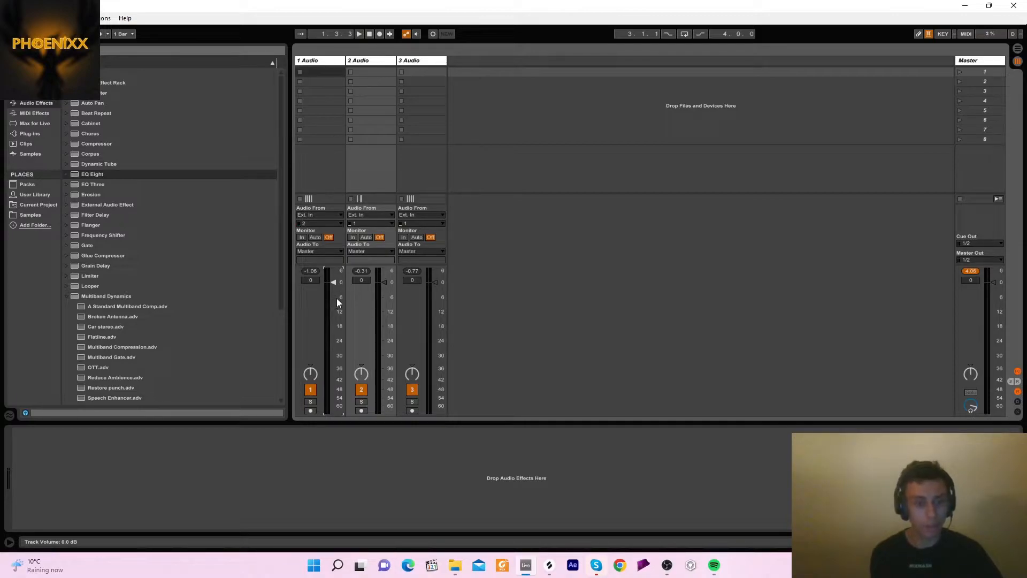
# Lower the kick track's volume to -4.8 dB and the clap track's volume to -8.7 dB, checking the levels during playback
pyautogui.moveTo(333, 281); pyautogui.dragTo(334, 294)
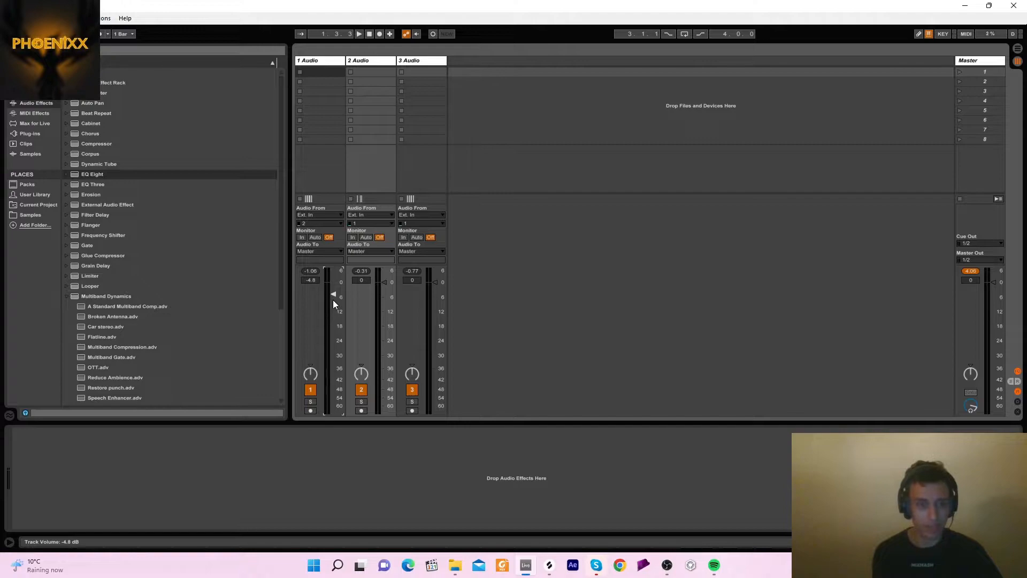
pyautogui.press('space')
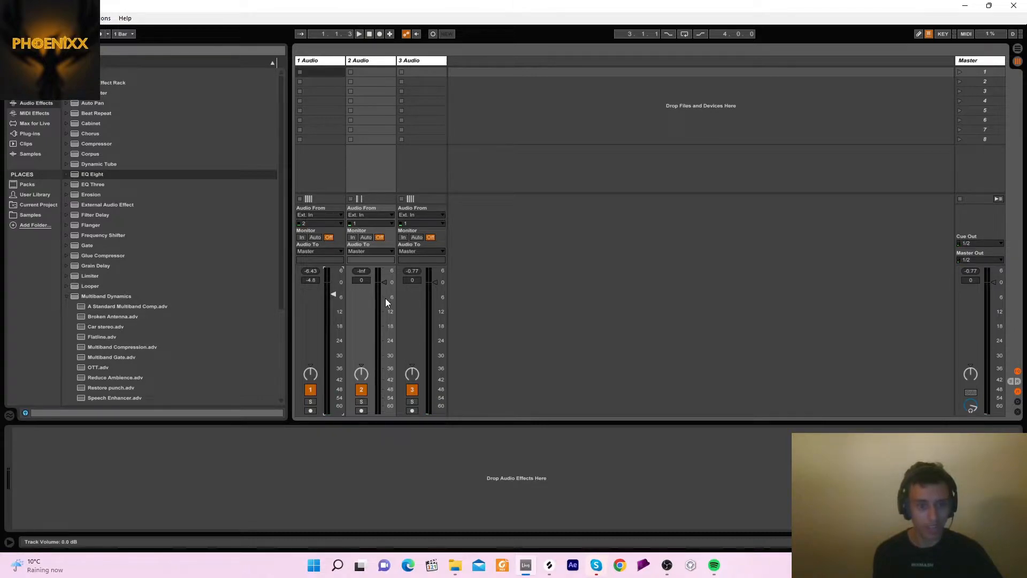
pyautogui.moveTo(383, 301); pyautogui.dragTo(384, 299)
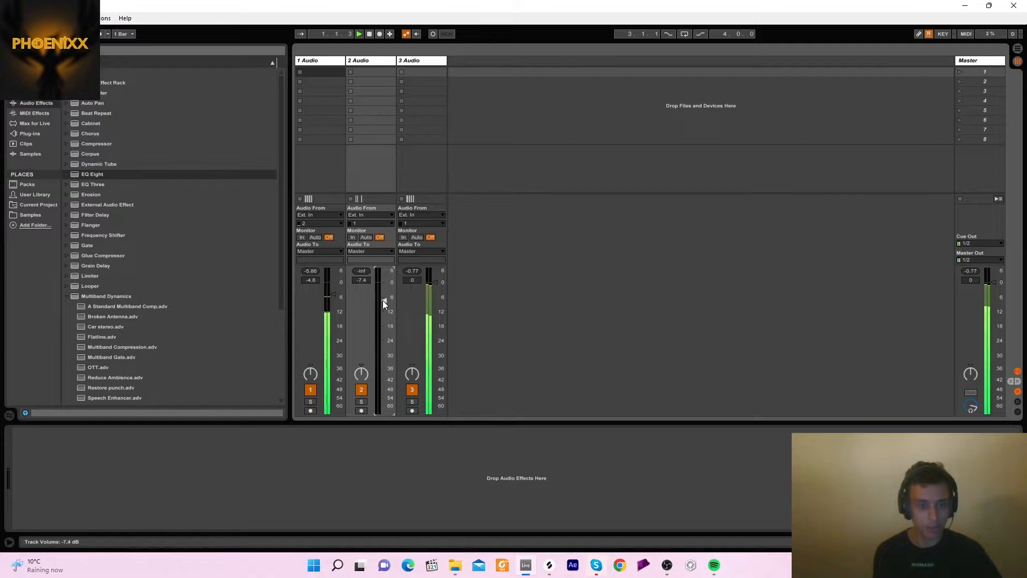
pyautogui.moveTo(383, 300); pyautogui.dragTo(383, 303)
pyautogui.press('space')
pyautogui.press('space')
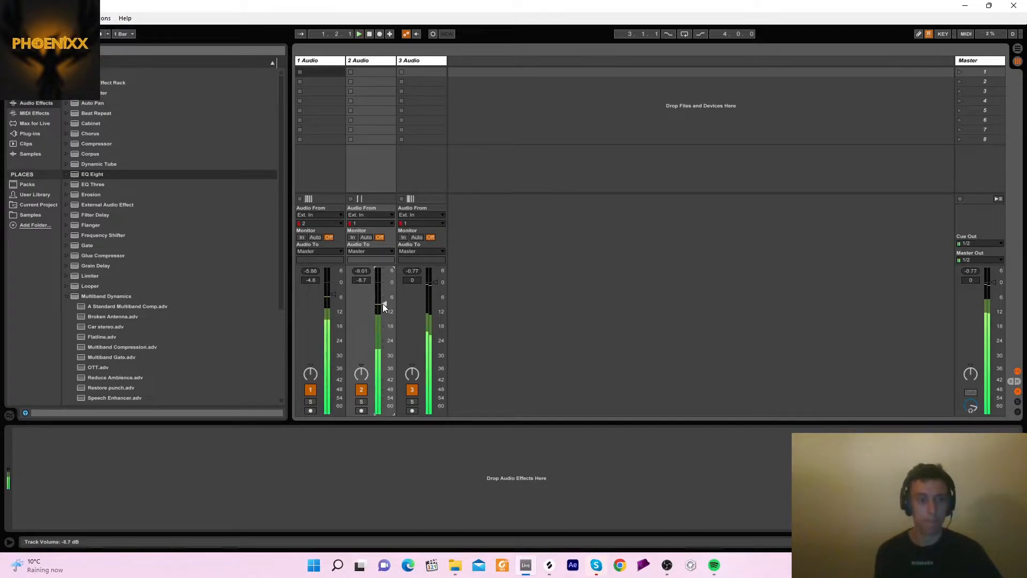
# Lower the hat track's volume to about -10.5 dB and play the pattern to check its level
pyautogui.moveTo(435, 284); pyautogui.dragTo(435, 309)
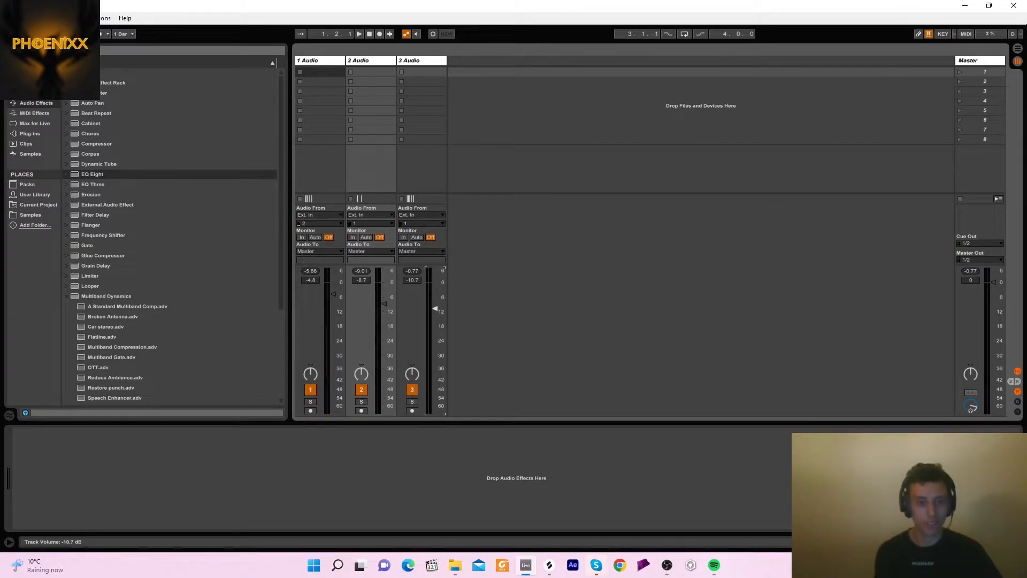
pyautogui.press('space')
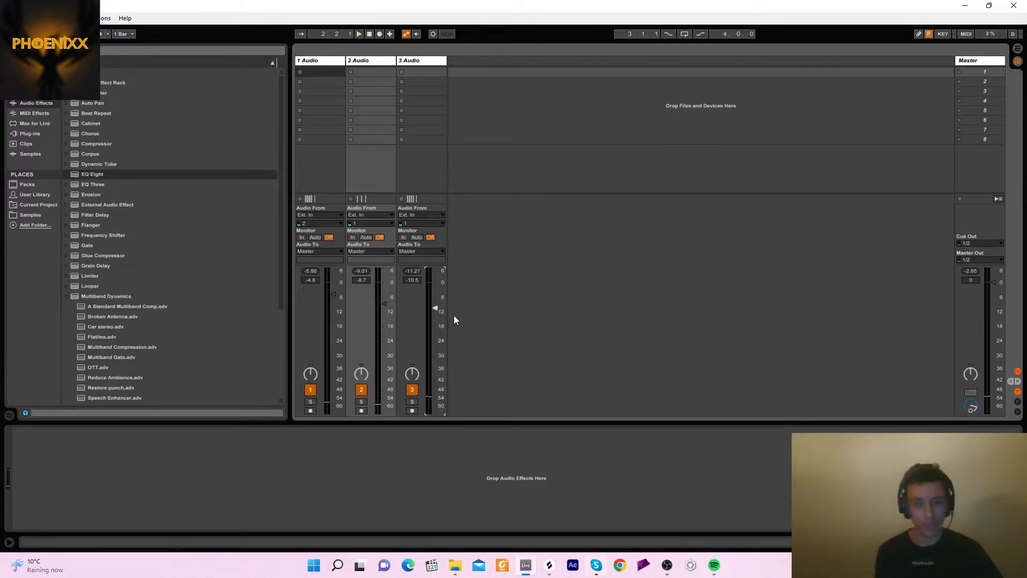
# Play the drum pattern to check the master level, and load the LoudMax64 plug-in onto the Master track
pyautogui.press('space')
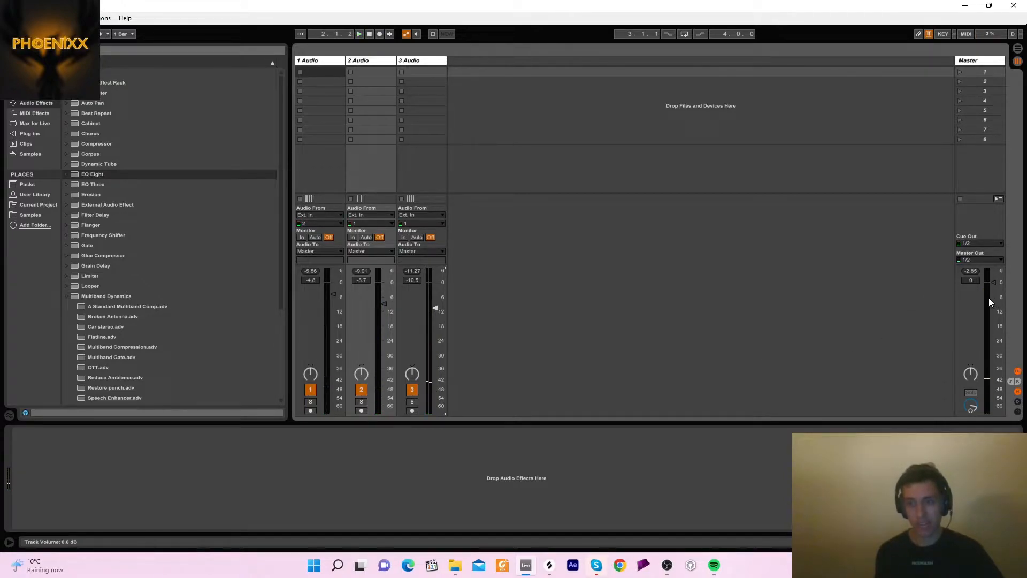
pyautogui.press('space')
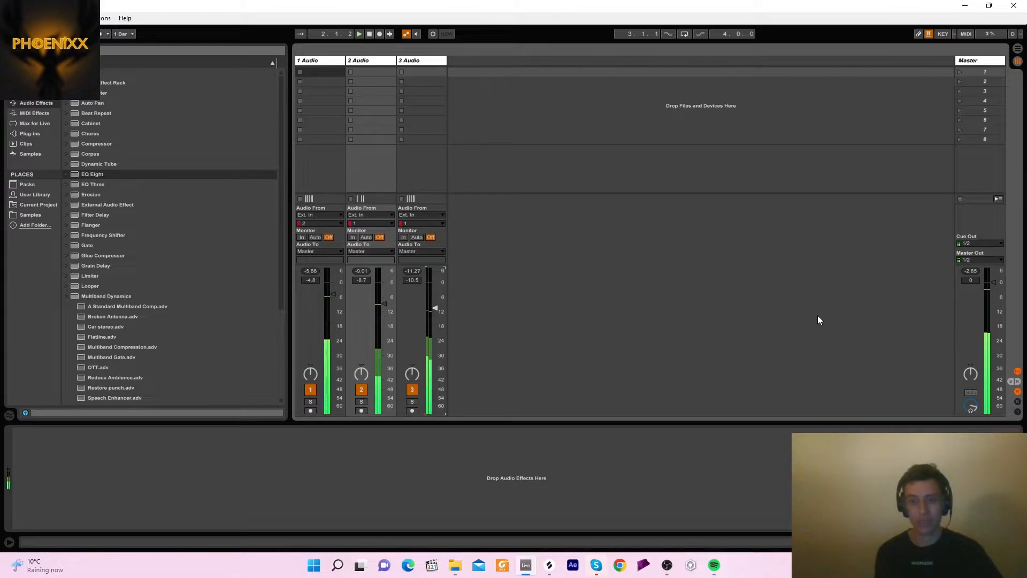
pyautogui.click(22, 134)
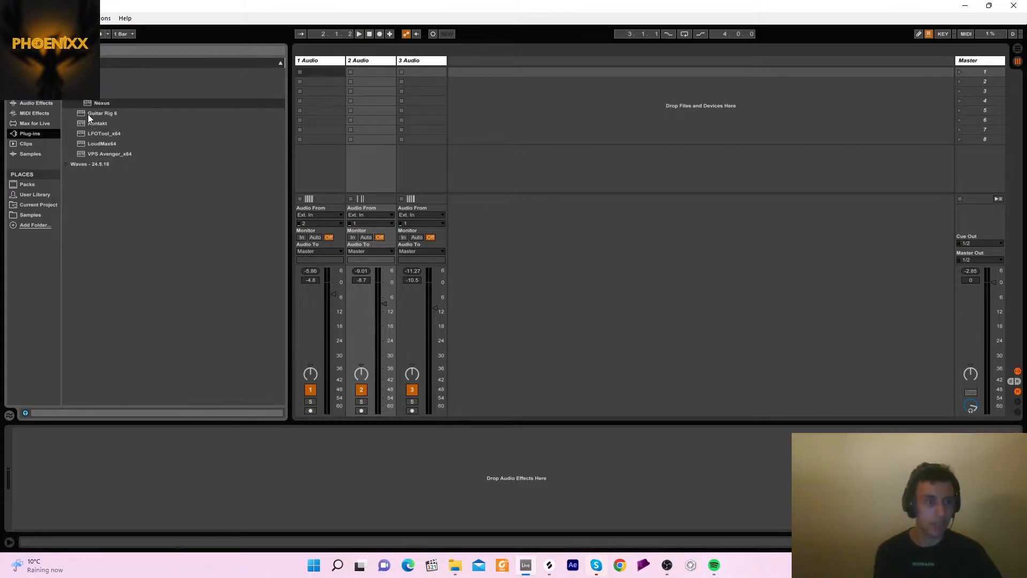
pyautogui.moveTo(92, 142); pyautogui.dragTo(977, 61)
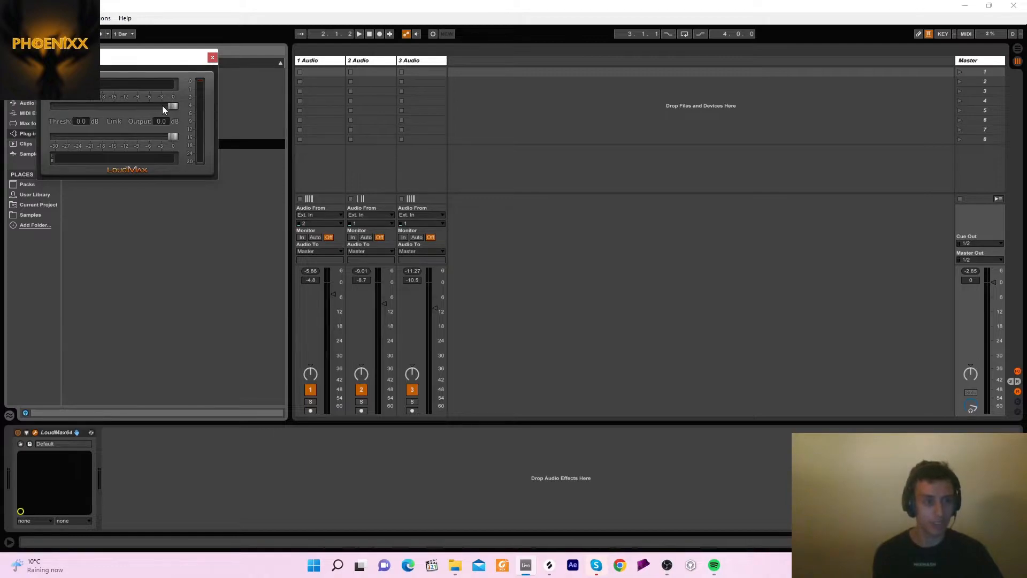
# Lower the LoudMax threshold on the Master track to -9.1 dB and play the pattern to hear the limiting
pyautogui.moveTo(174, 111); pyautogui.dragTo(162, 113)
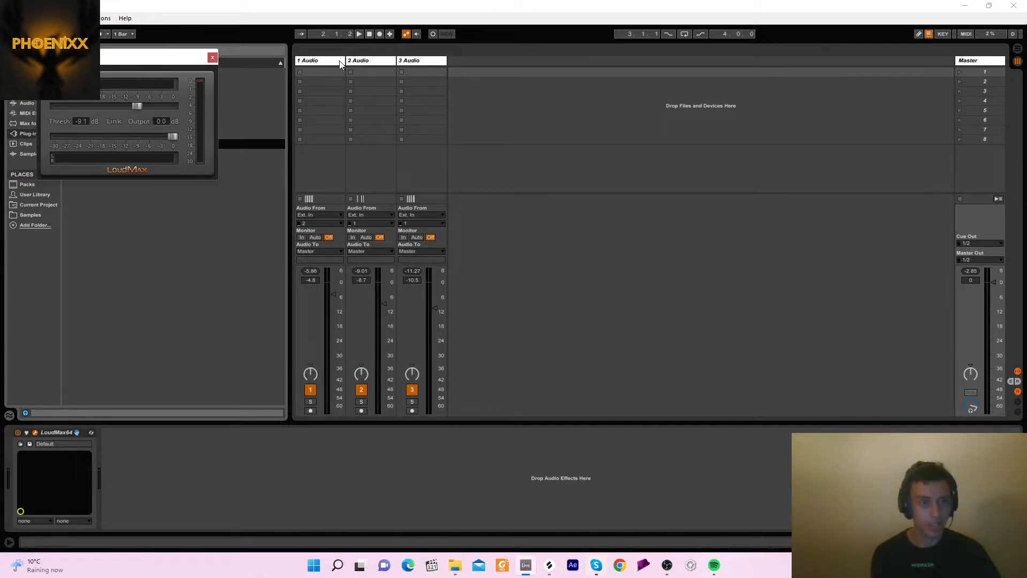
pyautogui.press('space')
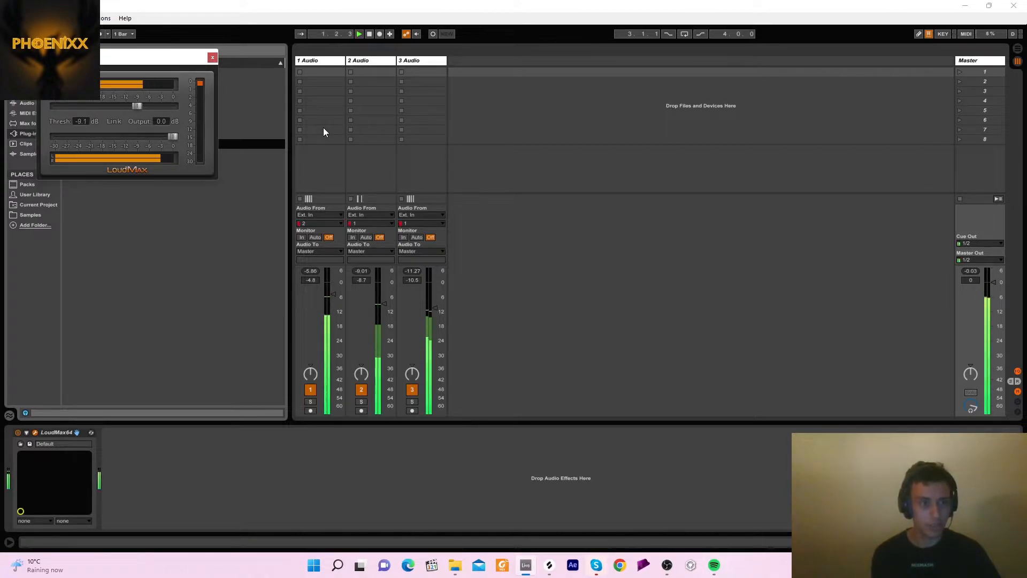
pyautogui.press('space')
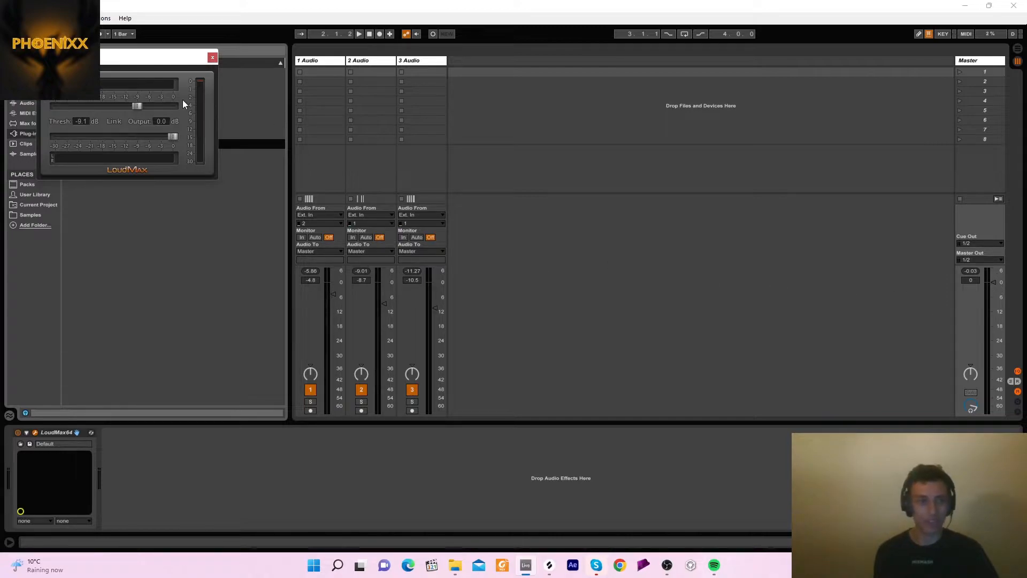
# Fine-tune the LoudMax threshold to -9.0 dB during playback and close the plug-in window
pyautogui.press('space')
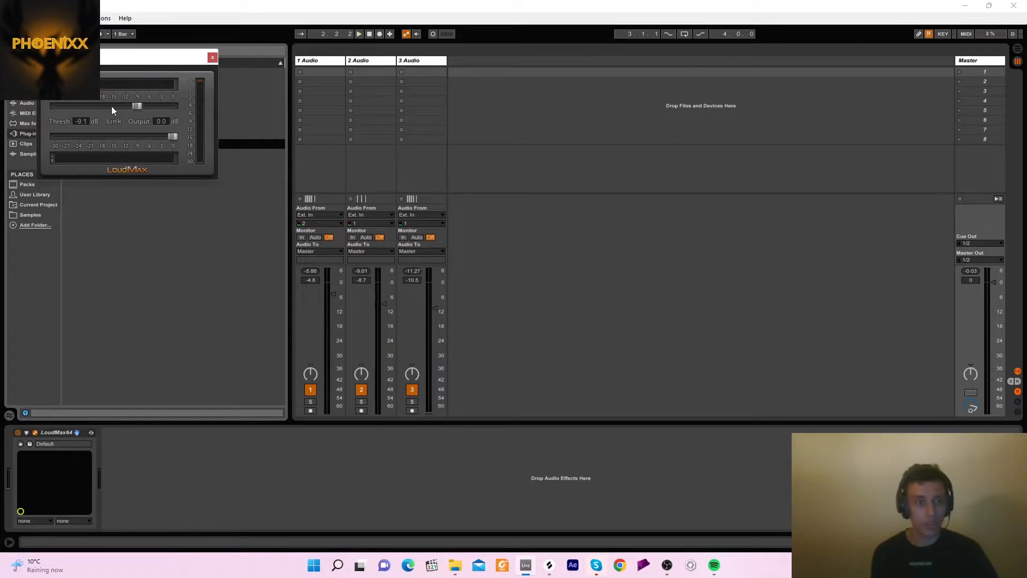
pyautogui.moveTo(136, 107)
pyautogui.mouseDown()
pyautogui.moveTo(195, 111)
pyautogui.moveTo(137, 110)
pyautogui.mouseUp()
pyautogui.press('space')
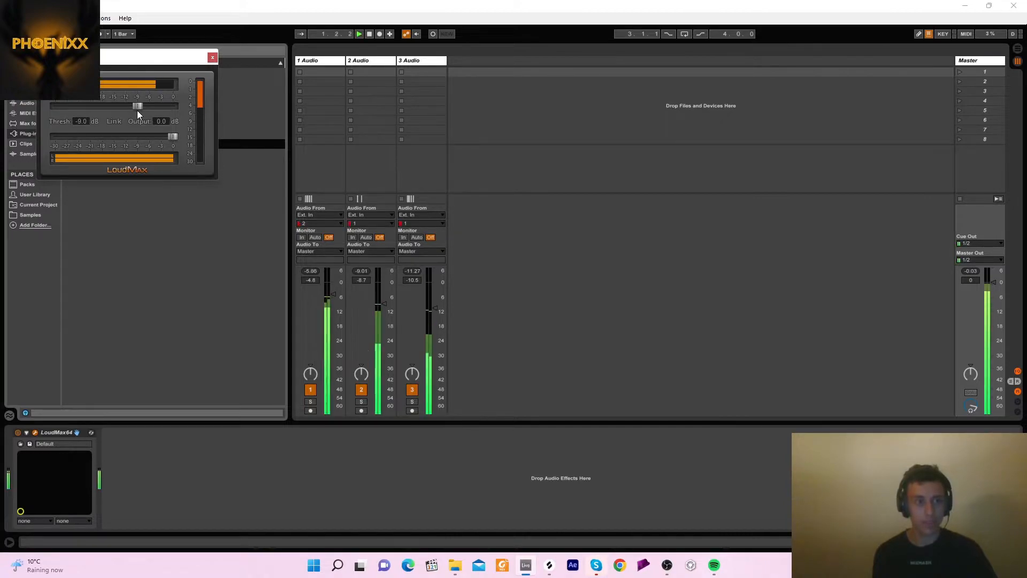
pyautogui.click(213, 57)
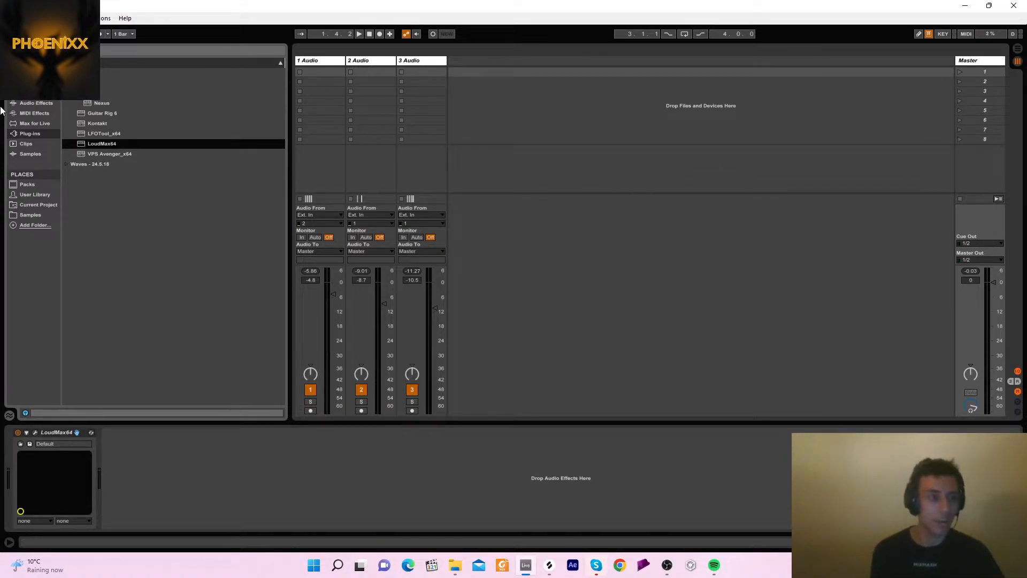
# Add EQ Eight to the clap track, move band 1 to about 51.9 Hz, and solo the track
pyautogui.click(19, 104)
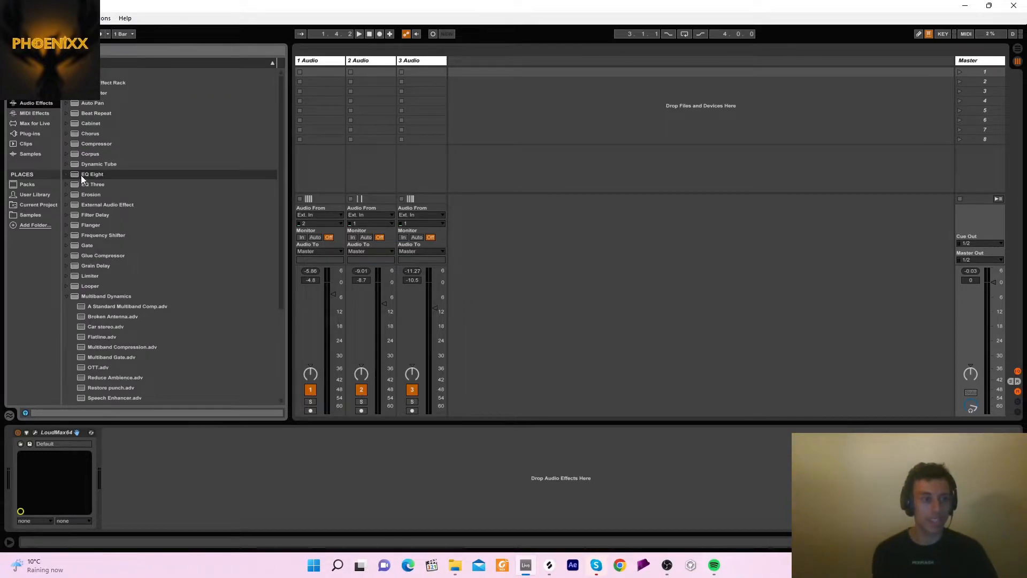
pyautogui.moveTo(81, 175); pyautogui.dragTo(362, 310)
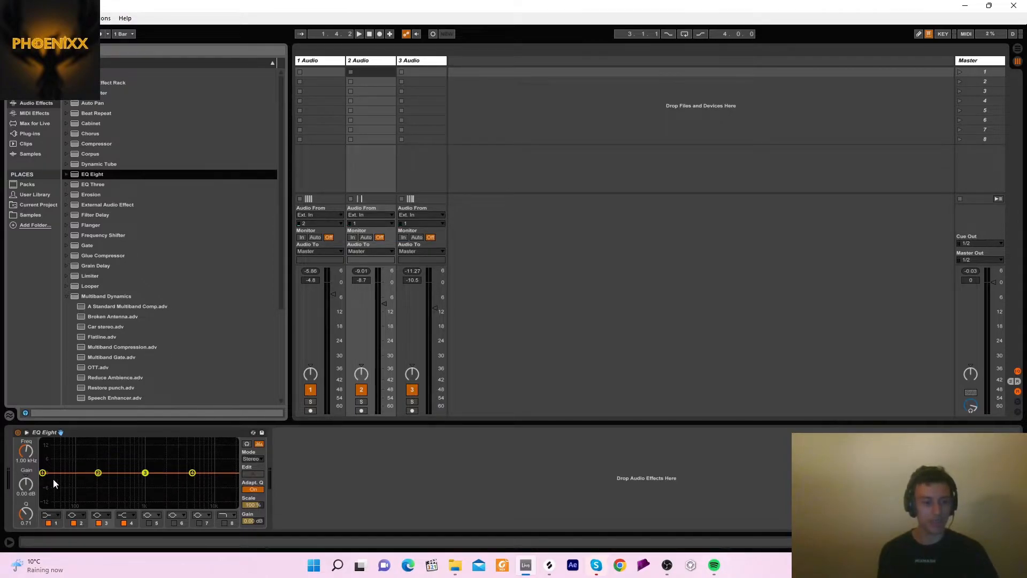
pyautogui.moveTo(43, 478)
pyautogui.mouseDown()
pyautogui.moveTo(67, 460)
pyautogui.moveTo(58, 472)
pyautogui.mouseUp()
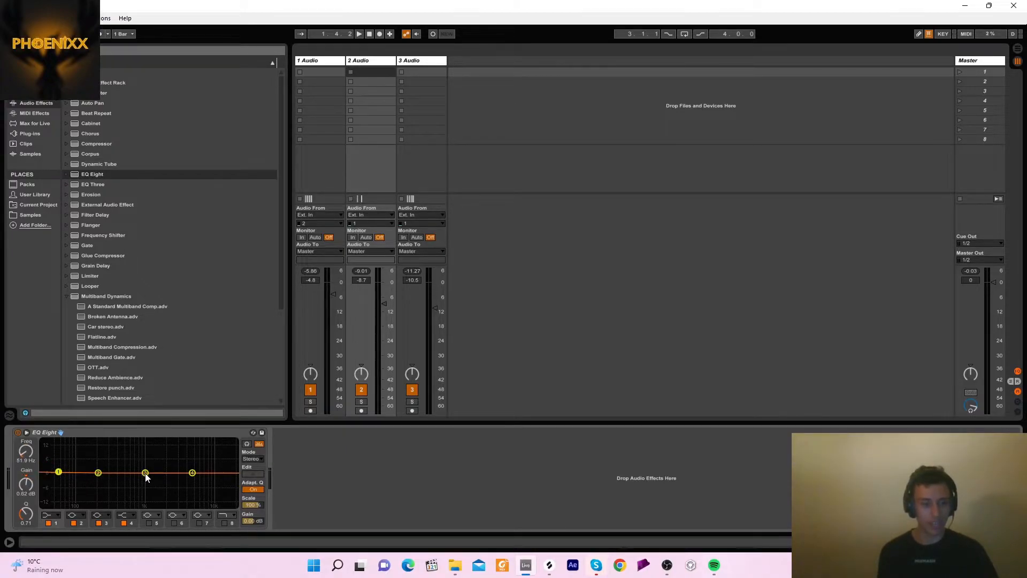
pyautogui.click(361, 403)
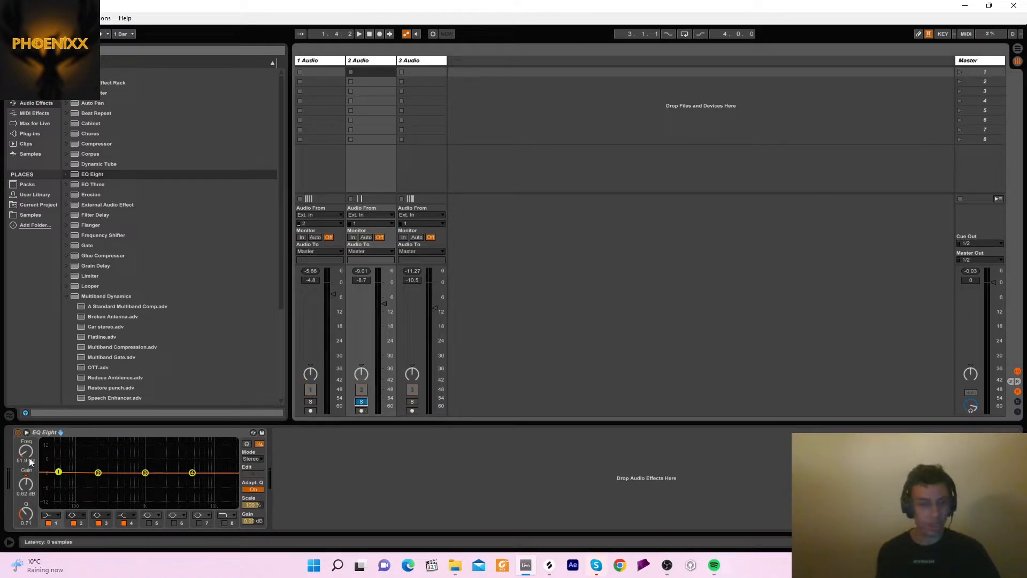
# Audition EQ Eight band 3 boosts on the clap at about 2.12 kHz, 10.6 kHz and 237 Hz, returning its gain to about 0 dB
pyautogui.moveTo(145, 472); pyautogui.dragTo(167, 458)
pyautogui.press('space')
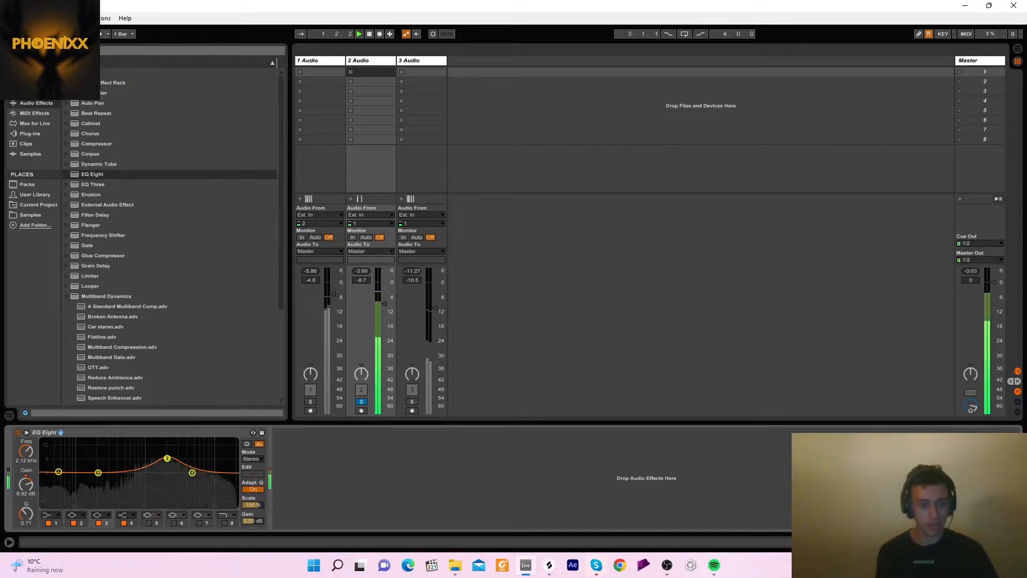
pyautogui.press('space')
pyautogui.moveTo(167, 458); pyautogui.dragTo(215, 457)
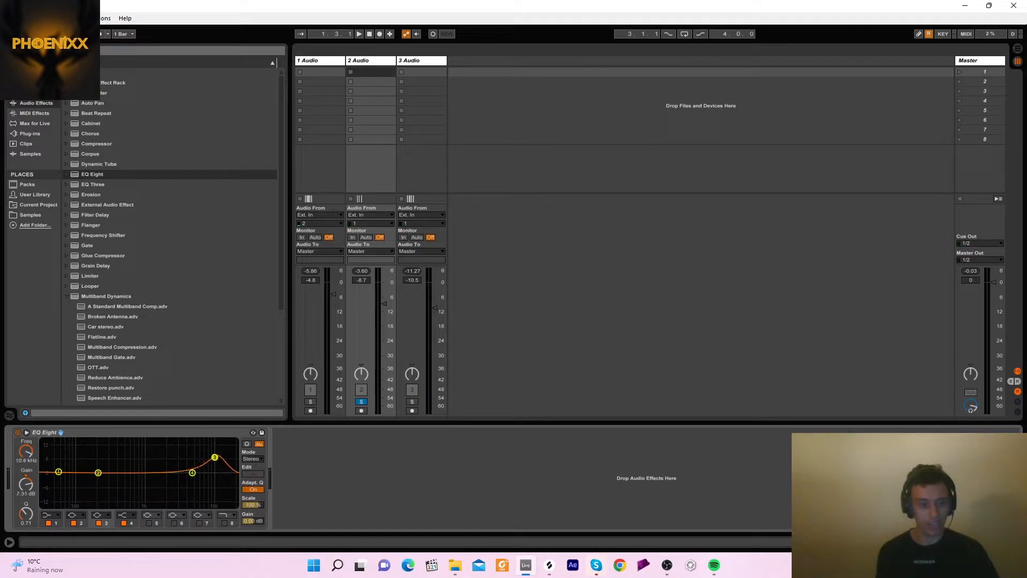
pyautogui.press('space')
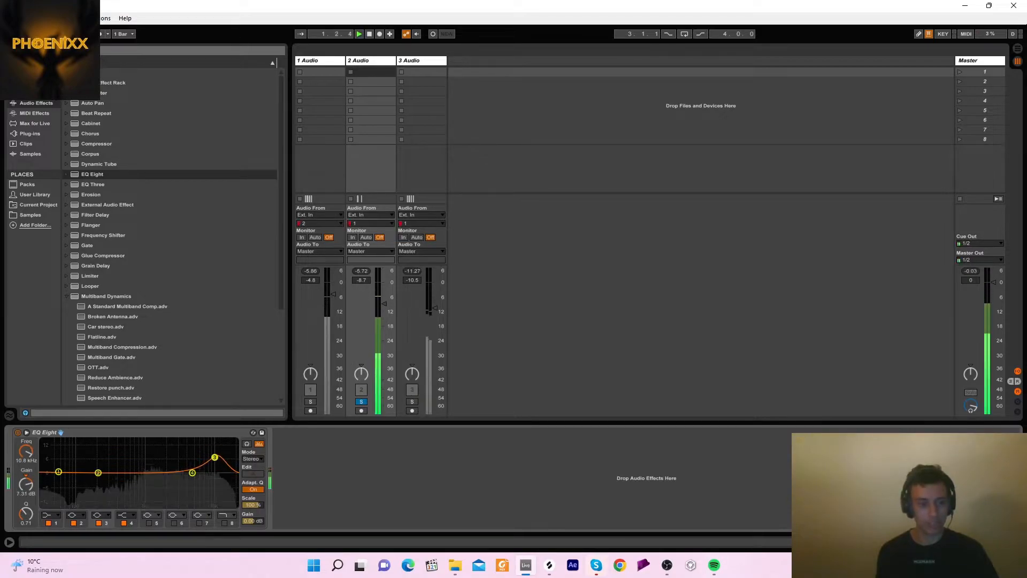
pyautogui.moveTo(214, 457); pyautogui.dragTo(103, 455)
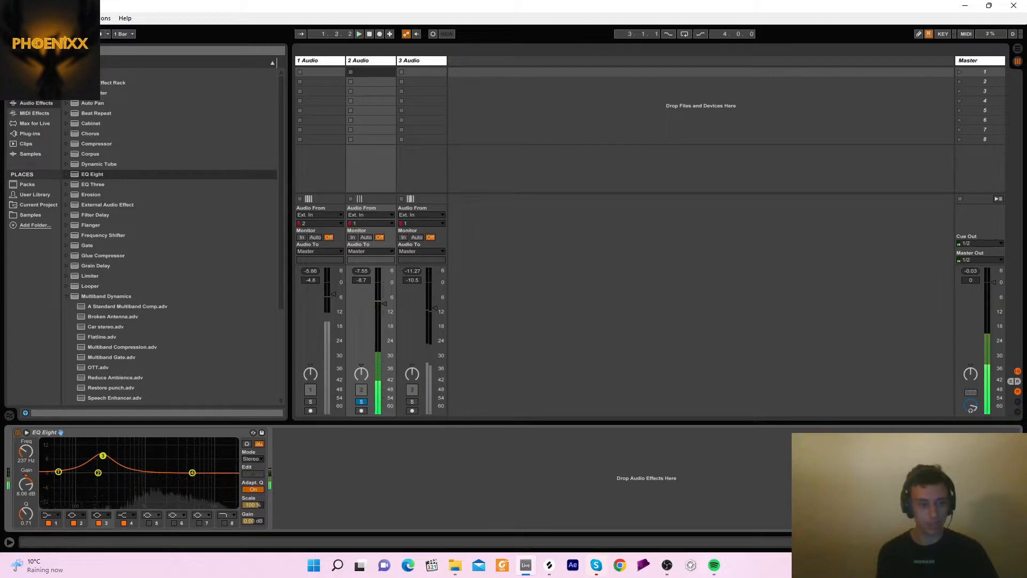
pyautogui.moveTo(103, 455); pyautogui.dragTo(153, 472)
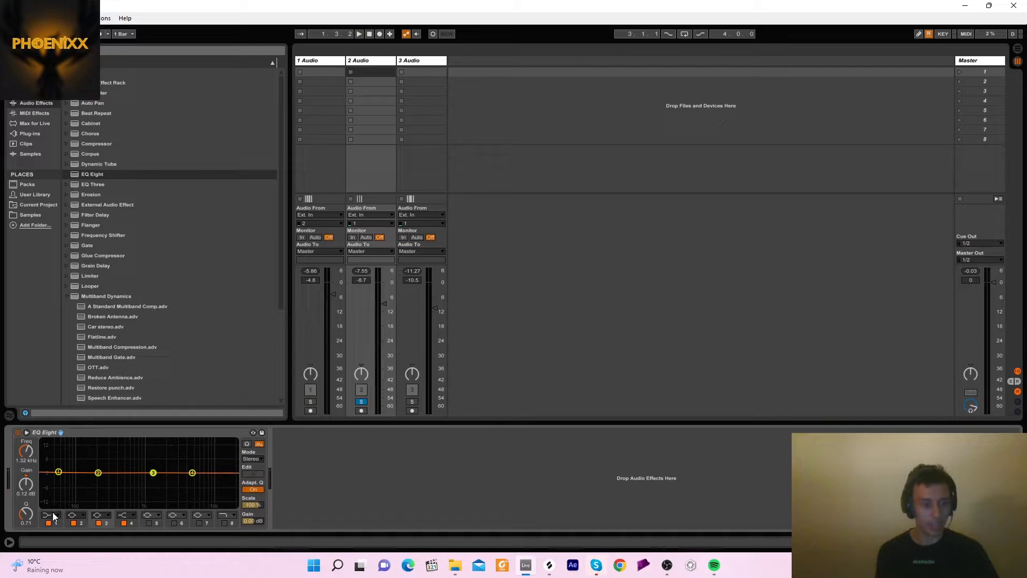
# Change band 1 of the clap's EQ Eight to a steep low-cut filter at about 132 Hz
pyautogui.click(58, 473)
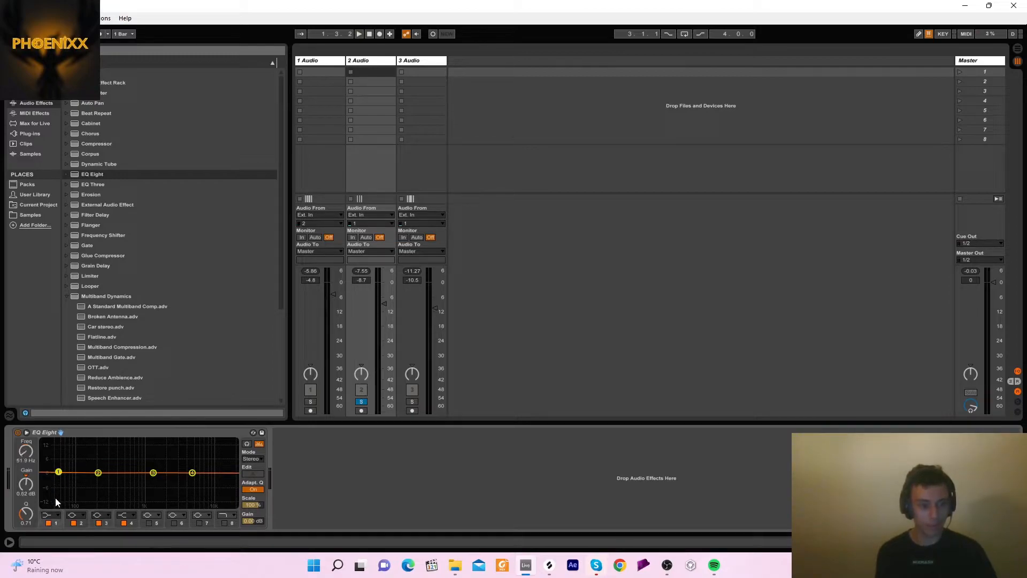
pyautogui.click(52, 514)
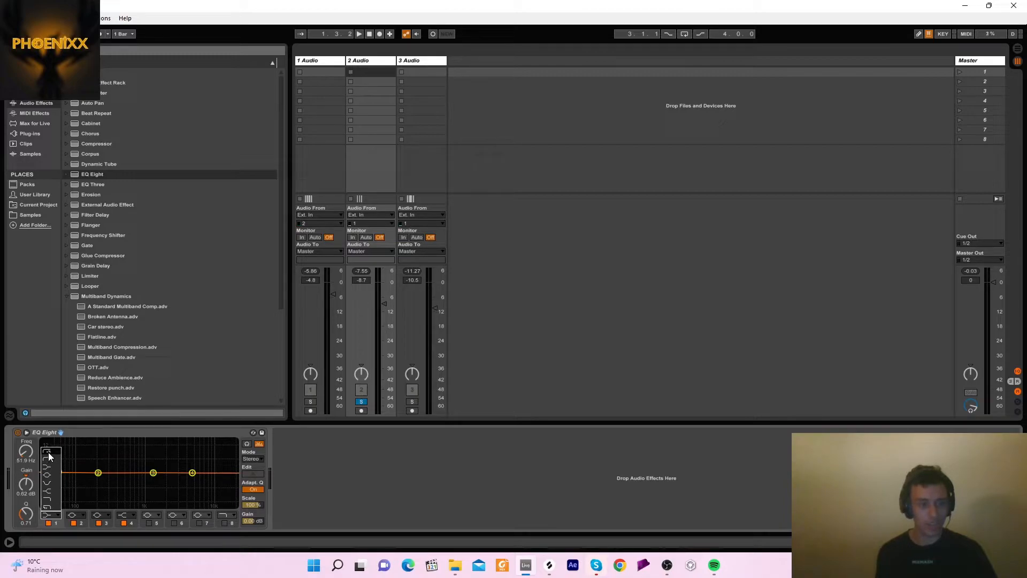
pyautogui.click(49, 452)
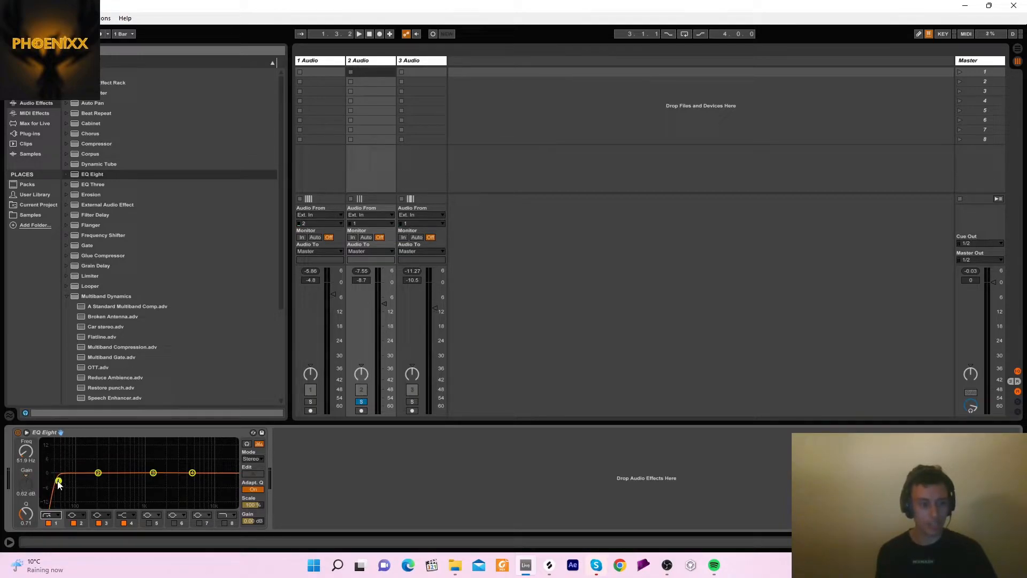
pyautogui.moveTo(58, 481); pyautogui.dragTo(85, 480)
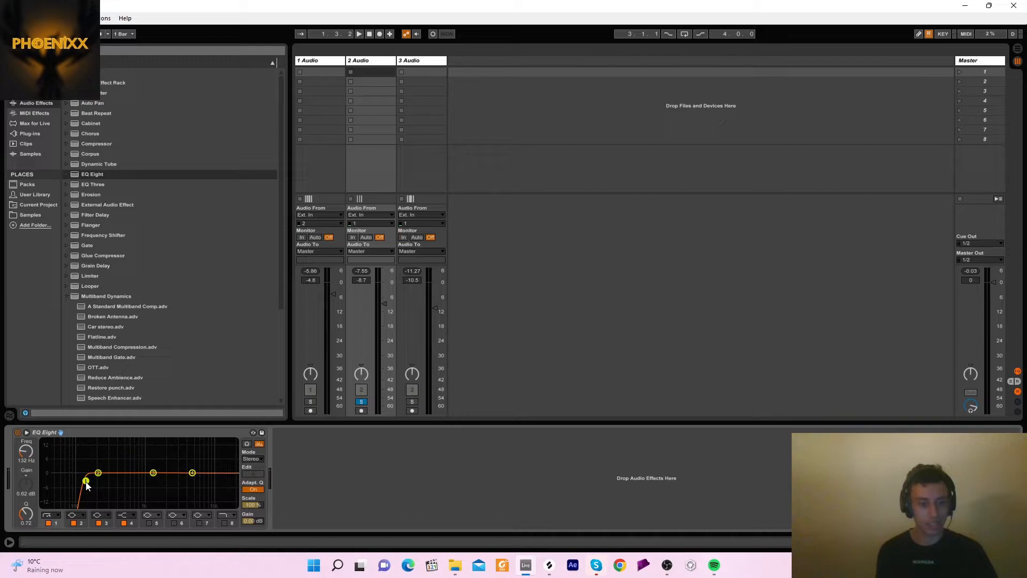
# Compare the soloed clap with EQ Eight active and bypassed during playback, leaving the effect switched on
pyautogui.press('space')
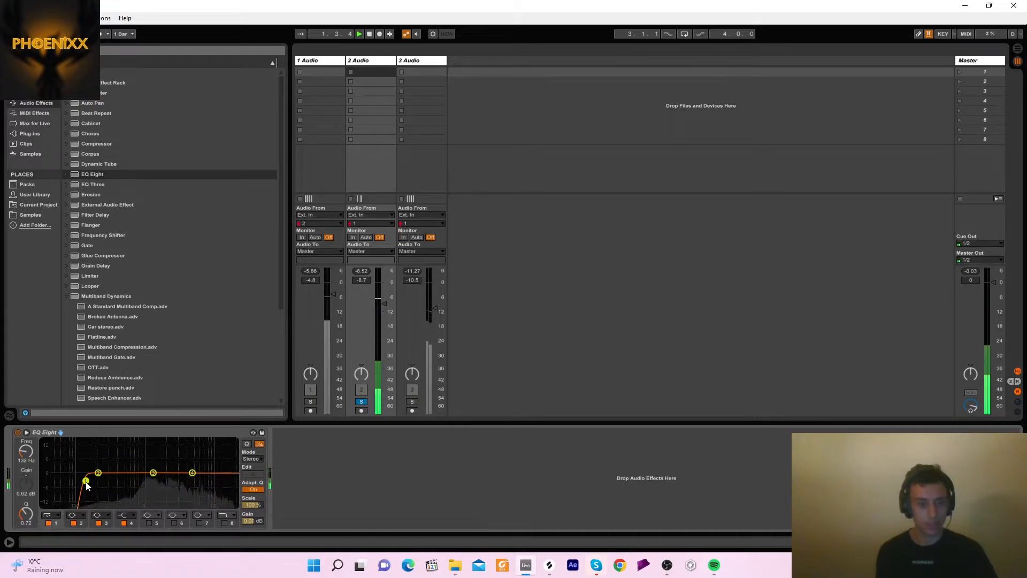
pyautogui.click(18, 432)
pyautogui.press('space')
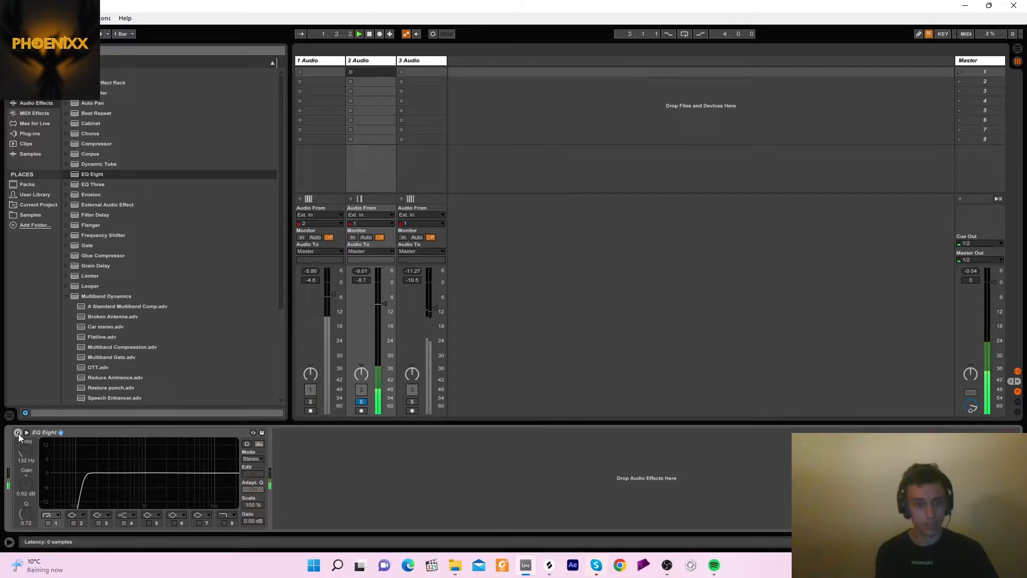
pyautogui.click(18, 432)
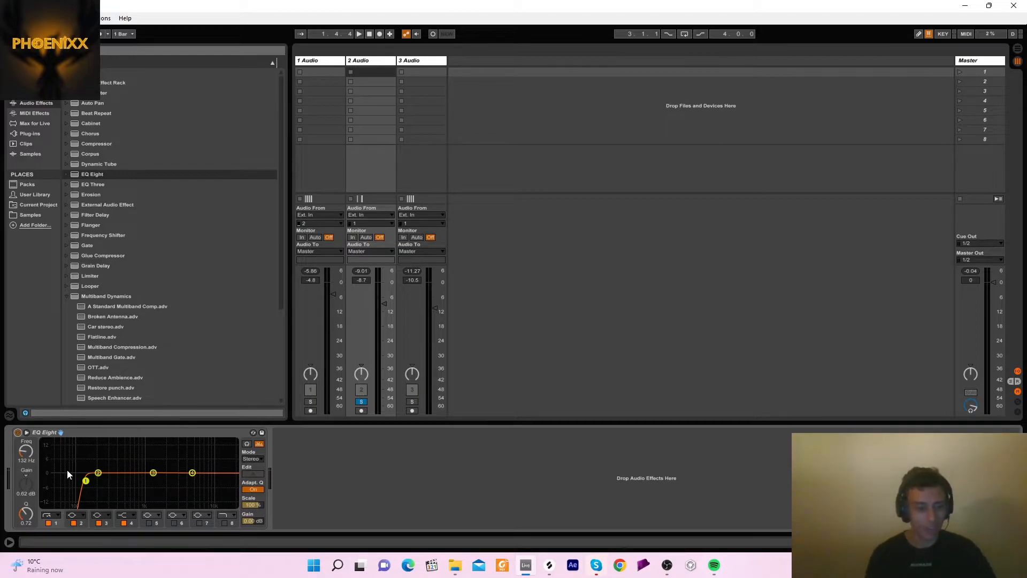
# Boost the clap's EQ band 3 about 1.51 dB at 4.65 kHz and band 4 about 0.62 dB at 5.01 kHz, and play it
pyautogui.moveTo(153, 473); pyautogui.dragTo(190, 471)
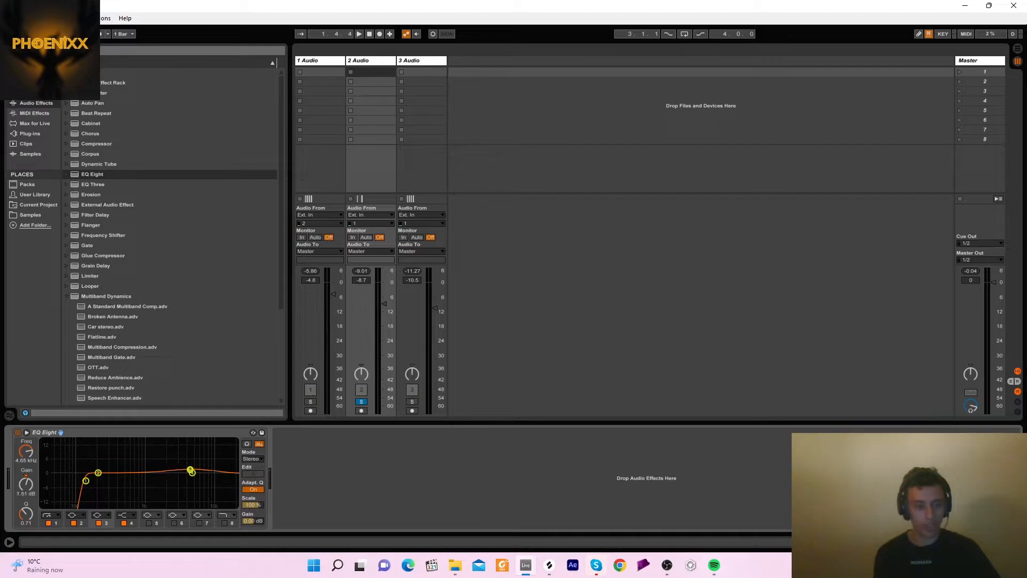
pyautogui.click(191, 473)
pyautogui.moveTo(192, 473); pyautogui.dragTo(192, 472)
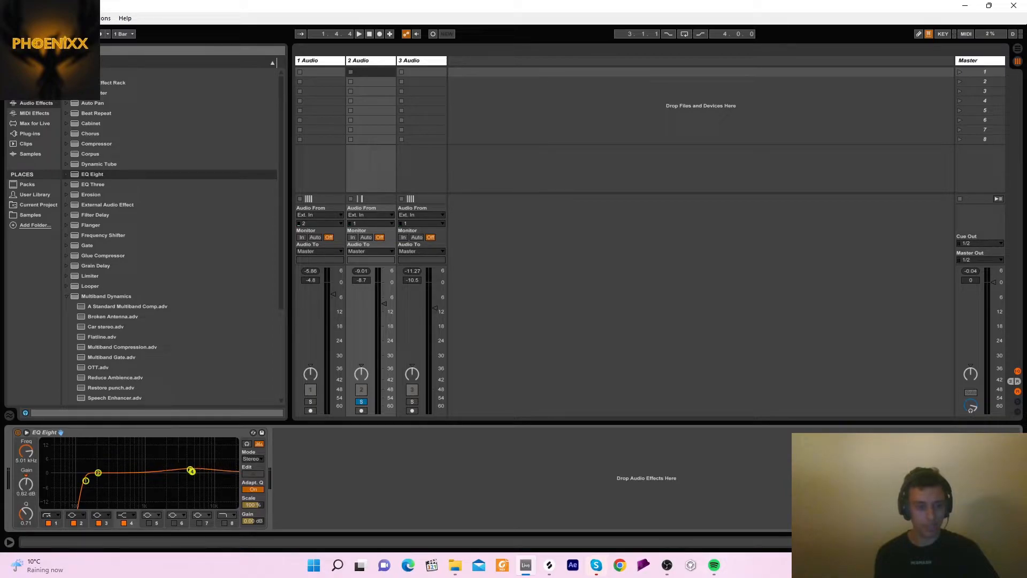
pyautogui.press('space')
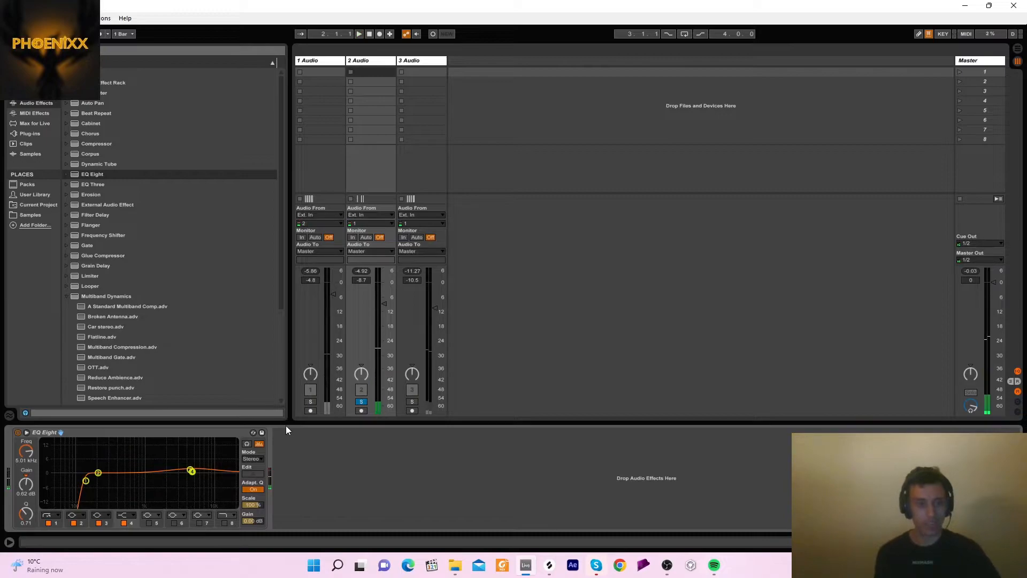
# Unsolo the clap track and play the full drum pattern to hear the equalised clap in context
pyautogui.click(361, 402)
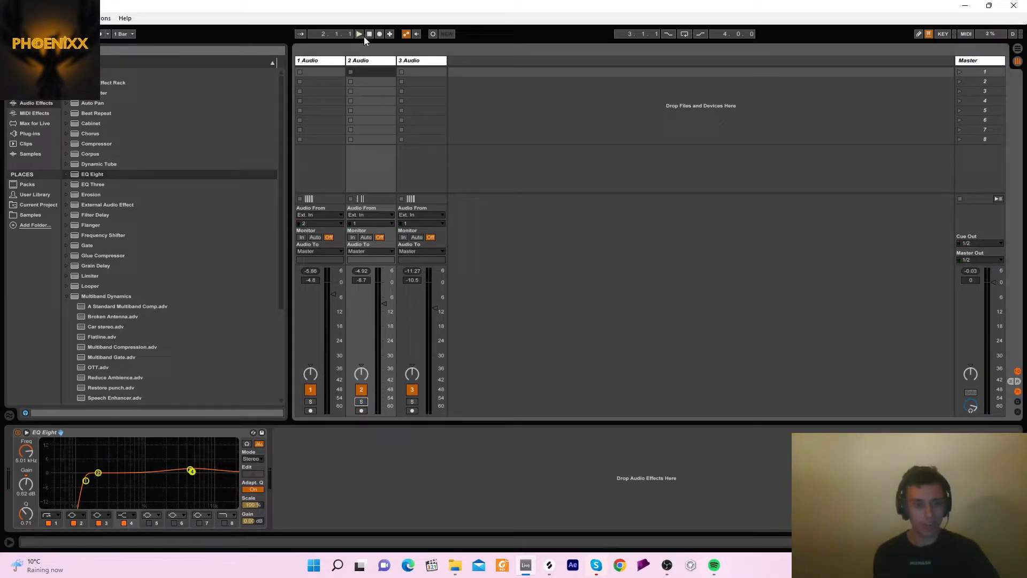
pyautogui.press('space')
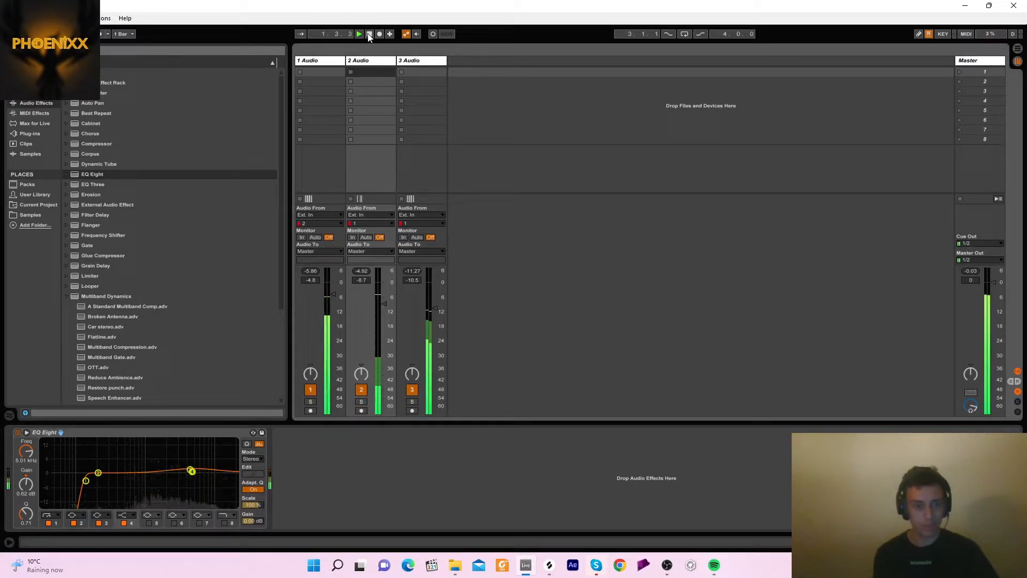
pyautogui.click(369, 34)
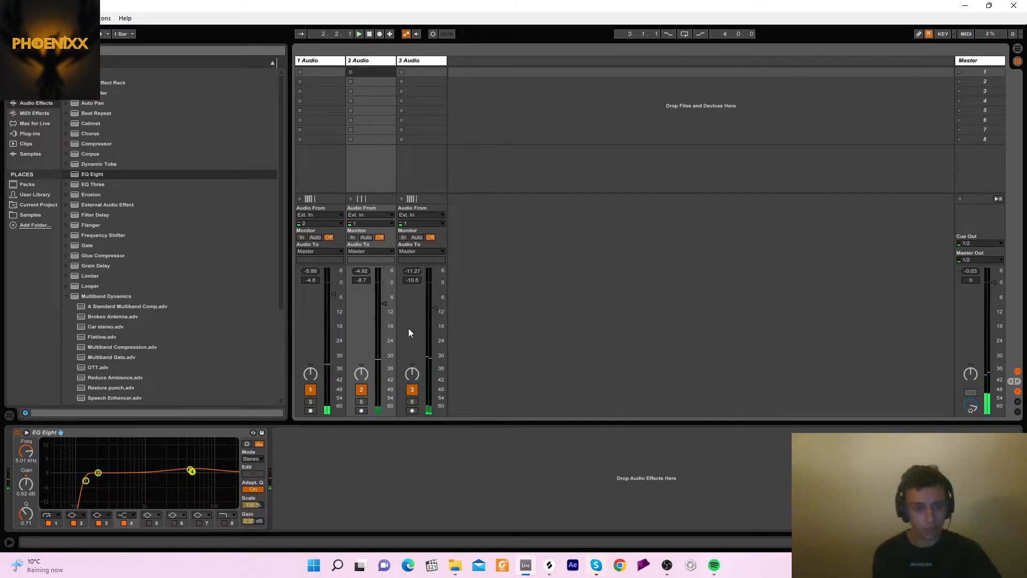
# Solo the hat track and add EQ Eight to it
pyautogui.click(412, 402)
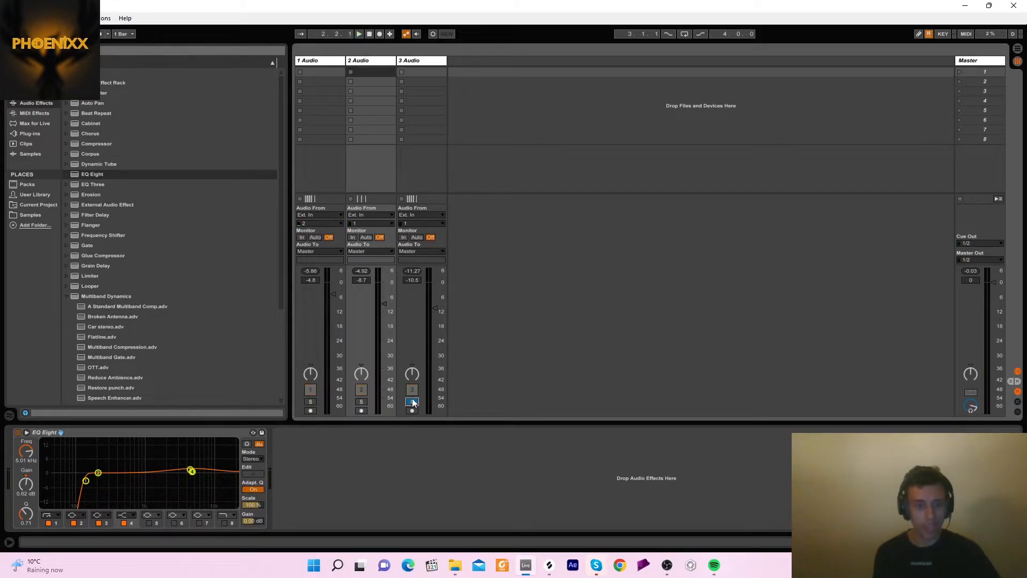
pyautogui.click(81, 173)
pyautogui.click(408, 69)
pyautogui.press('Return')
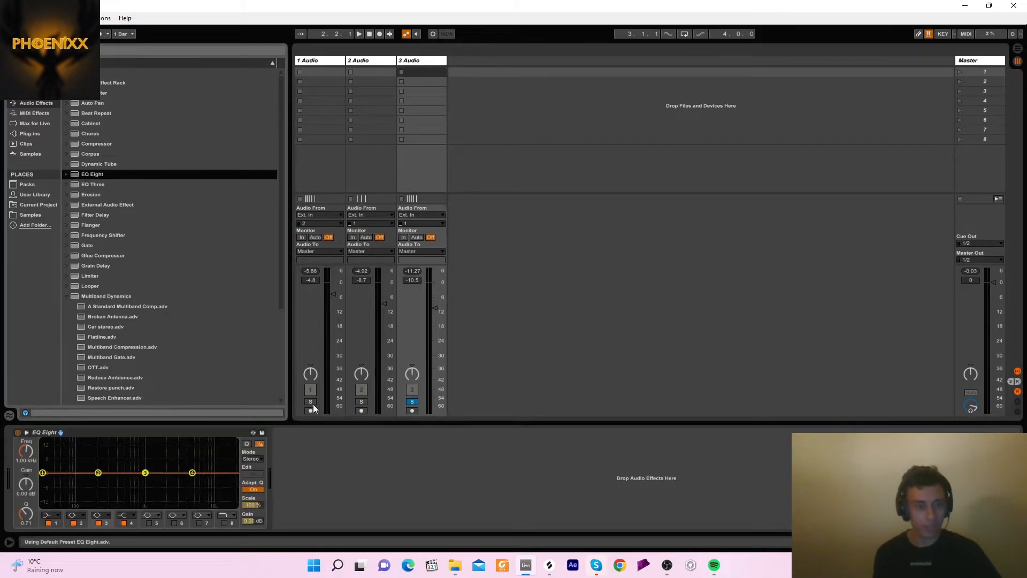
# Apply a steep low cut with the hat's EQ band 1, boost band 3 about 2.11 dB at 11.2 kHz, and play it
pyautogui.click(47, 515)
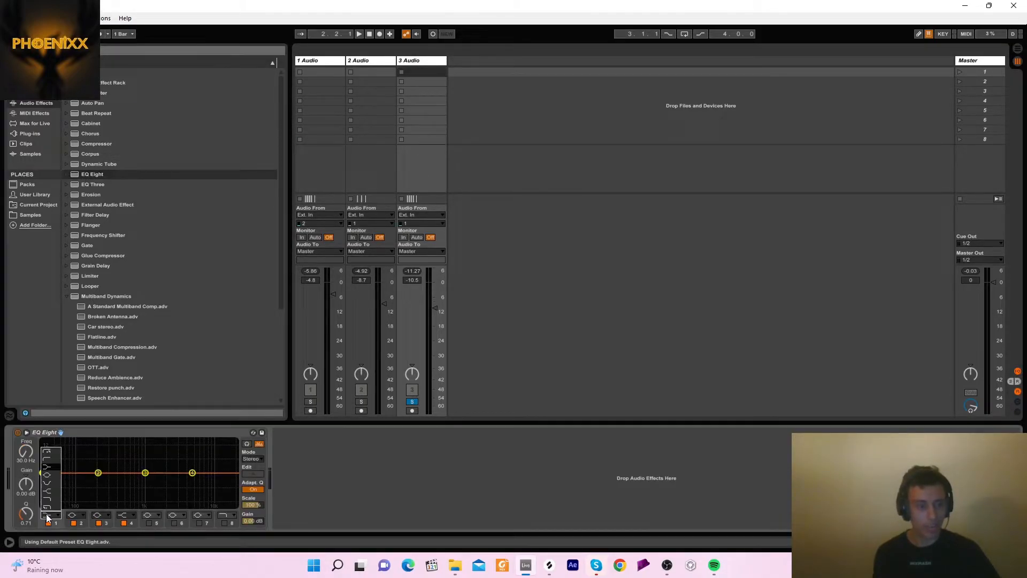
pyautogui.click(47, 452)
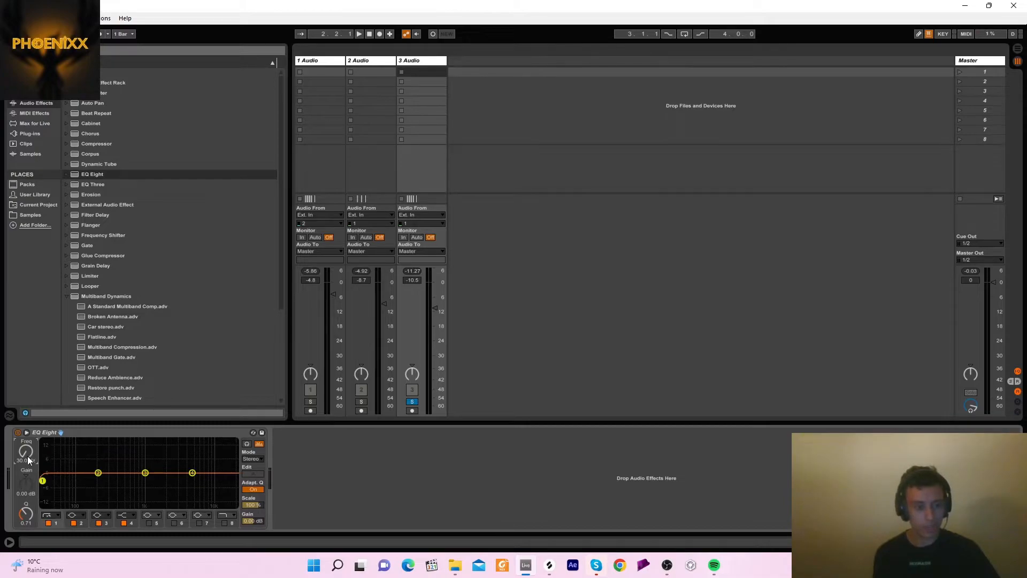
pyautogui.moveTo(43, 480); pyautogui.dragTo(216, 468)
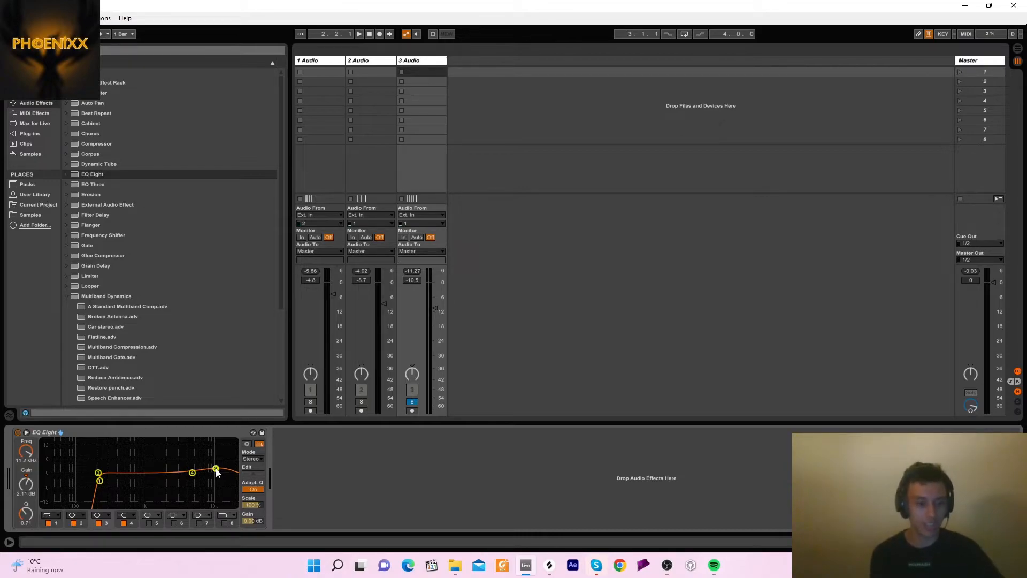
pyautogui.press('space')
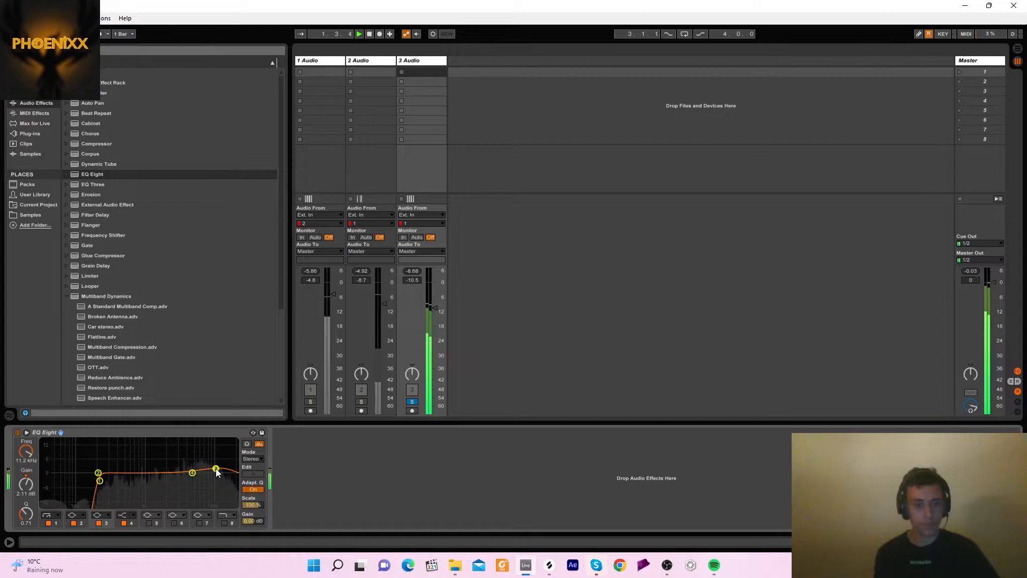
pyautogui.press('space')
# Unsolo the hat track and play the full pattern to hear the equalised hat in context
pyautogui.click(369, 34)
pyautogui.click(413, 402)
pyautogui.press('space')
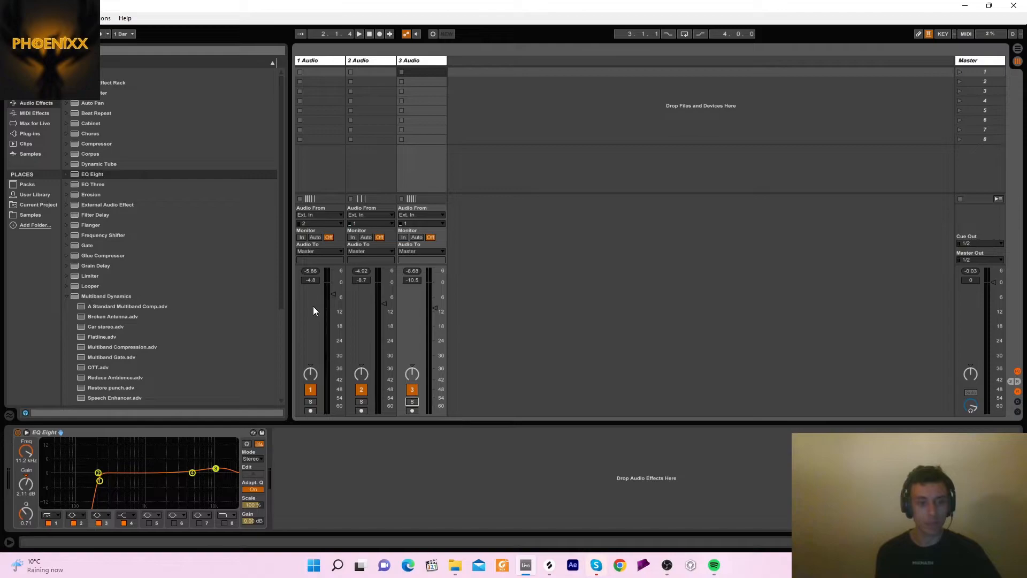
# Lower the clap track's volume to -10.3 dB and the hat track's to -11.8 dB, checking the balance during playback
pyautogui.click(384, 304)
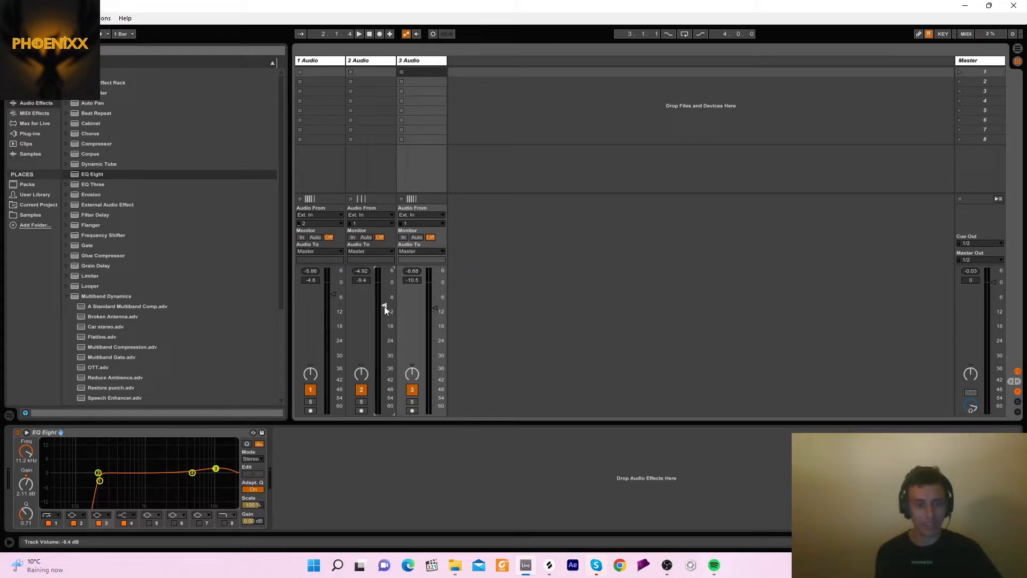
pyautogui.press('space')
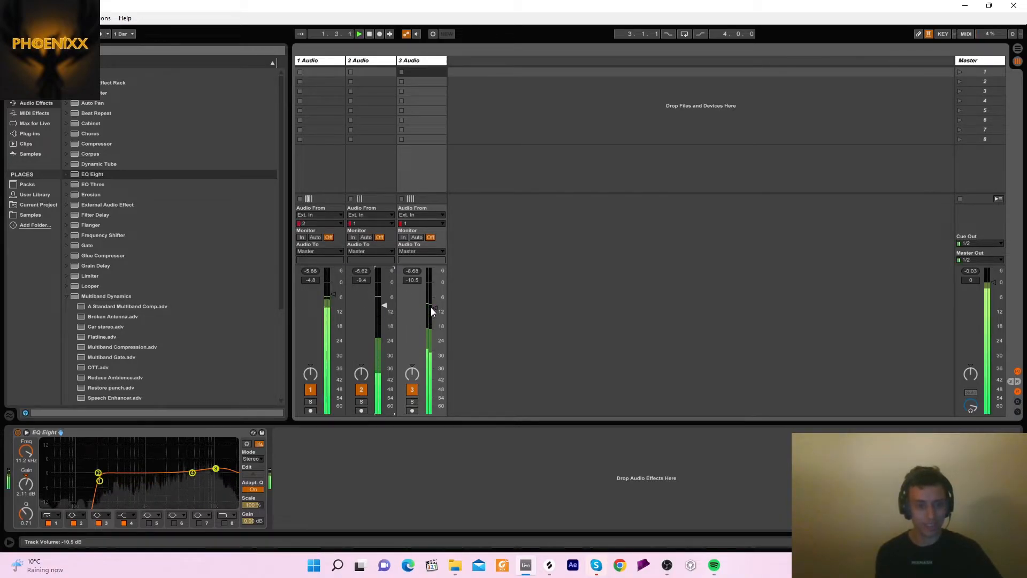
pyautogui.moveTo(386, 306); pyautogui.dragTo(386, 311)
pyautogui.press('space')
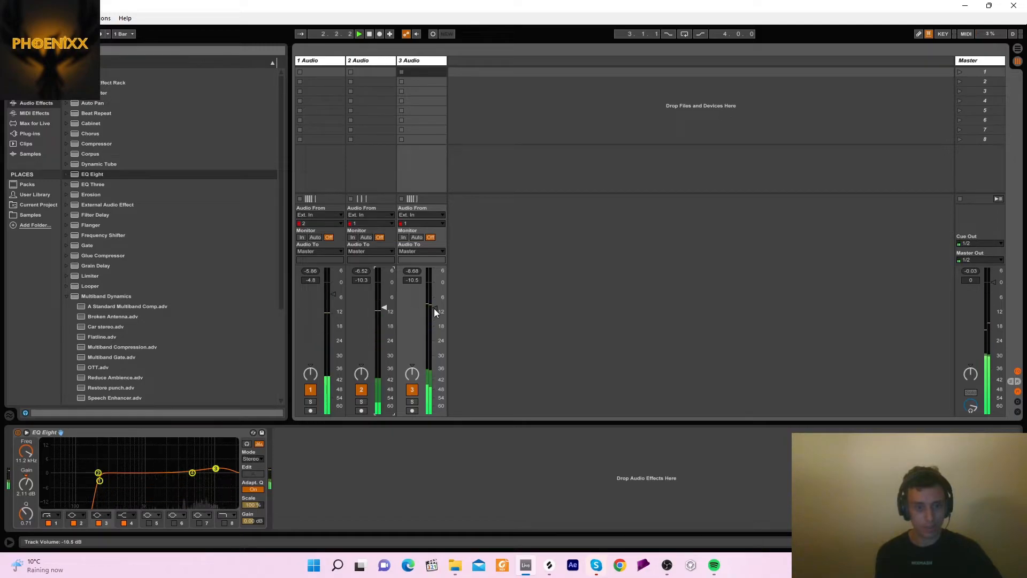
pyautogui.moveTo(435, 310); pyautogui.dragTo(435, 311)
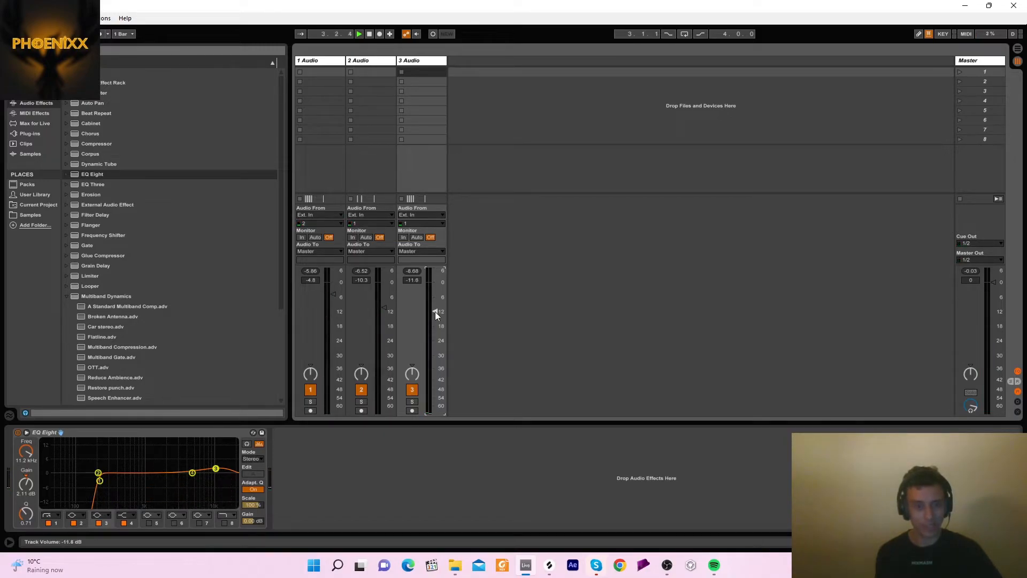
pyautogui.press('space')
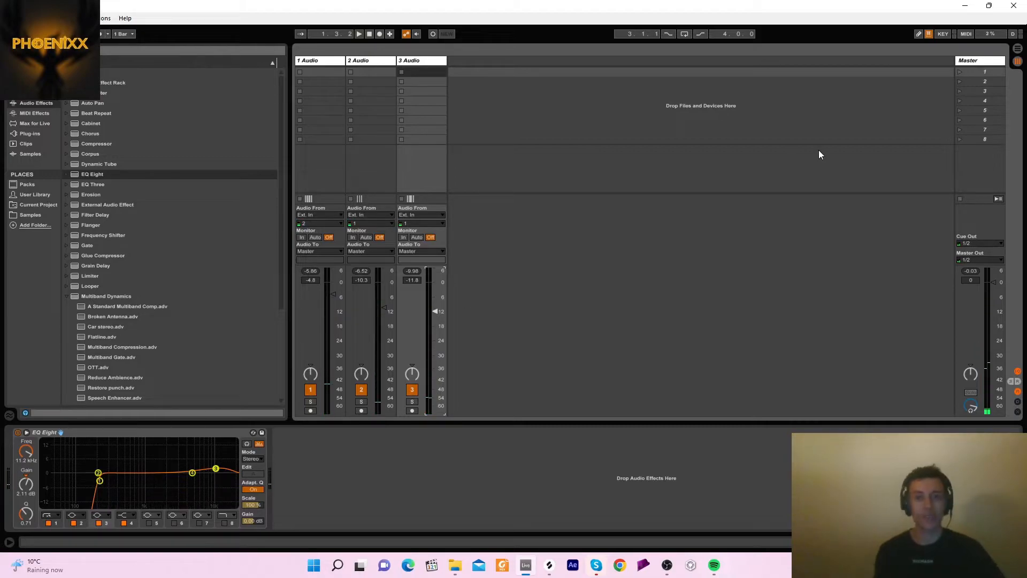
# Switch to the Arrangement view and play the one-bar drum pattern from its start
pyautogui.click(1018, 48)
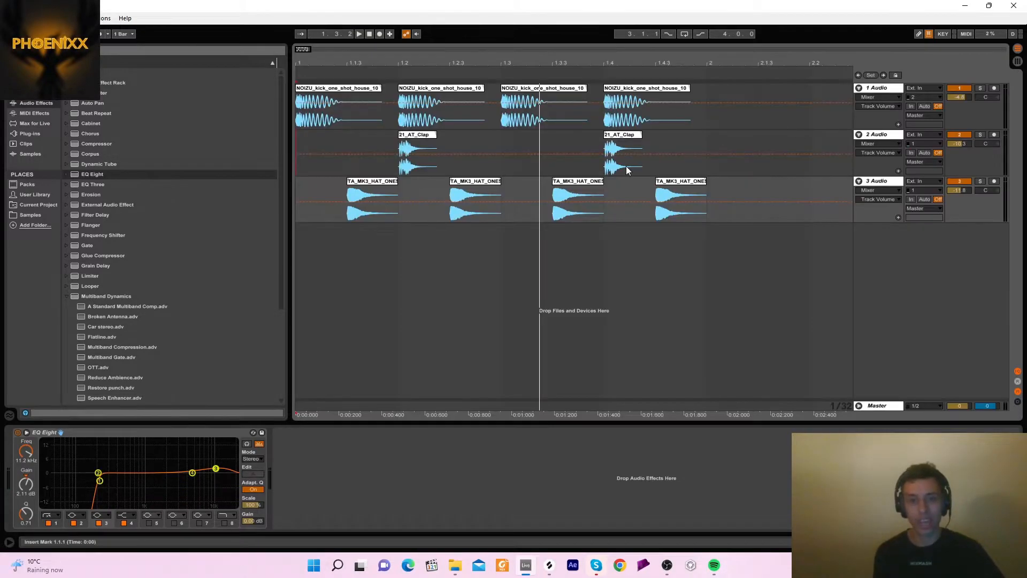
pyautogui.click(705, 140)
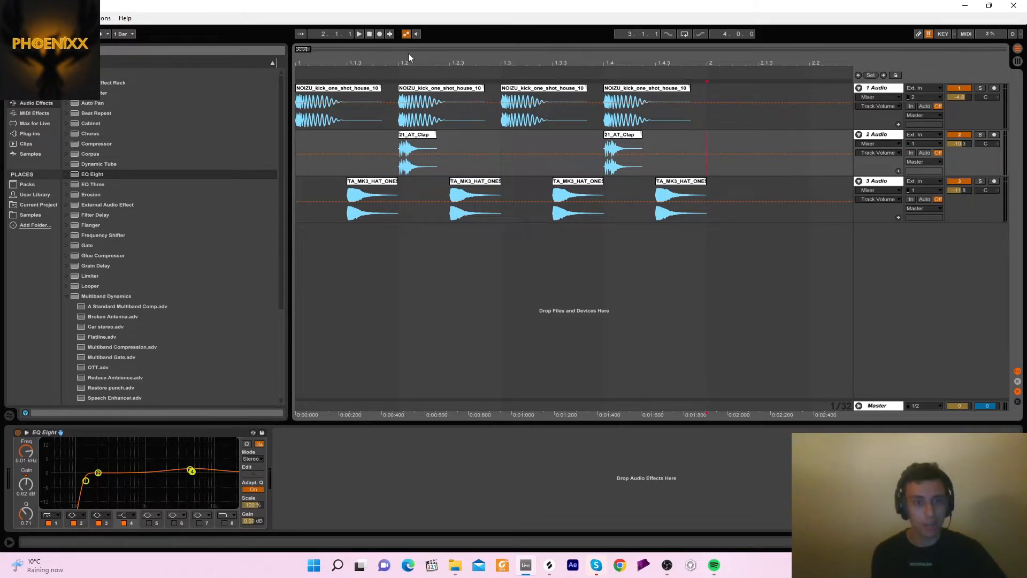
pyautogui.press('Home')
pyautogui.press('space')
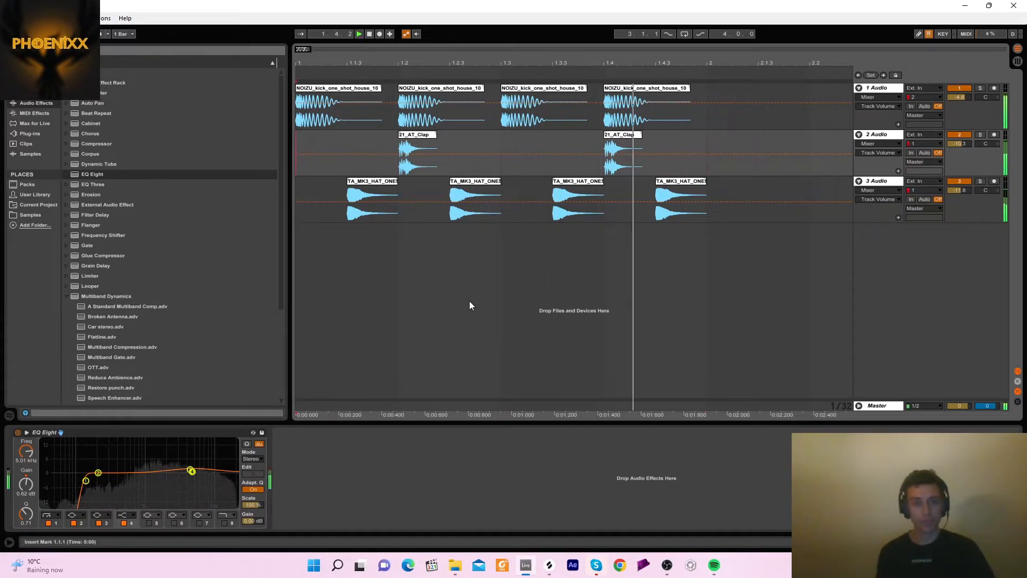
# Create a group from the kick track and move the clap and hat tracks into it
pyautogui.rightClick(881, 90)
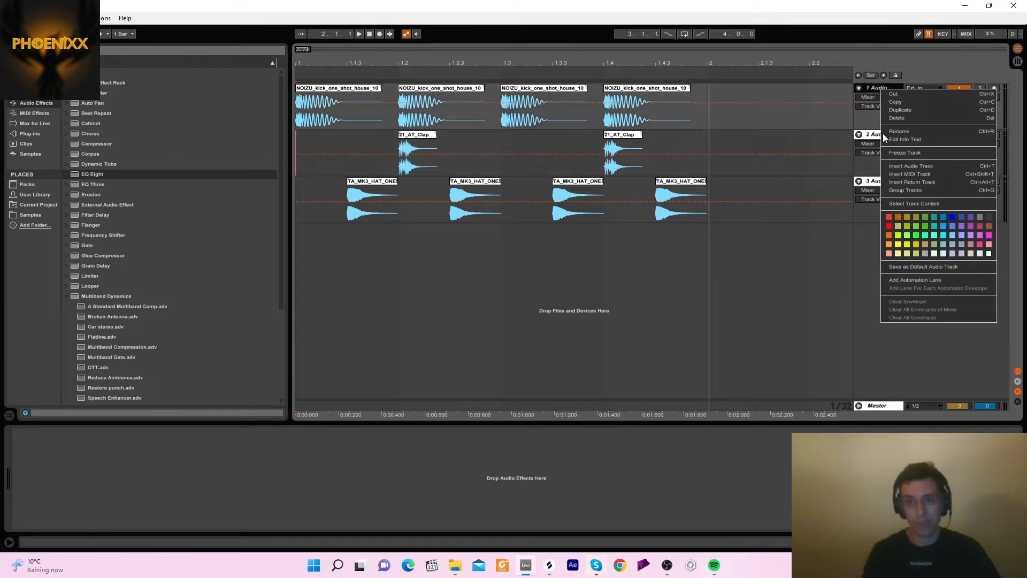
pyautogui.click(890, 191)
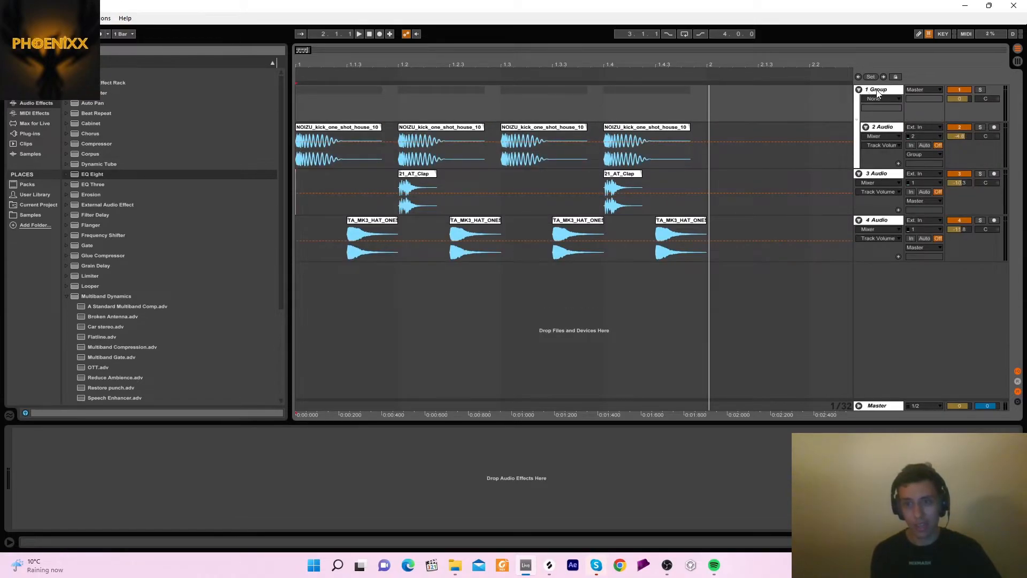
pyautogui.click(881, 173)
pyautogui.moveTo(883, 171); pyautogui.dragTo(882, 169)
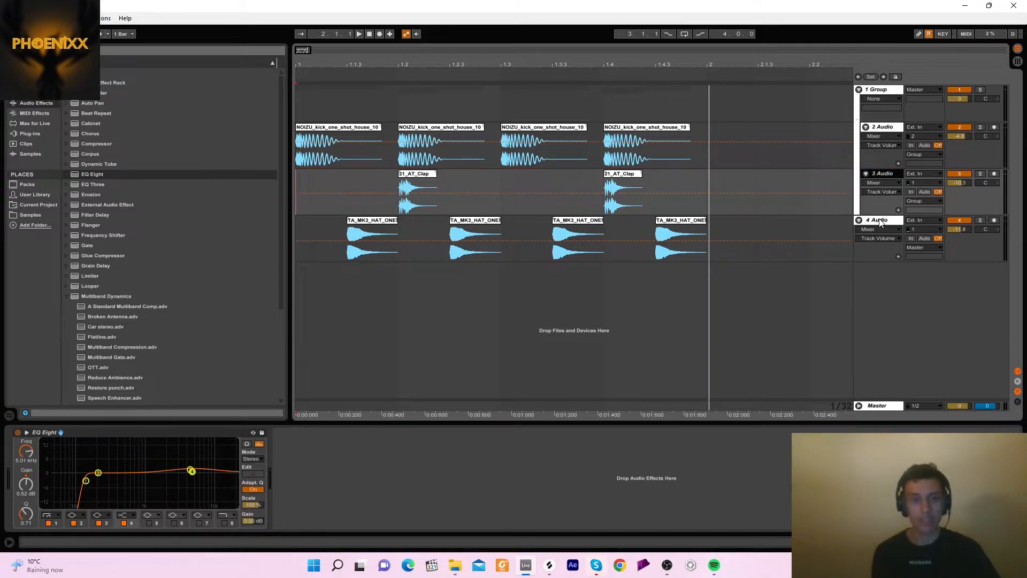
pyautogui.moveTo(881, 221); pyautogui.dragTo(880, 214)
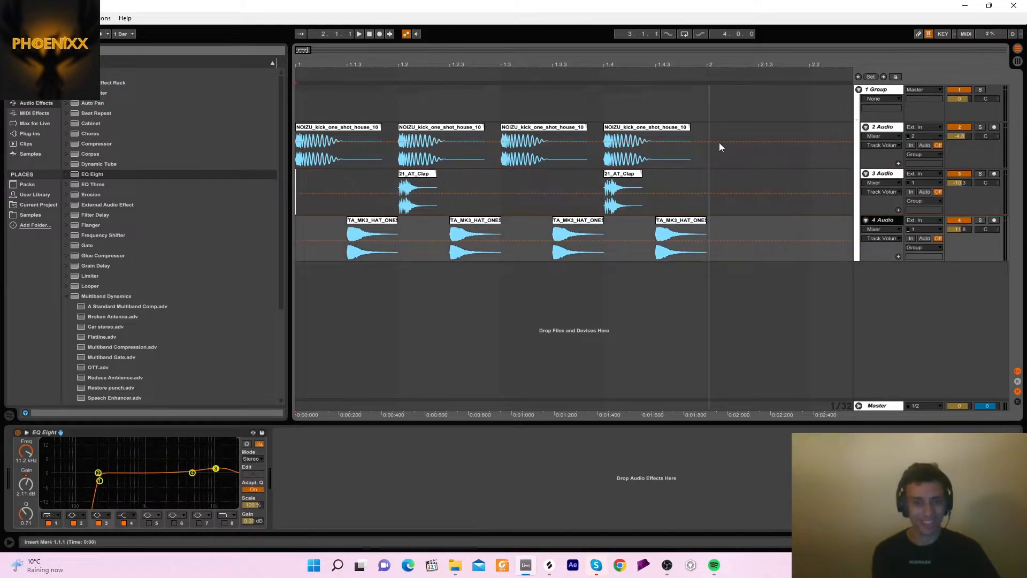
# Deactivate and reactivate the whole drum group to show shared control, leaving the group folded
pyautogui.click(859, 90)
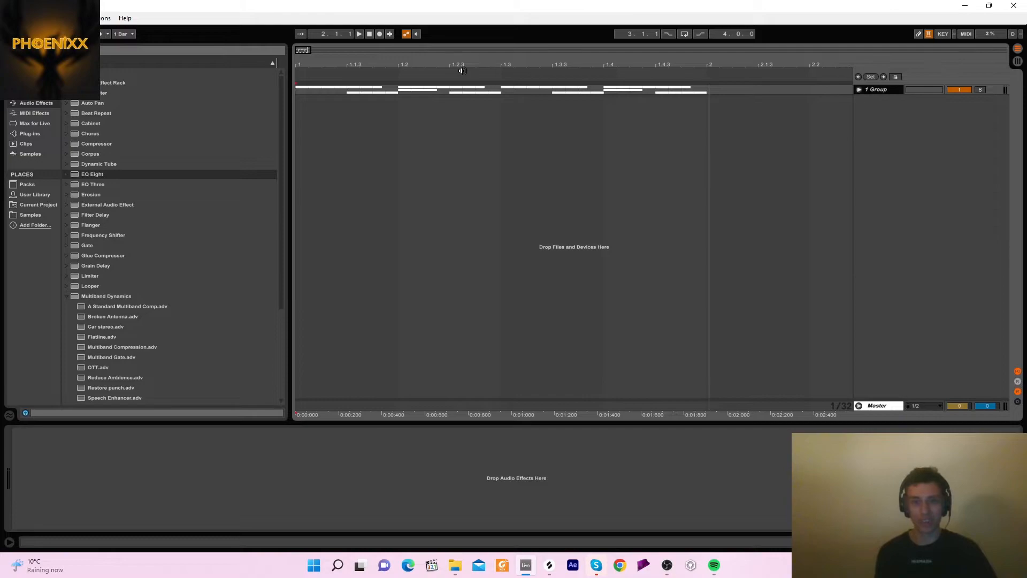
pyautogui.click(961, 90)
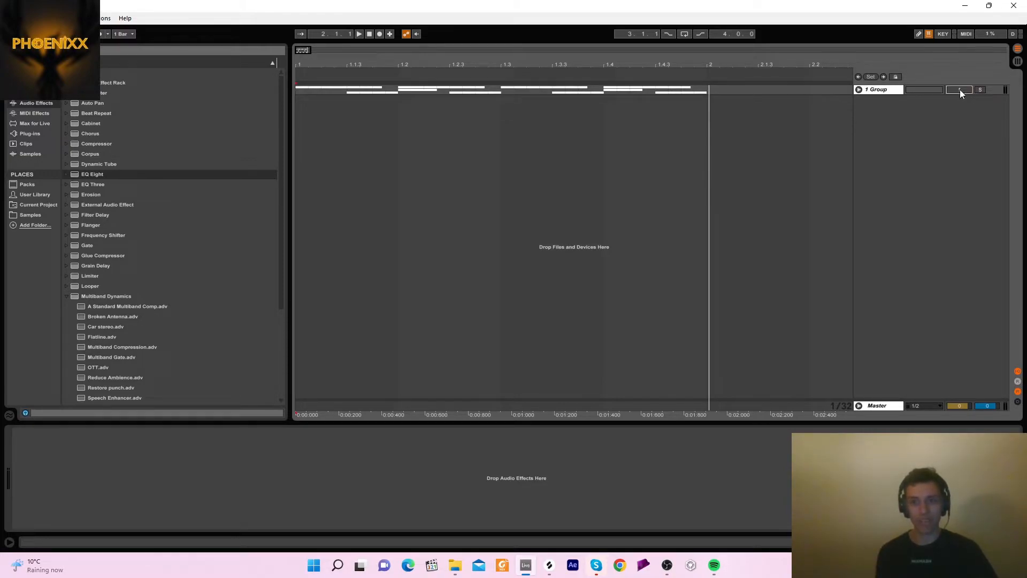
pyautogui.click(858, 90)
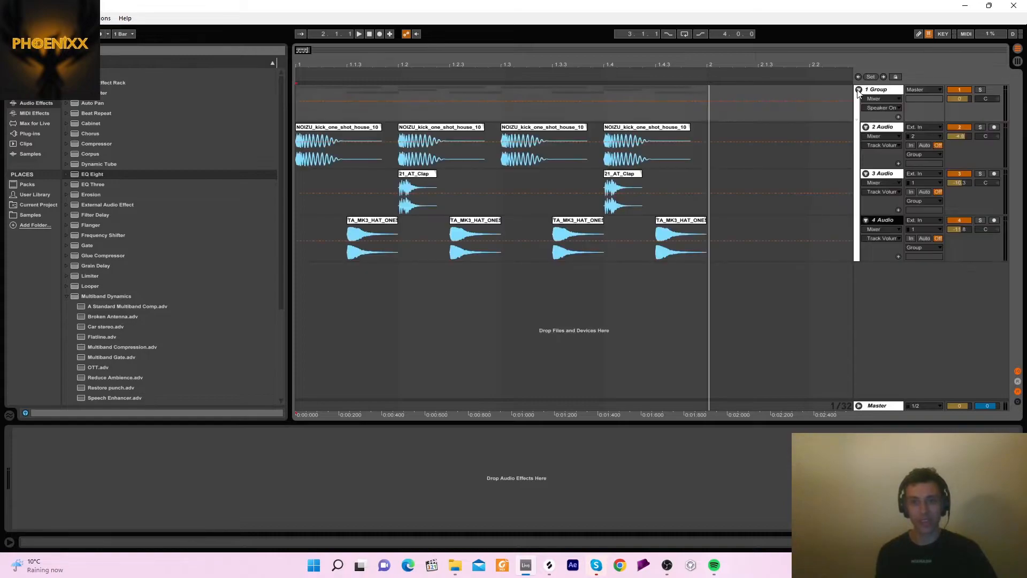
pyautogui.click(954, 91)
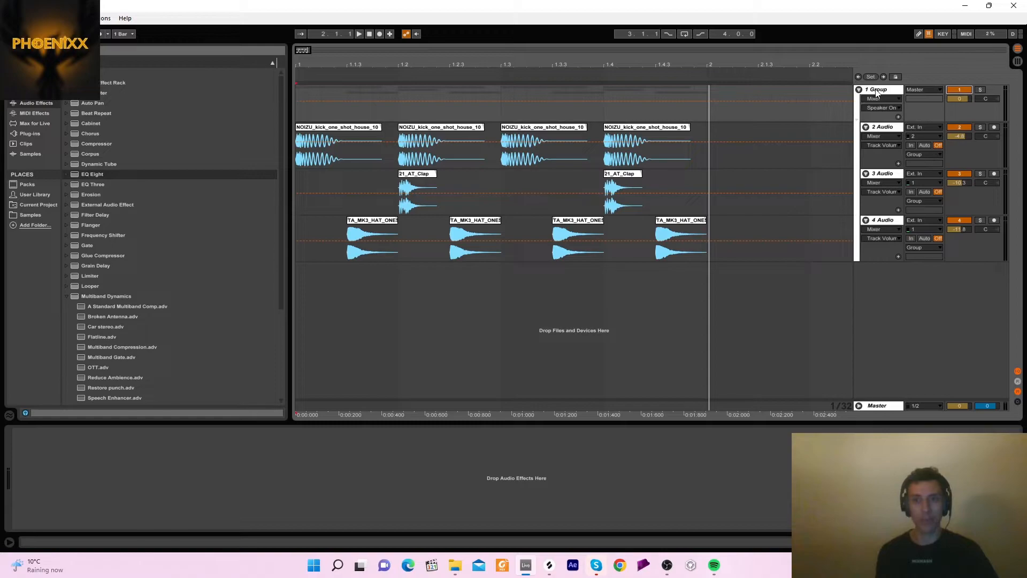
pyautogui.click(858, 90)
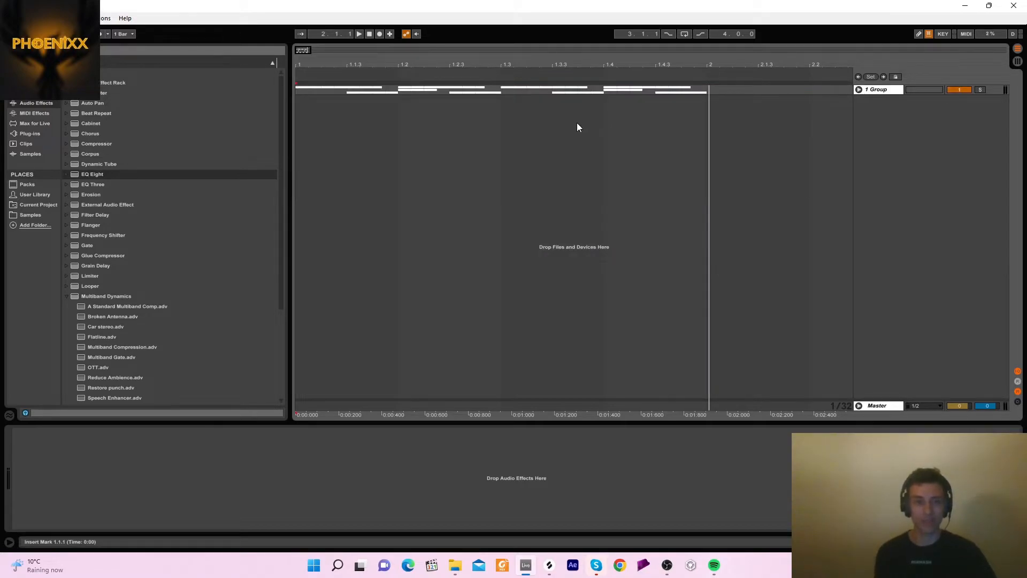
# Search the audio effects for "ott" and add the OTT preset to the drum group
pyautogui.click(371, 35)
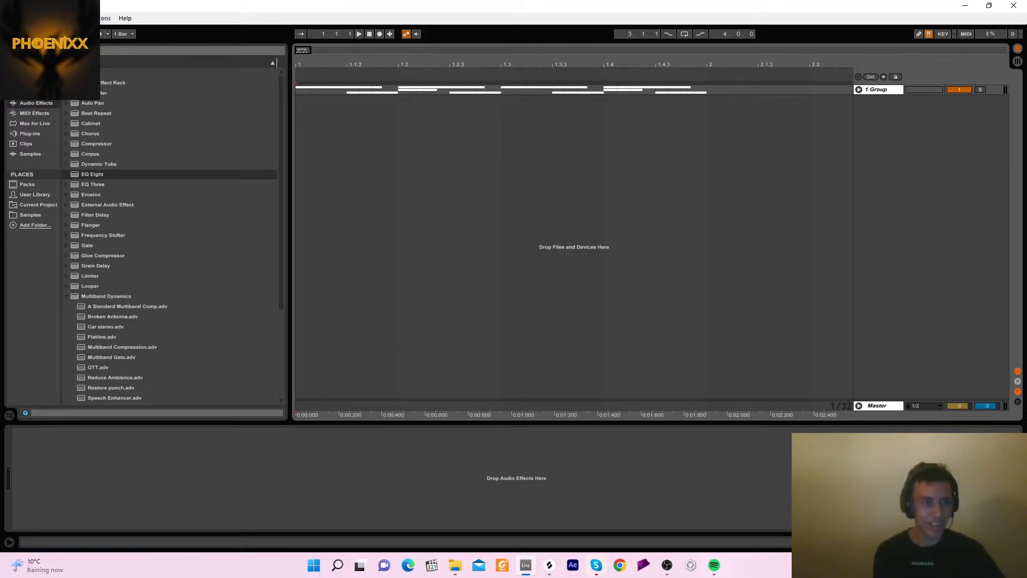
pyautogui.hotkey('ctrl', 'f')
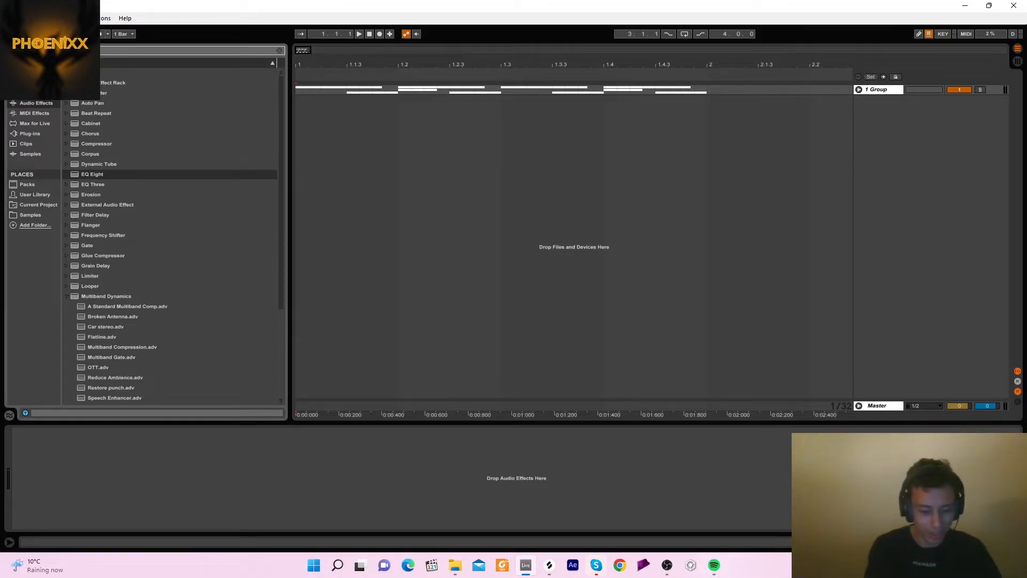
pyautogui.write('ott')
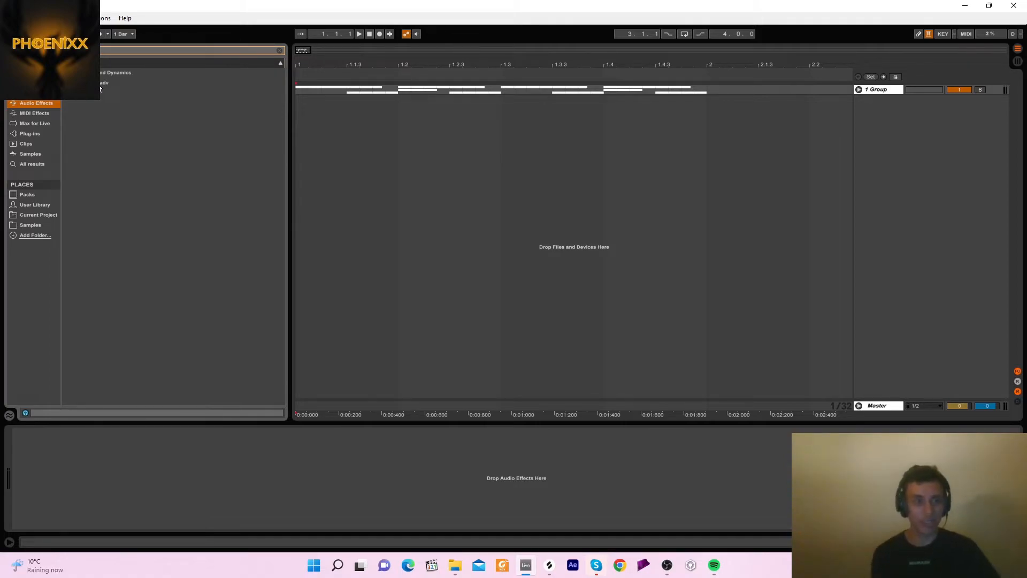
pyautogui.click(100, 87)
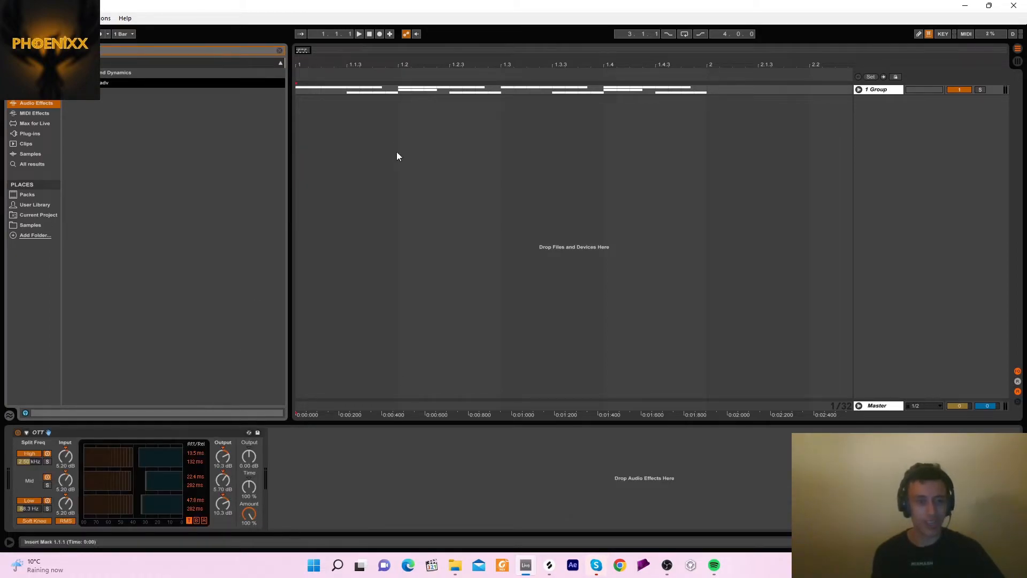
# Set the drum group's OTT Amount to 16 %
pyautogui.click(250, 514)
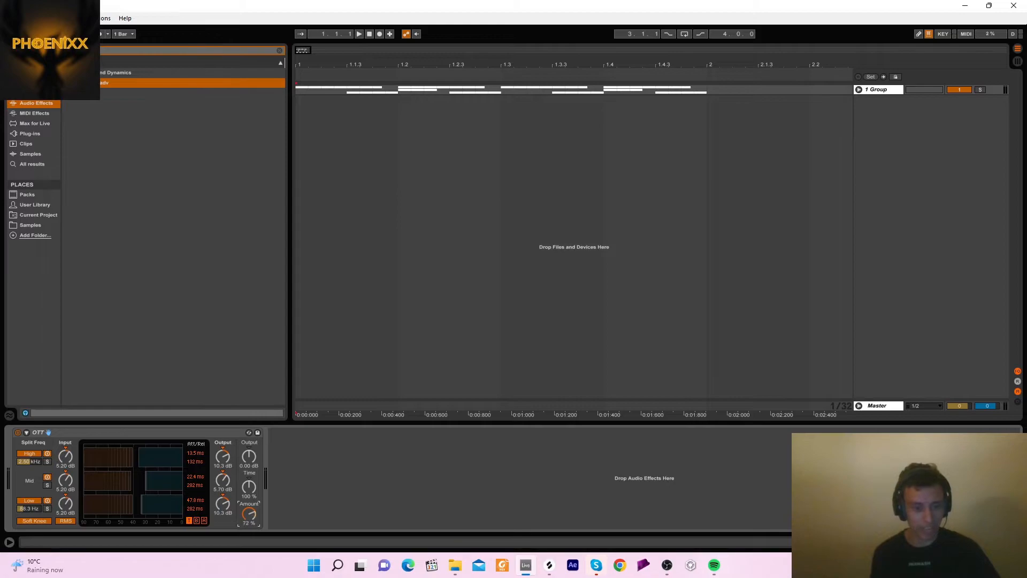
pyautogui.write('3')
pyautogui.press('Return')
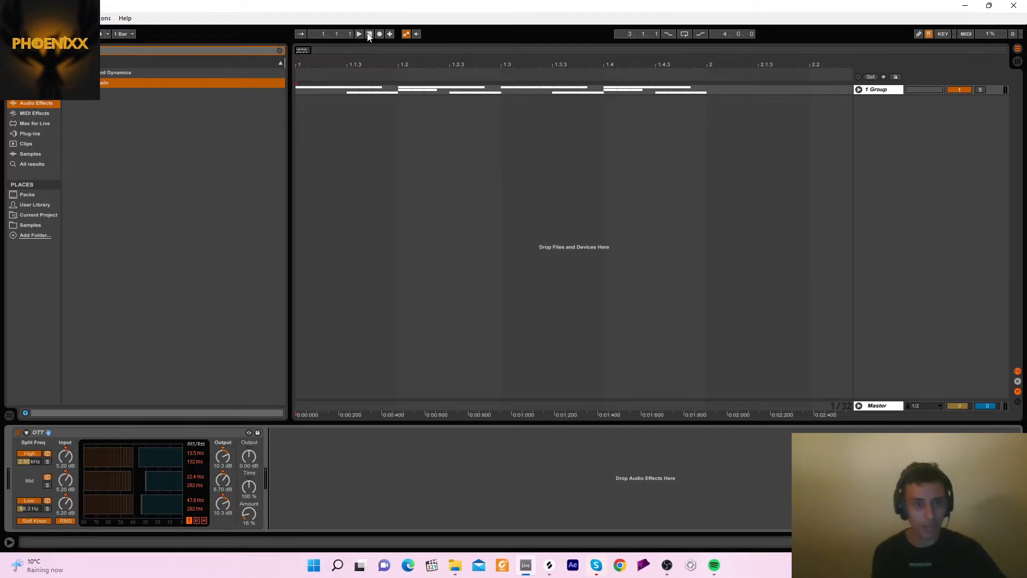
# Compare the drum group with OTT active and bypassed during playback, leaving the effect switched on
pyautogui.press('space')
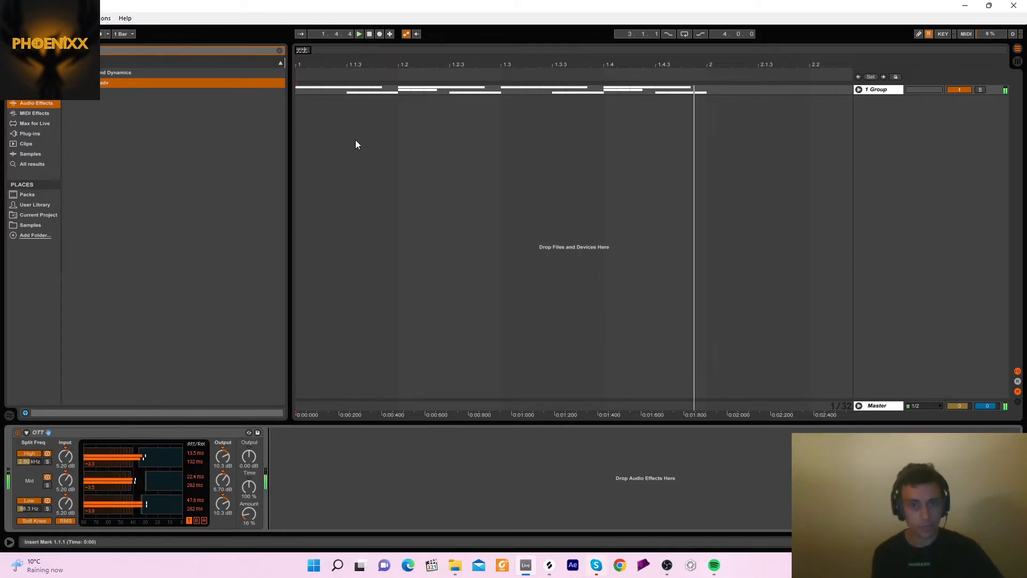
pyautogui.click(17, 432)
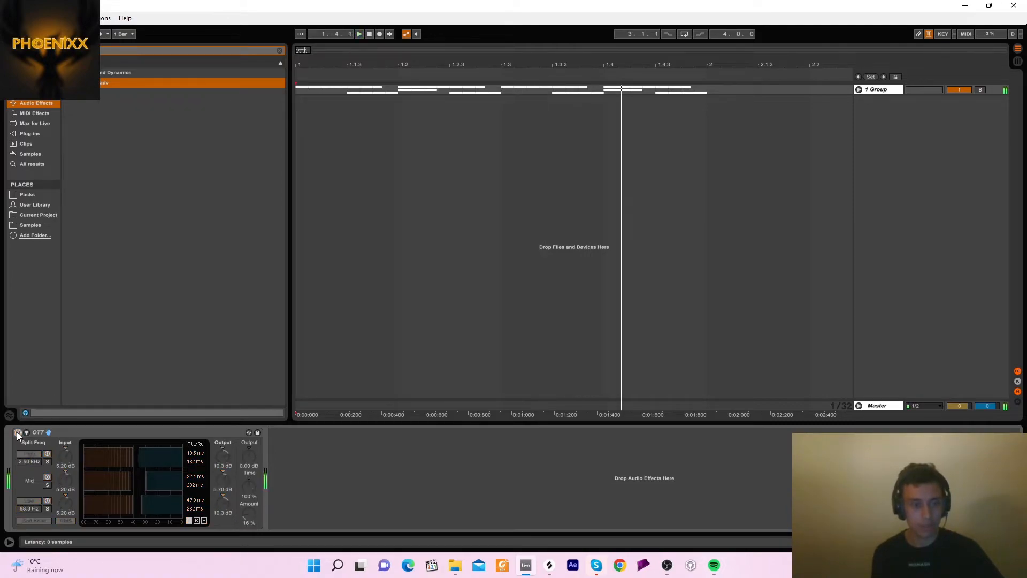
pyautogui.click(18, 433)
pyautogui.press('space')
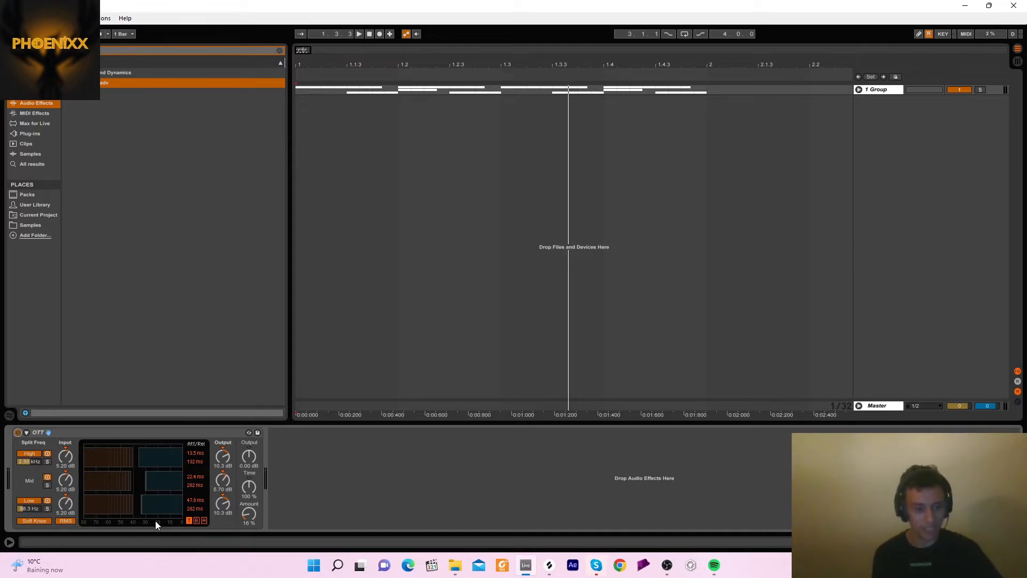
# Raise OTT's upper thresholds slightly for the low, mid and high bands, playing the drum group between adjustments
pyautogui.press('space')
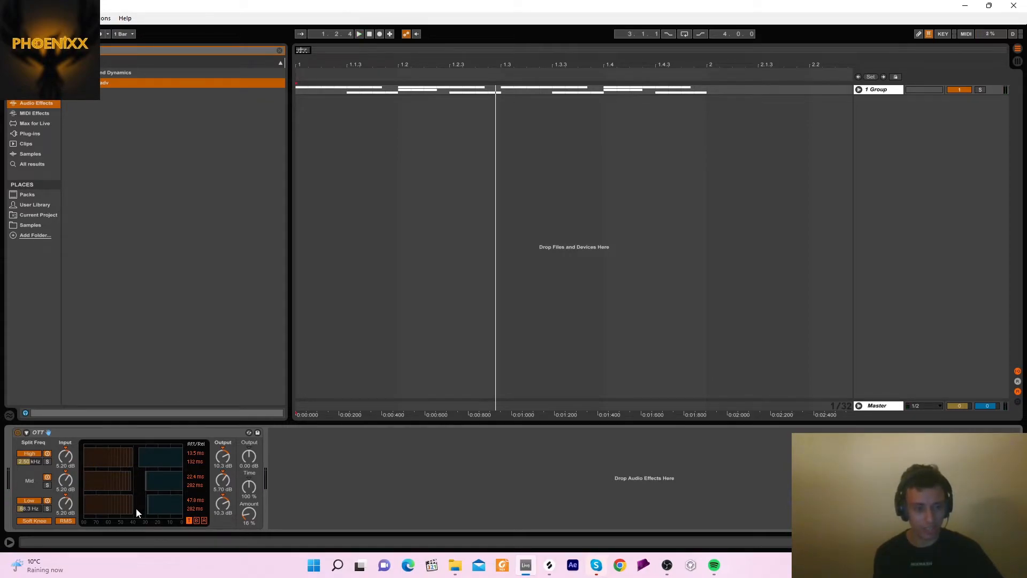
pyautogui.press('space')
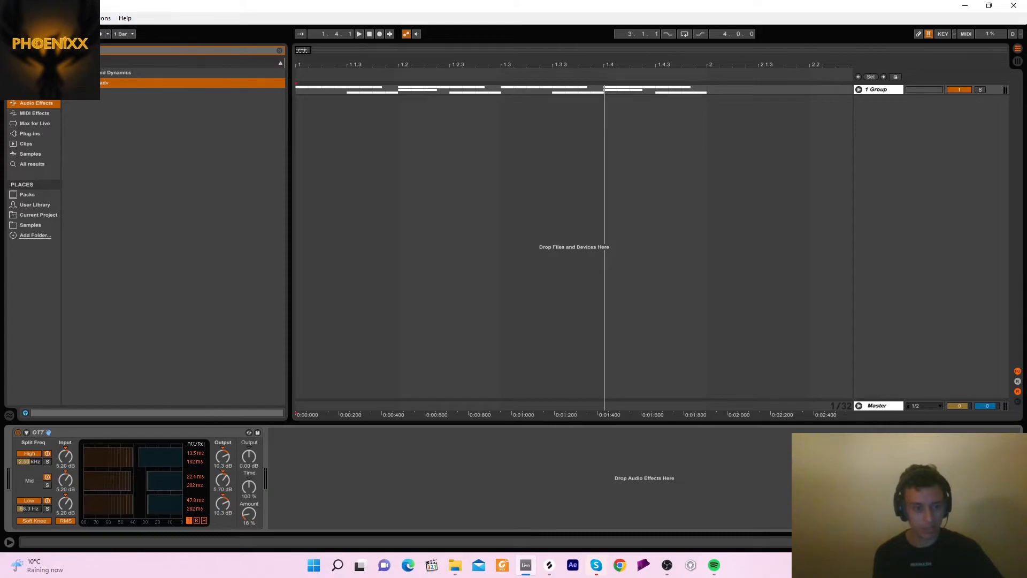
pyautogui.press('space')
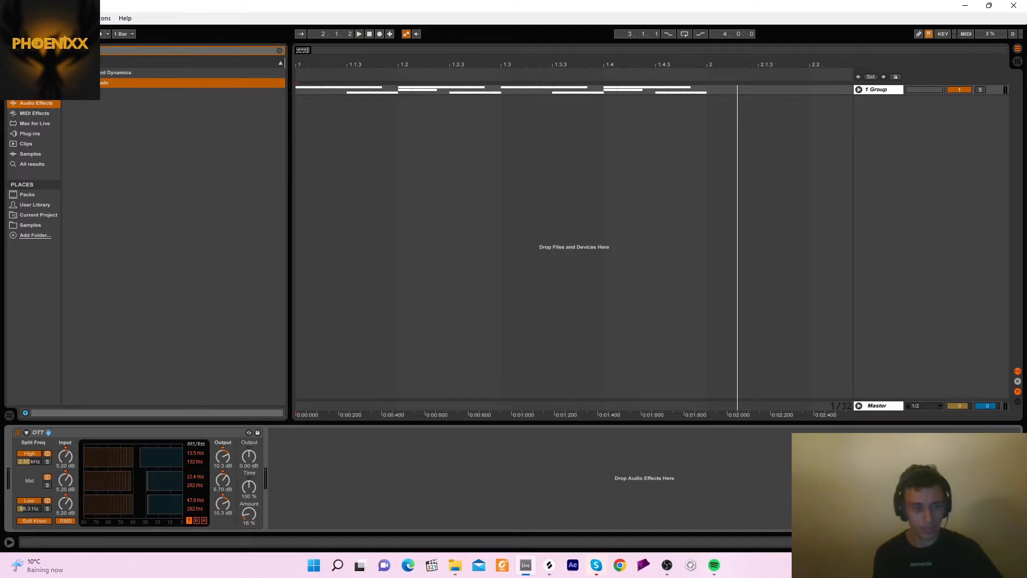
pyautogui.press('space')
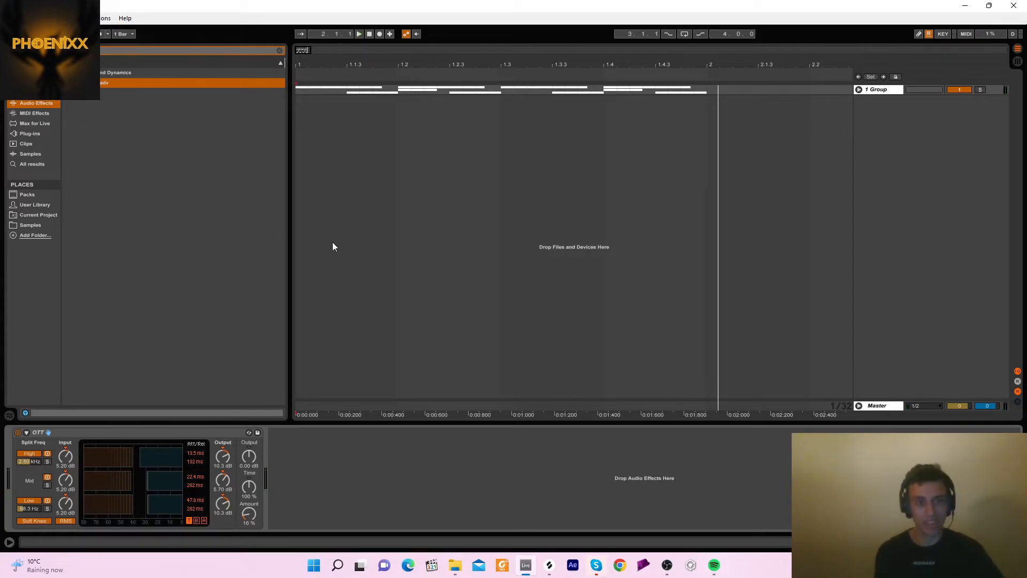
# Play the drum group from the start and bypass OTT to hear the difference, then switch the effect back on
pyautogui.click(369, 34)
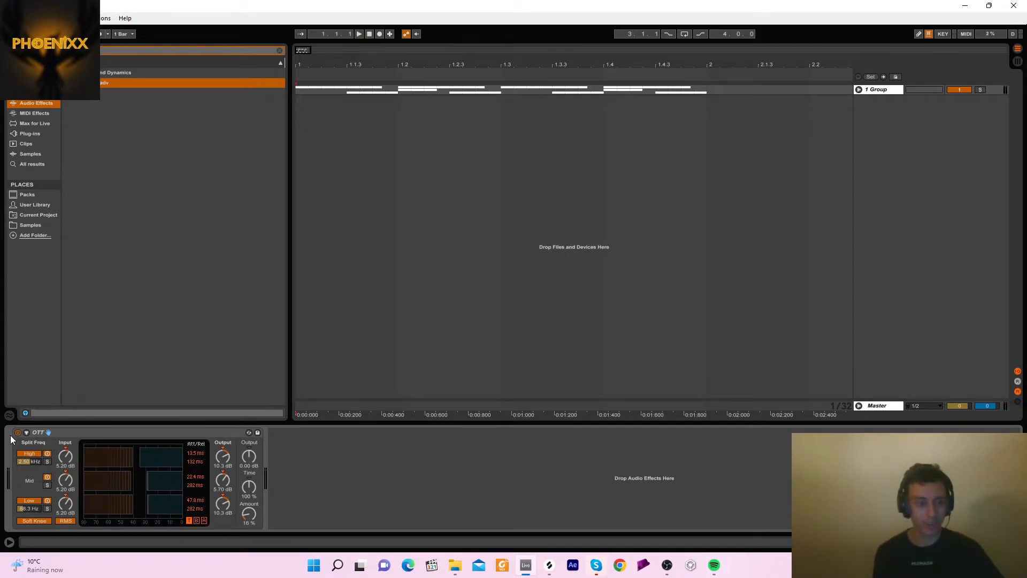
pyautogui.press('space')
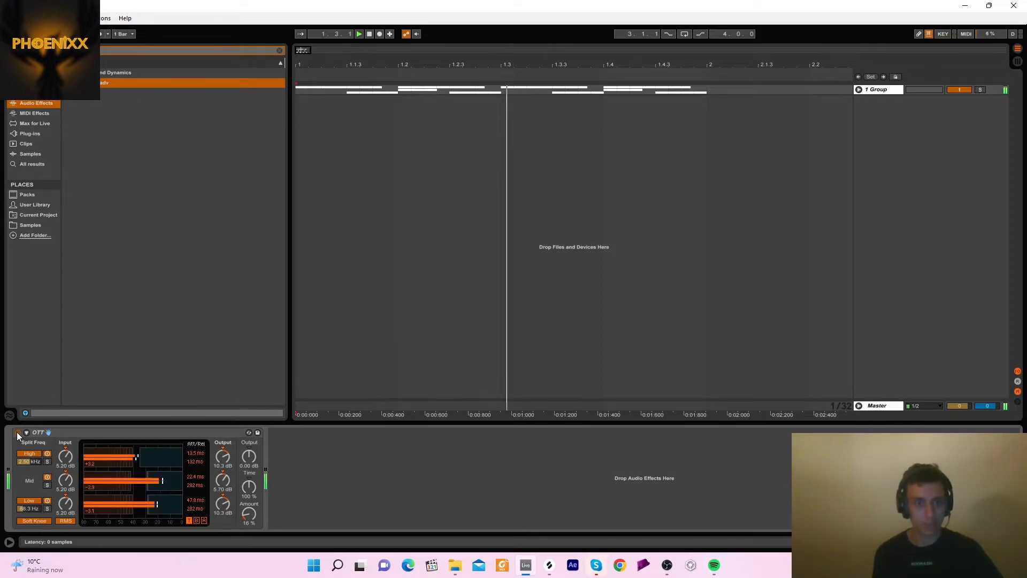
pyautogui.click(17, 433)
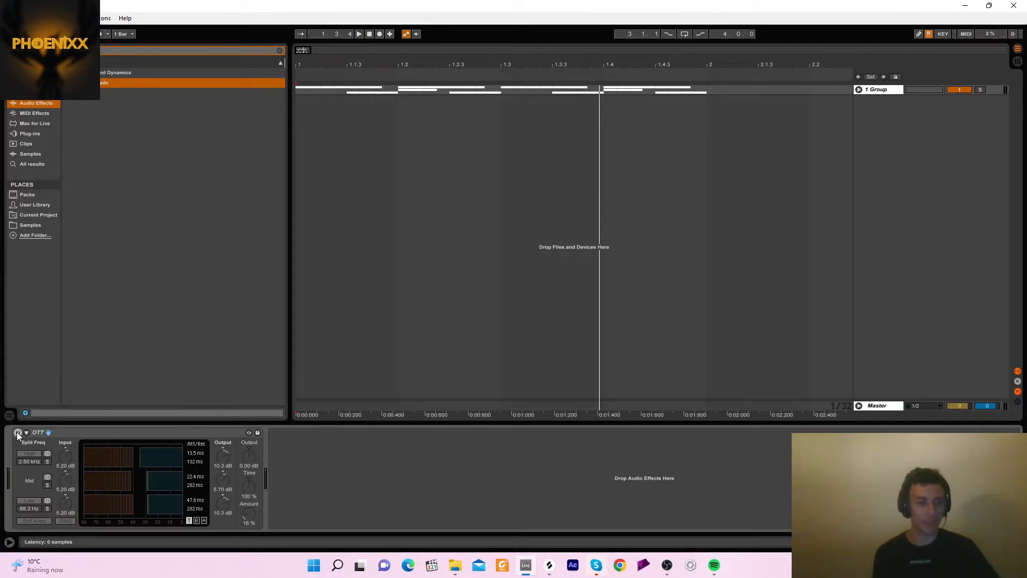
pyautogui.click(18, 433)
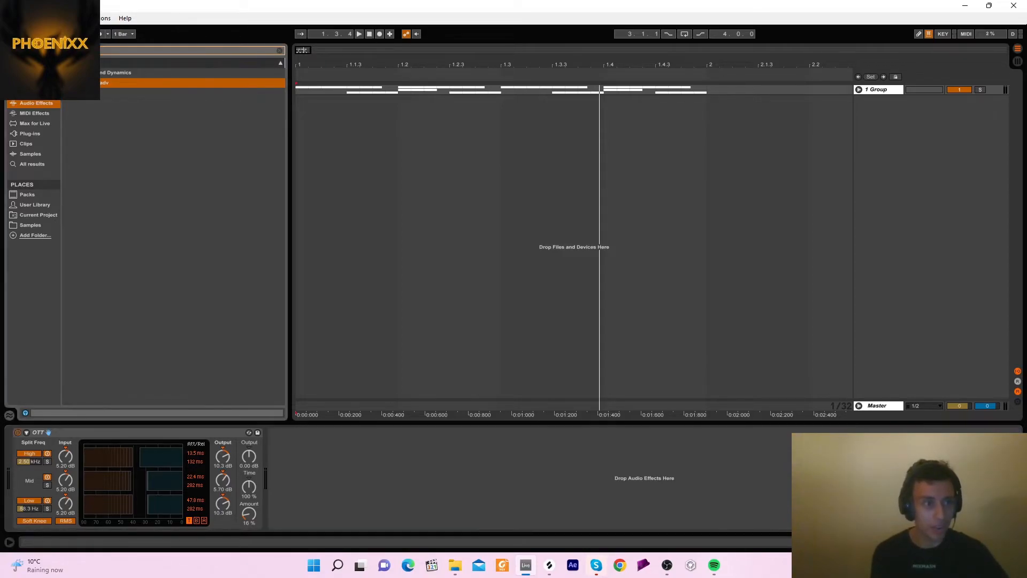
# Clear the effects search, load the VPS Avenger_x64 plug-in on a new track and try a few notes on it
pyautogui.press('Escape')
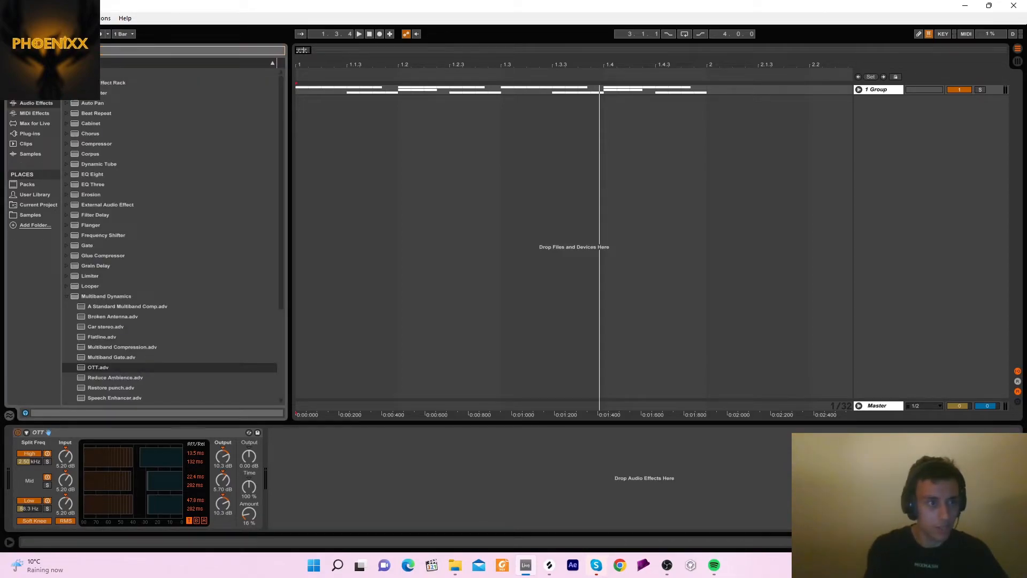
pyautogui.click(29, 135)
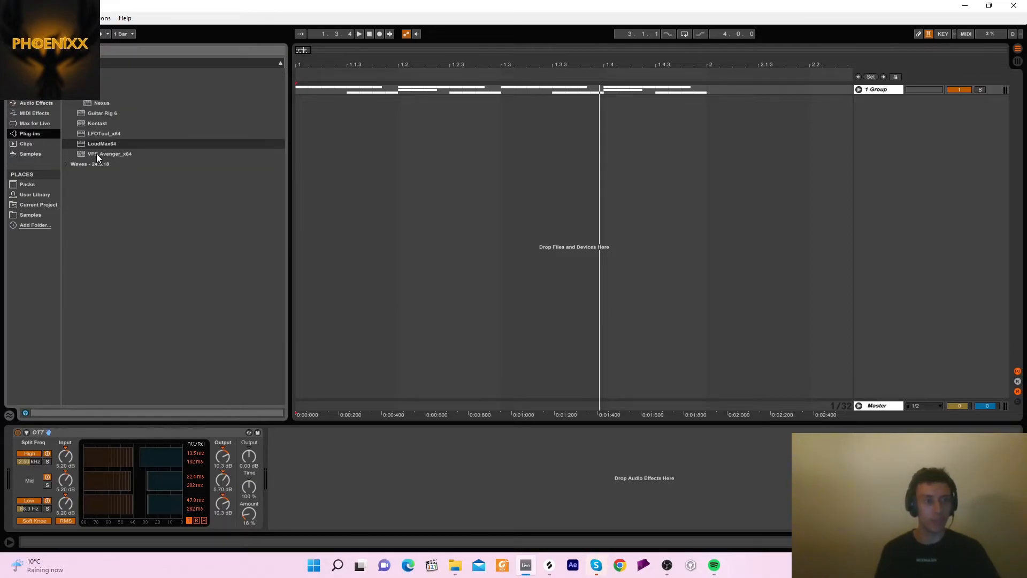
pyautogui.click(97, 153)
pyautogui.moveTo(97, 154); pyautogui.dragTo(328, 151)
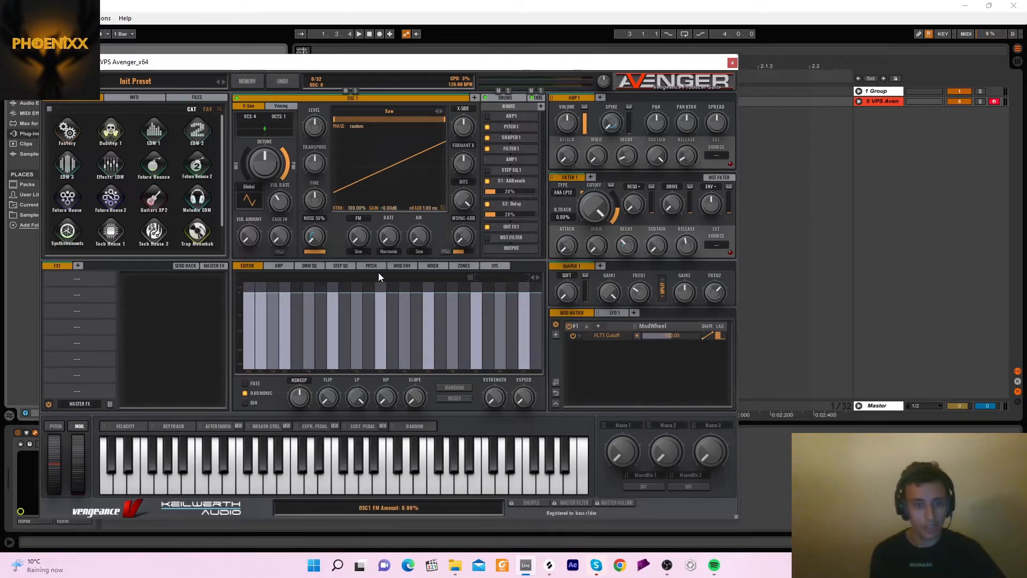
pyautogui.moveTo(474, 62); pyautogui.dragTo(498, 49)
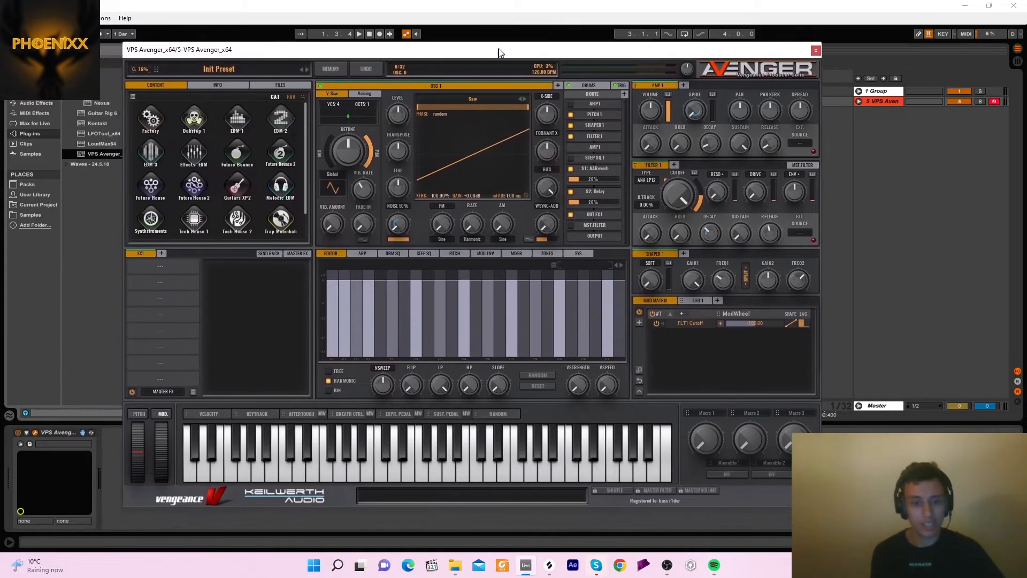
pyautogui.press('j')
pyautogui.press('k')
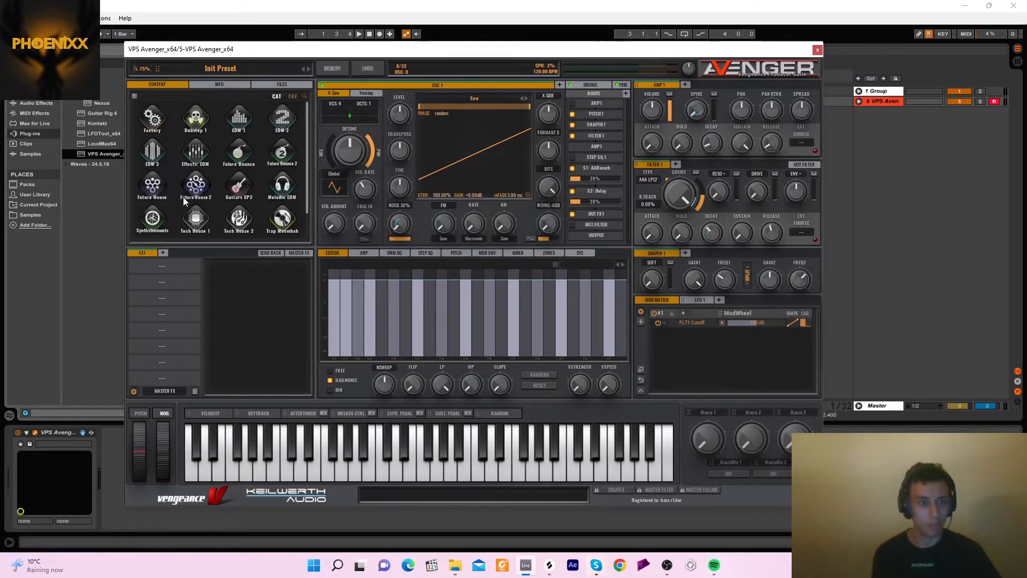
# Load the BA Addiction preset from Avenger's Tech House 2 bass category and audition it
pyautogui.click(235, 215)
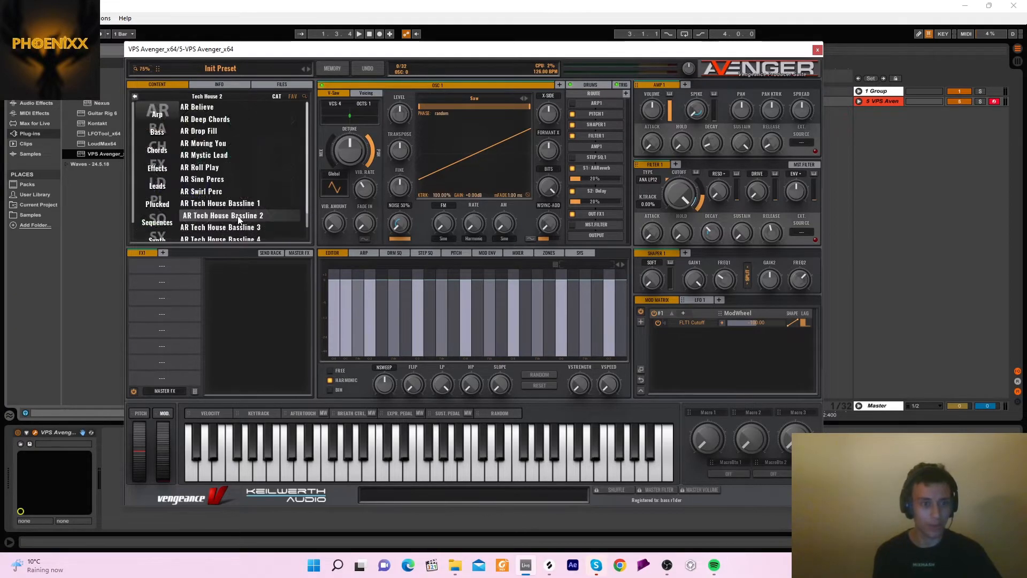
pyautogui.click(154, 135)
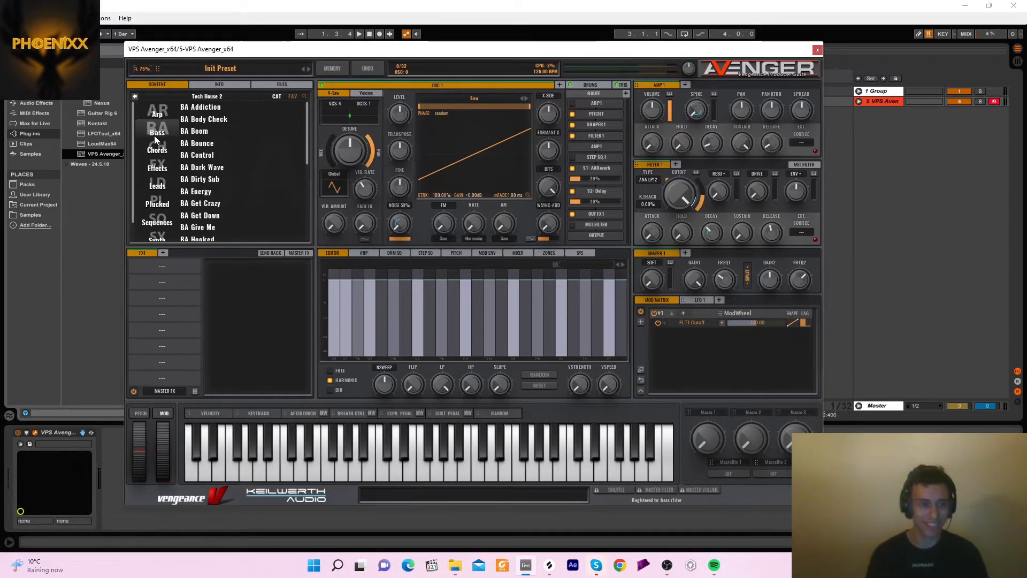
pyautogui.click(210, 110)
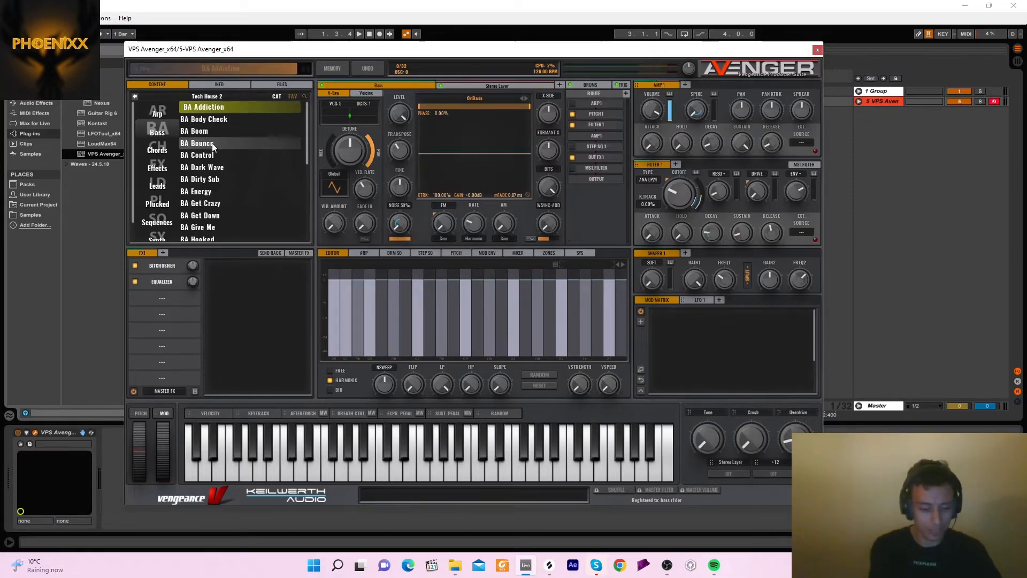
pyautogui.press('h')
pyautogui.press('h')
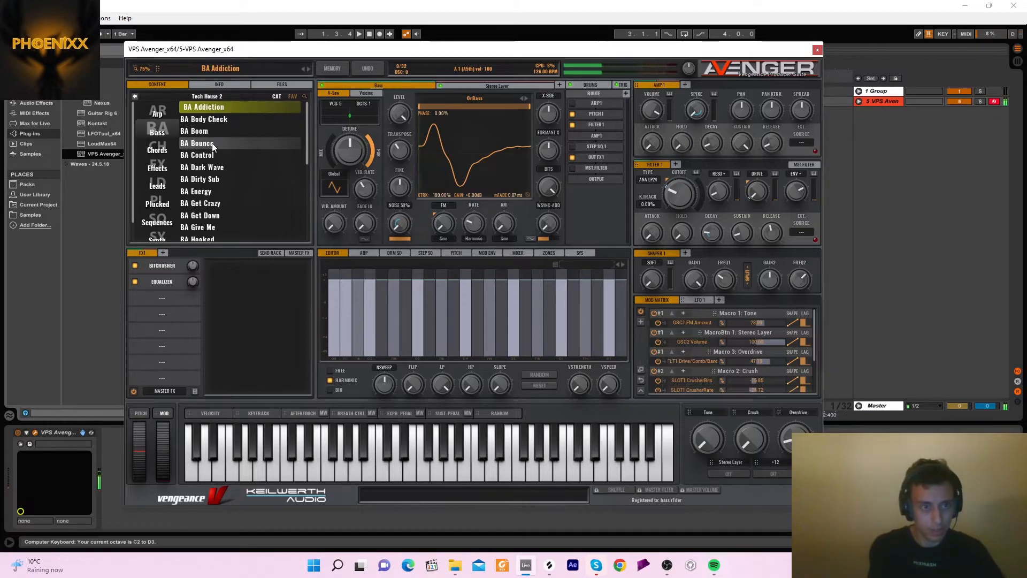
# Audition the bass presets following BA Addiction up to BA Dark Wave, settle on BA Control and close the synth's window
pyautogui.click(309, 69)
pyautogui.press('h')
pyautogui.click(309, 69)
pyautogui.press('h')
pyautogui.click(309, 69)
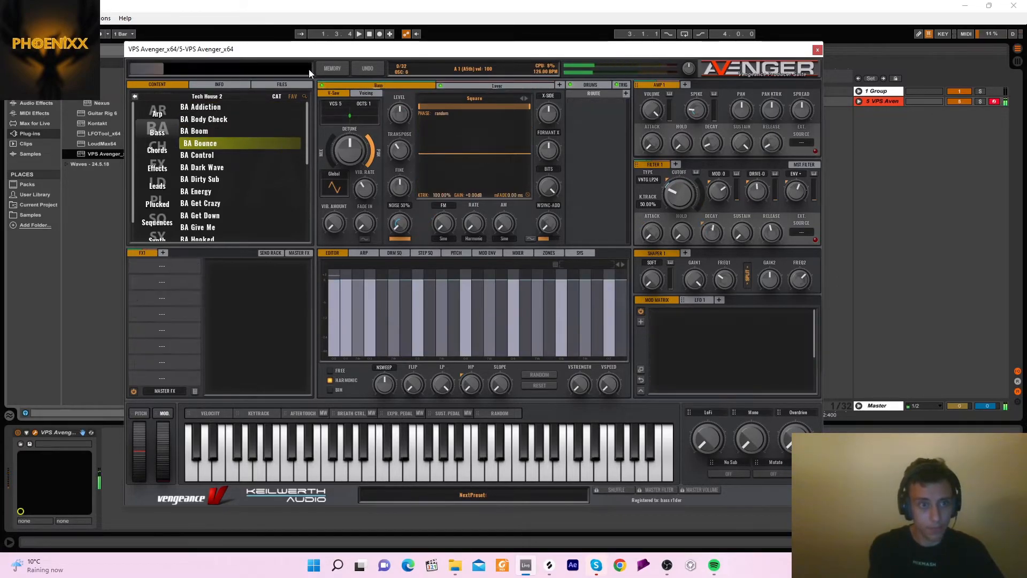
pyautogui.click(309, 69)
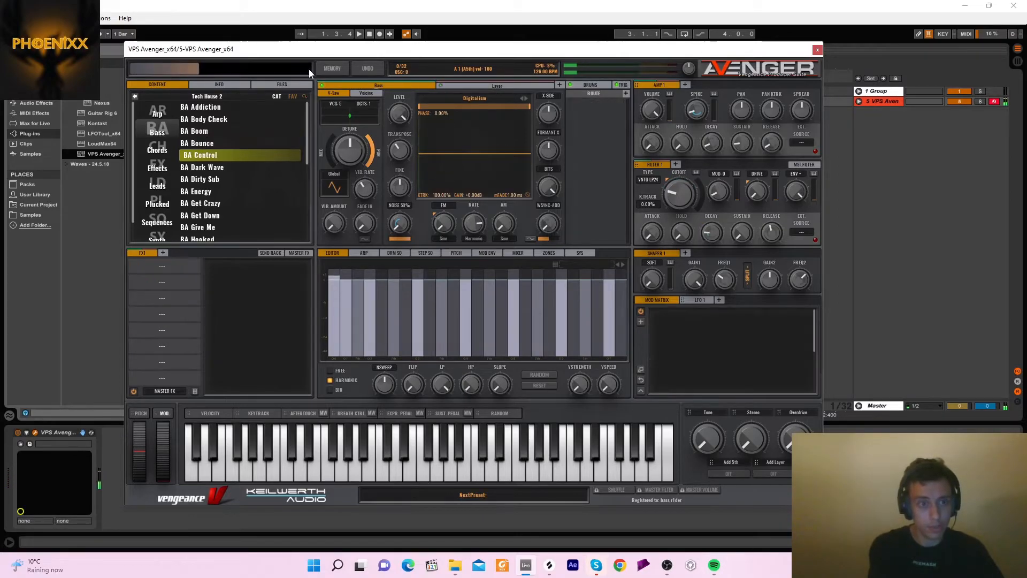
pyautogui.click(310, 70)
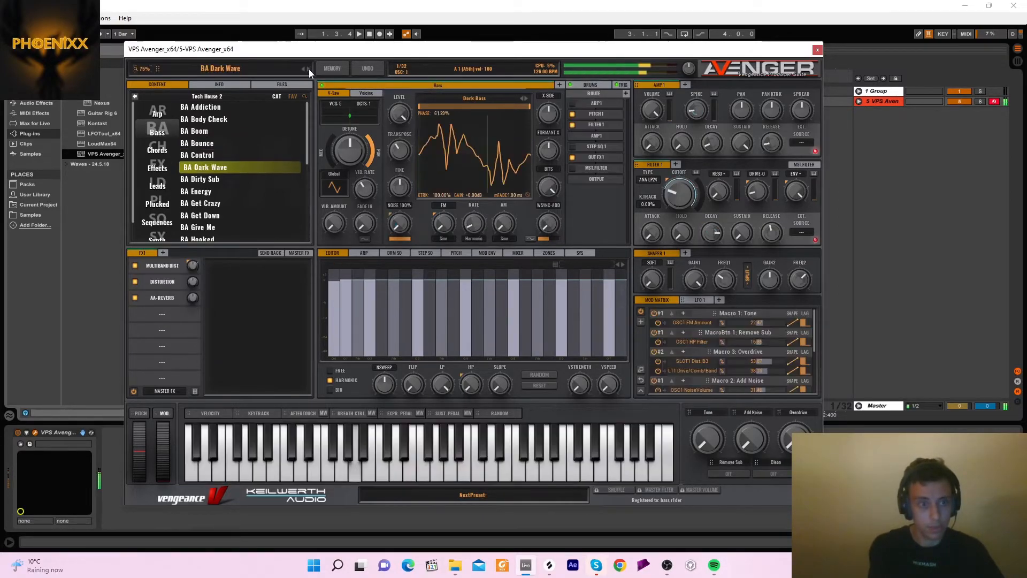
pyautogui.click(303, 68)
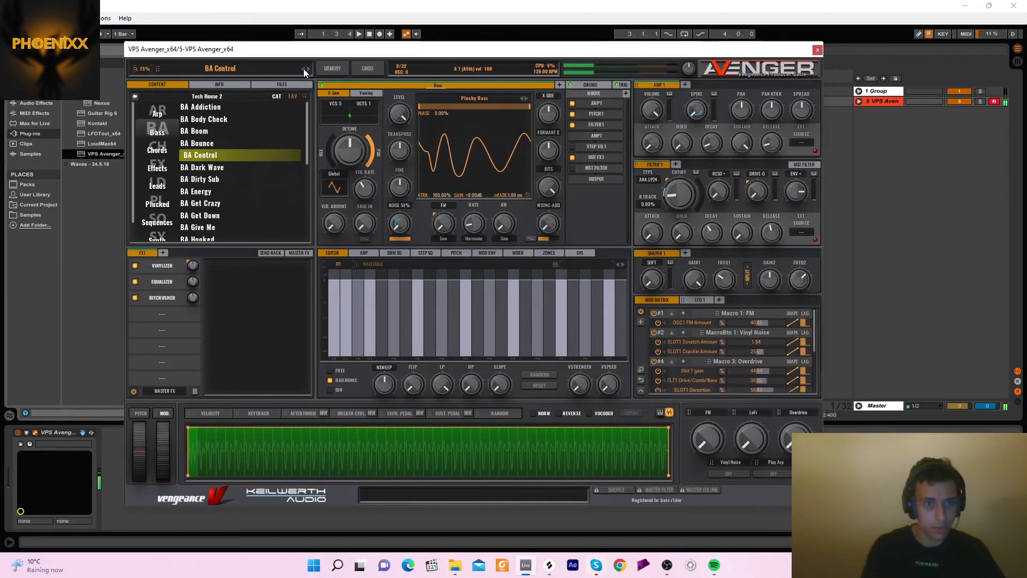
pyautogui.click(817, 49)
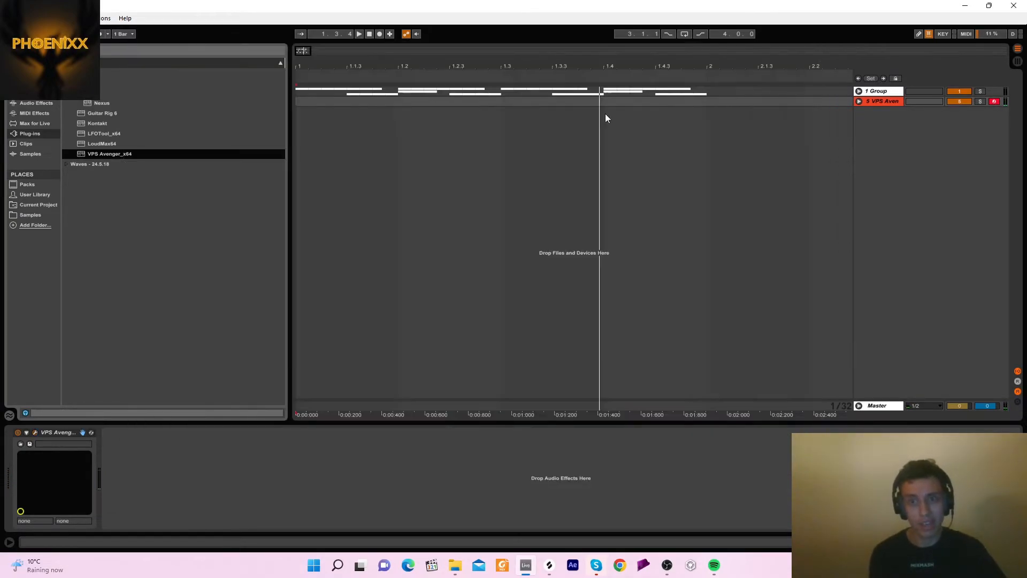
# Record an empty MIDI clip on the Avenger track from the start and extend it to one bar
pyautogui.click(369, 34)
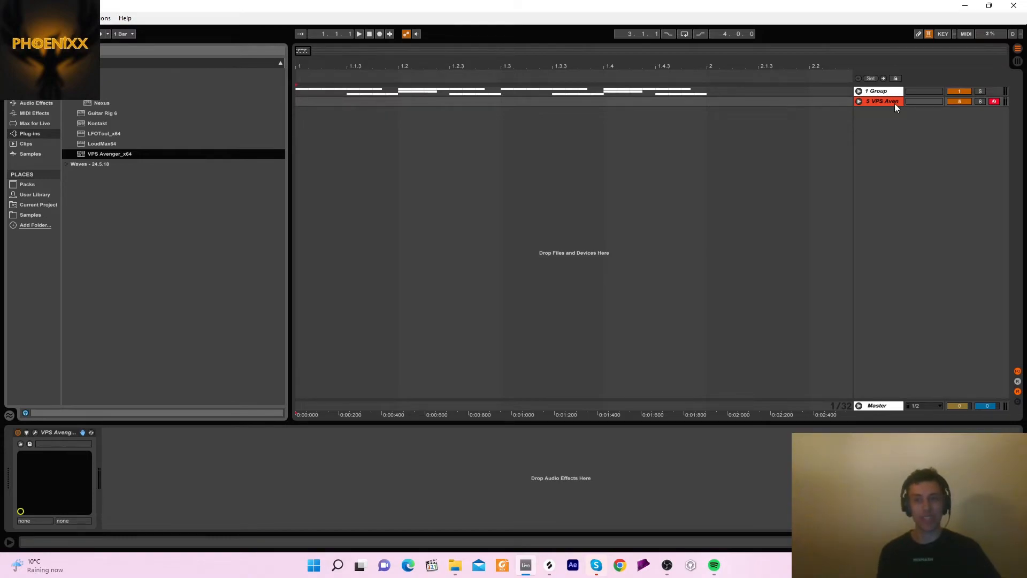
pyautogui.click(993, 101)
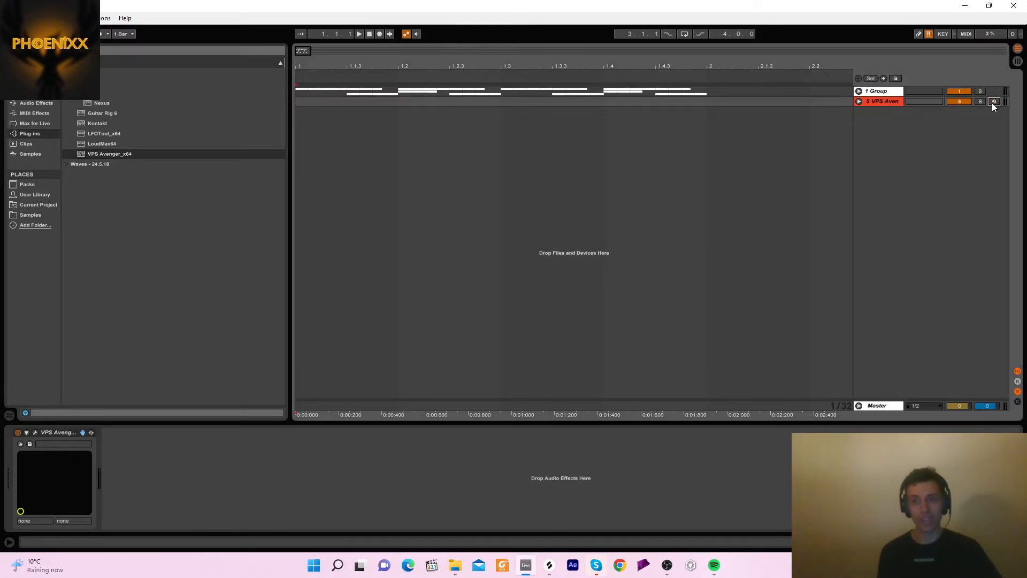
pyautogui.click(379, 35)
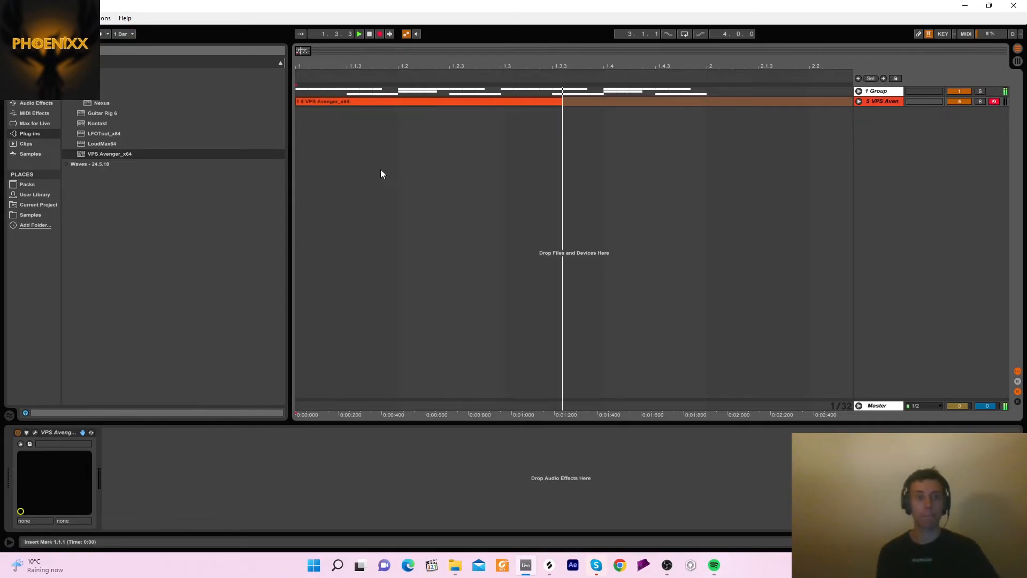
pyautogui.moveTo(586, 102); pyautogui.dragTo(705, 103)
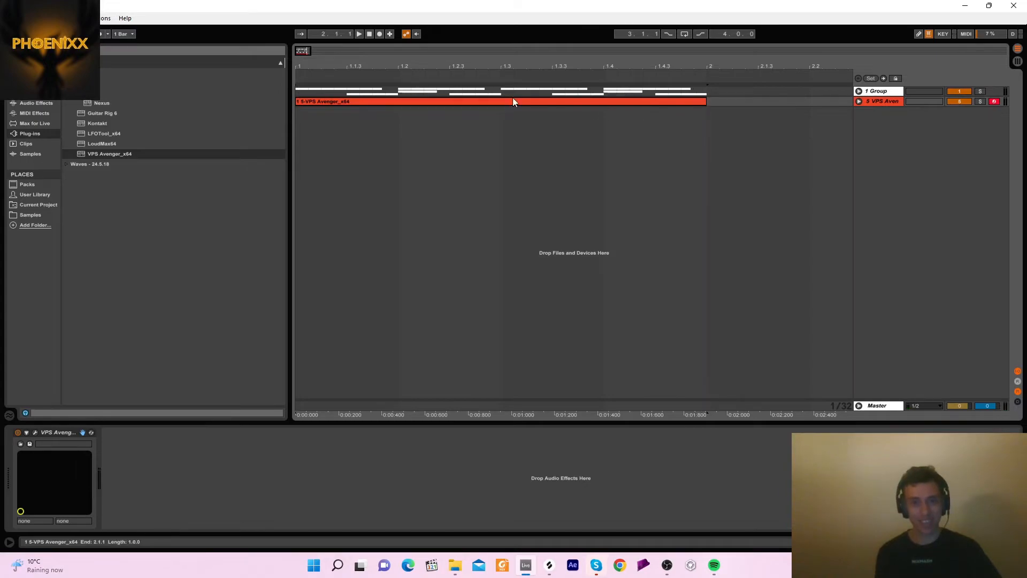
# Open the Avenger clip's notes, draw an A2 note from 1.1.1 to 1.1.3 and play it back
pyautogui.doubleClick(478, 101)
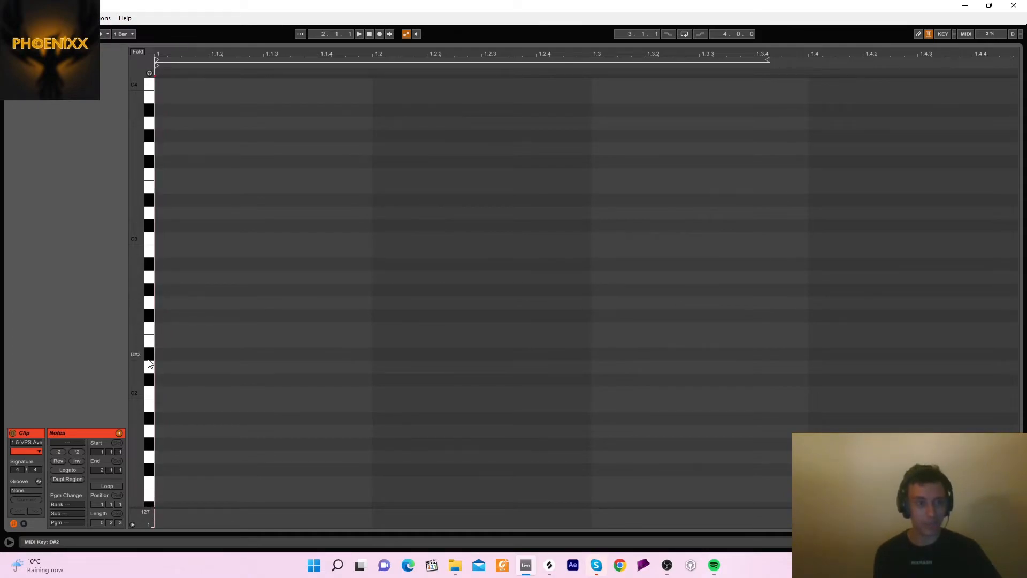
pyautogui.click(162, 277)
pyautogui.moveTo(165, 277); pyautogui.dragTo(264, 281)
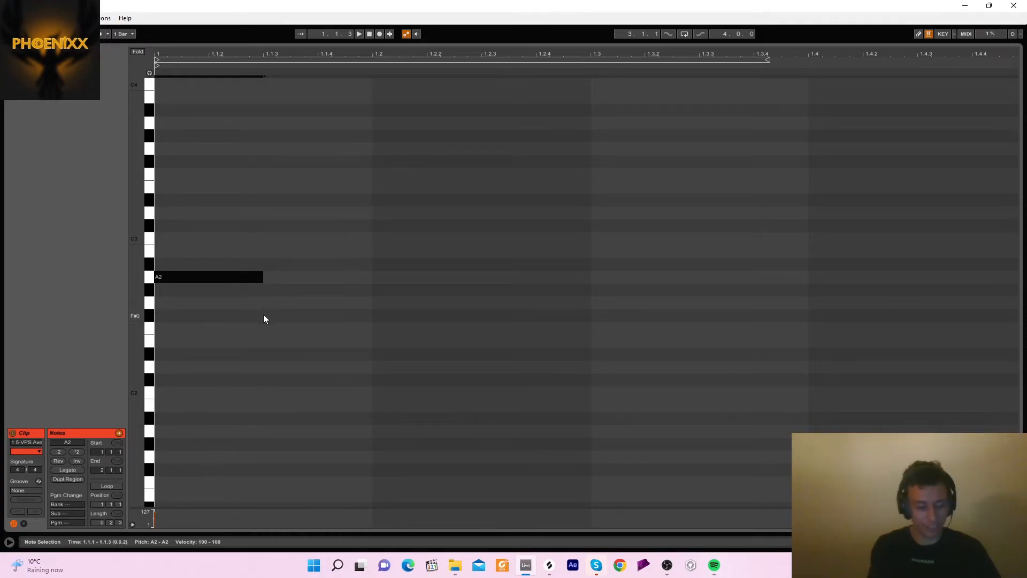
pyautogui.press('space')
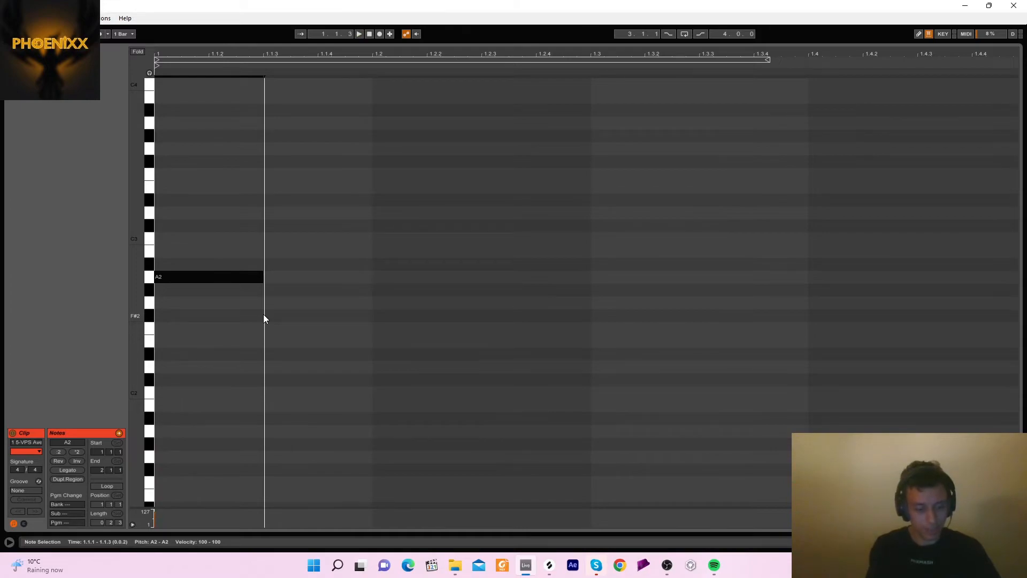
# Duplicate the A2 note, move the copy to the second beat at 1.2.1 and play the pattern
pyautogui.hotkey('ctrl', 'd')
pyautogui.press('Right')
pyautogui.press('Right')
pyautogui.press('Right')
pyautogui.press('Right')
pyautogui.press('Right')
pyautogui.press('Right')
pyautogui.press('Right')
pyautogui.press('Right')
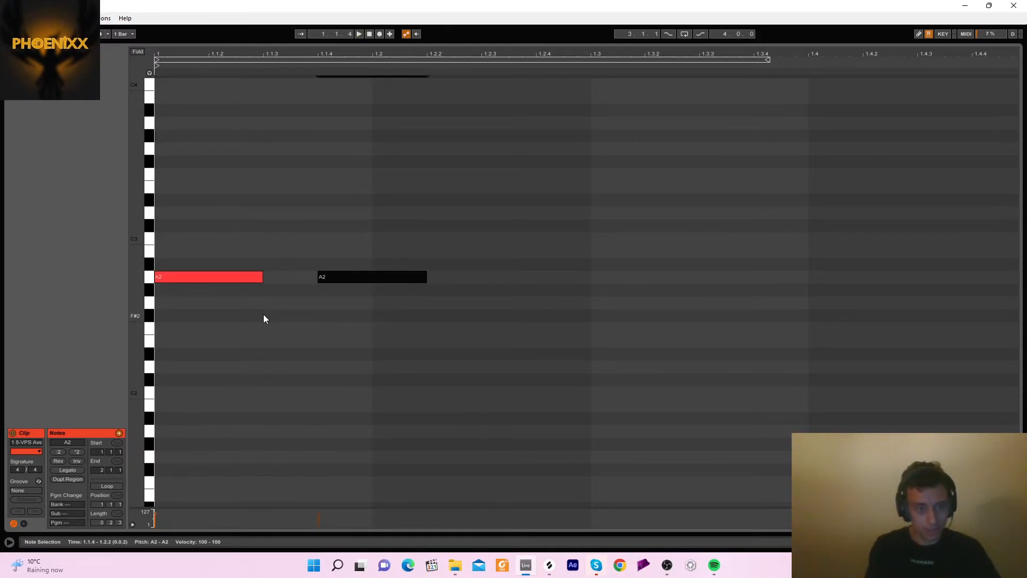
pyautogui.press('space')
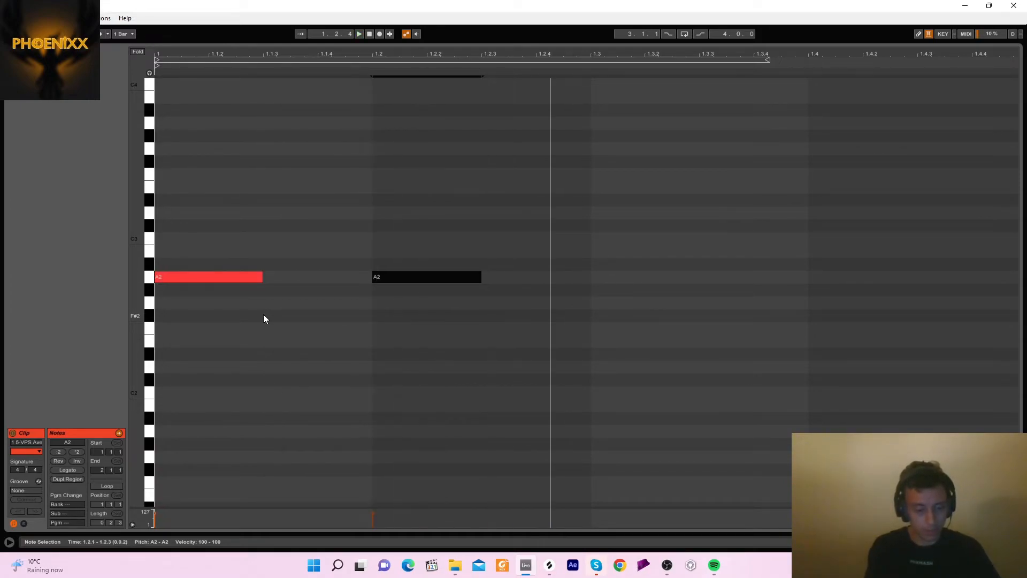
# Continue the bassline with an A2 copy at 1.2.3 and sixteenth-long A2 notes at 1.3.1, 1.3.3 and 1.4.1, and play it
pyautogui.hotkey('ctrl', 'd')
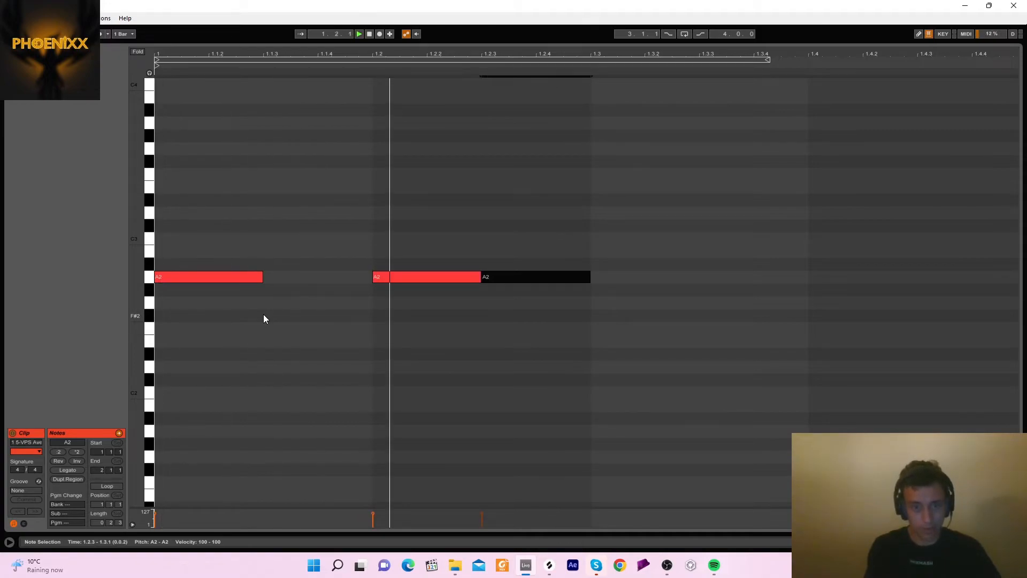
pyautogui.hotkey('ctrl', 'd')
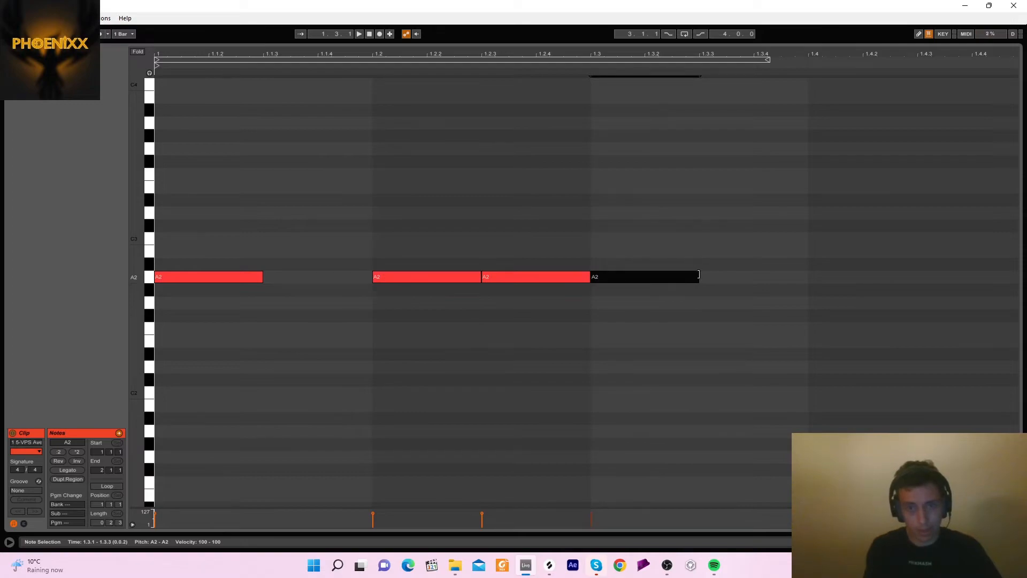
pyautogui.moveTo(698, 275); pyautogui.dragTo(646, 278)
pyautogui.hotkey('ctrl', 'd')
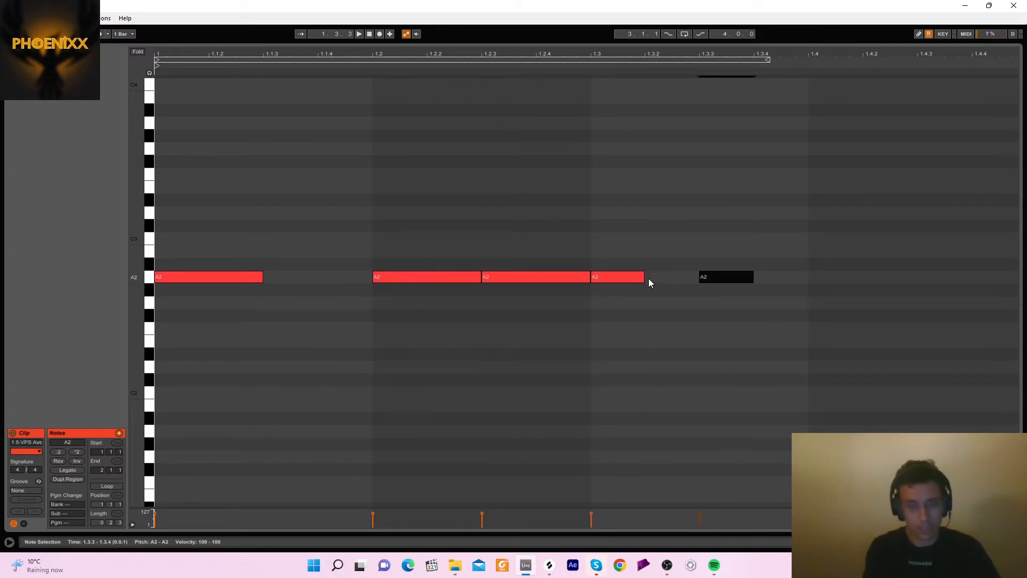
pyautogui.hotkey('ctrl', 'd')
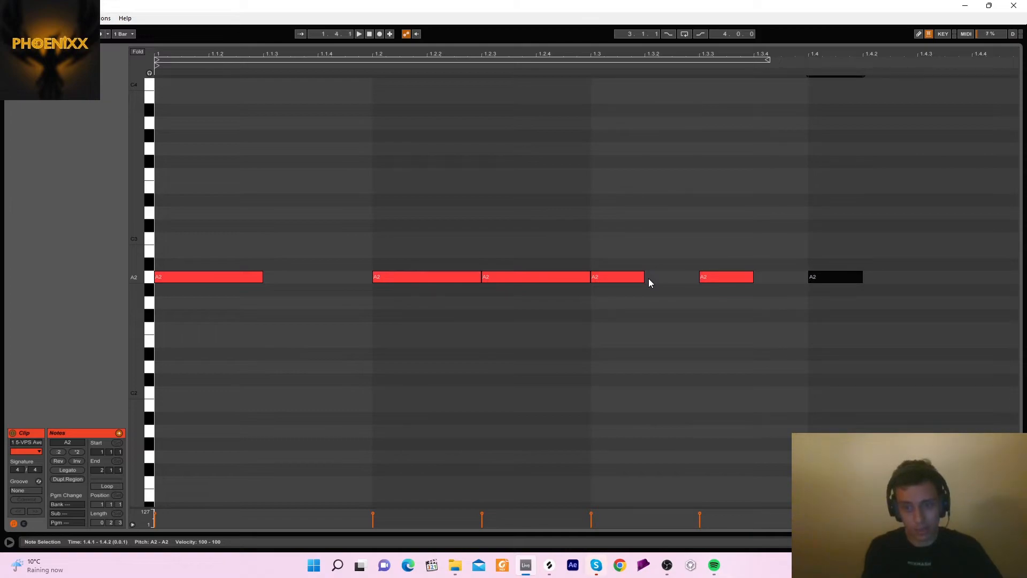
pyautogui.press('space')
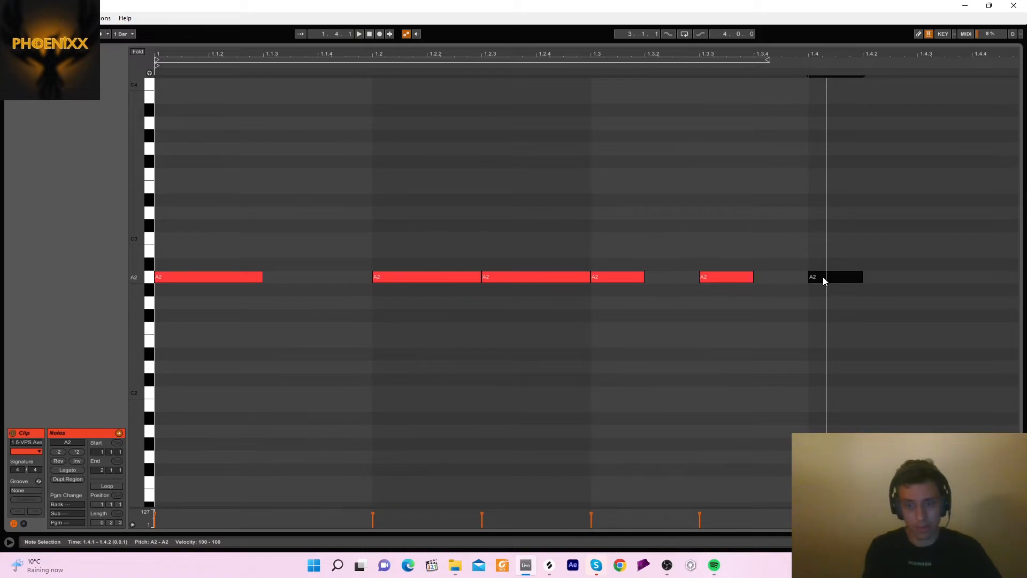
# Add a final note at 1.4.3, raise it to A#2, extend it to the end of the bar and play the result
pyautogui.hotkey('ctrl', 'd')
pyautogui.press('Up')
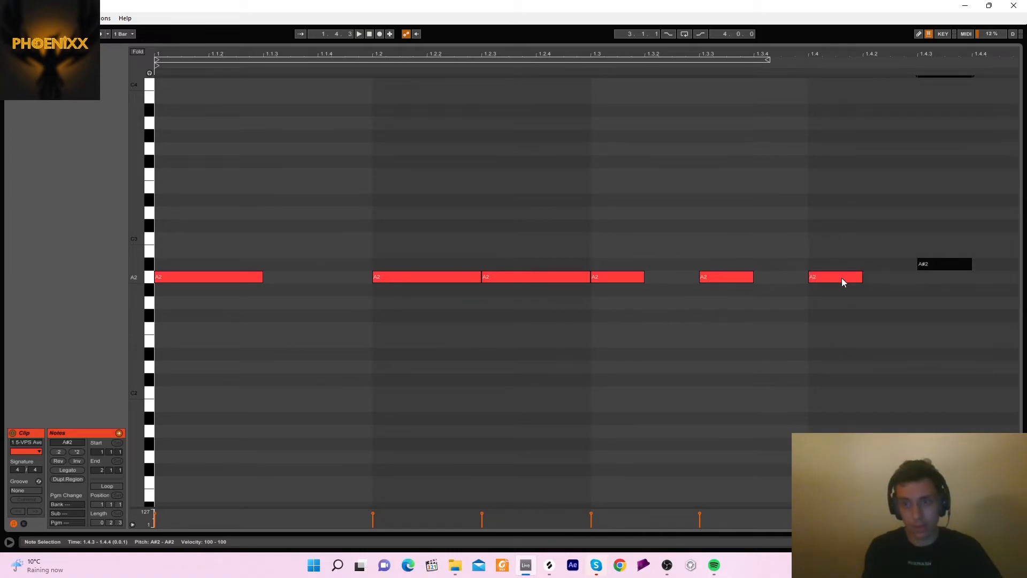
pyautogui.moveTo(972, 264); pyautogui.dragTo(1020, 262)
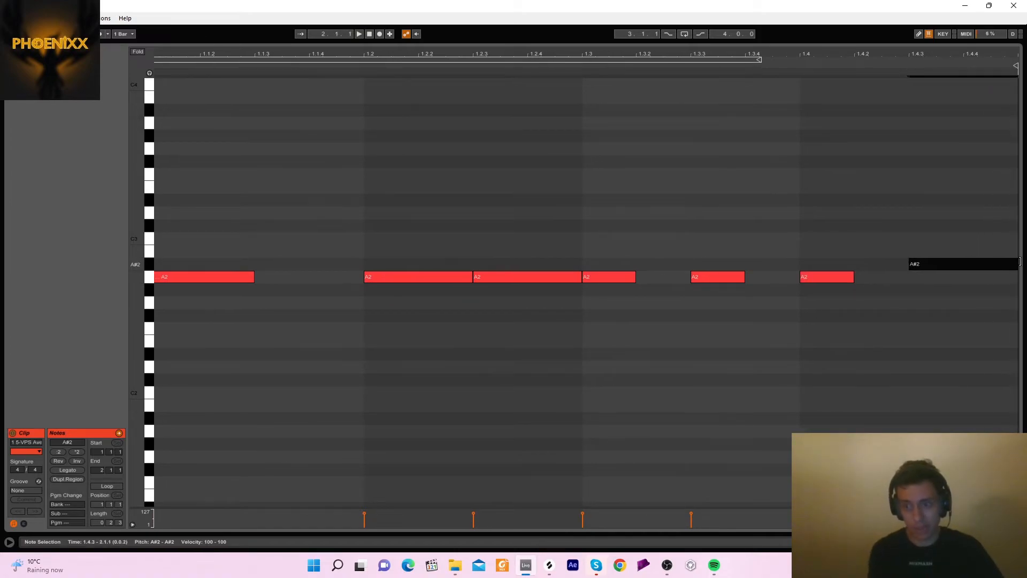
pyautogui.press('space')
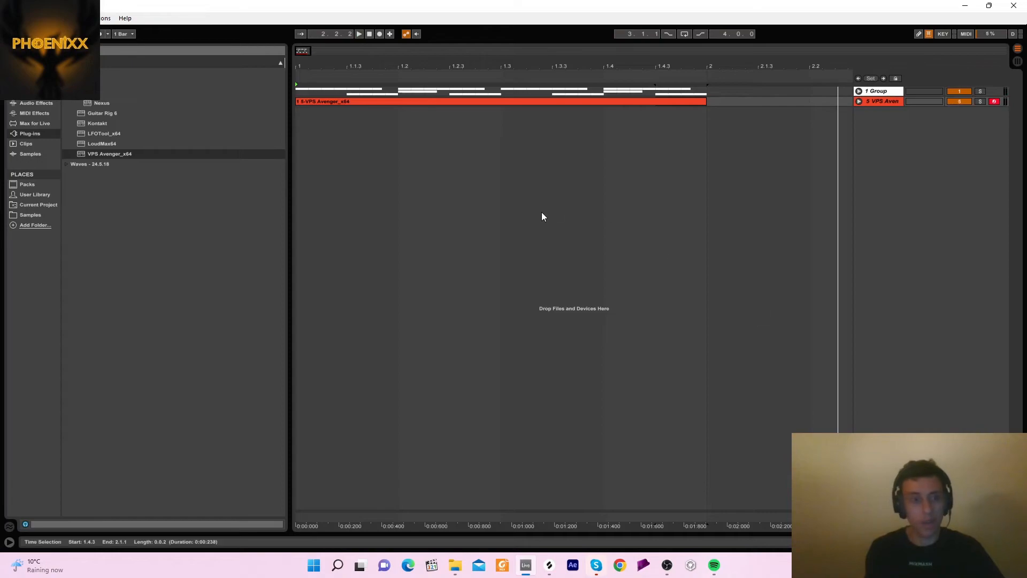
# Open the Avenger clip, select all the bassline notes and try transposing them down by semitones
pyautogui.doubleClick(589, 102)
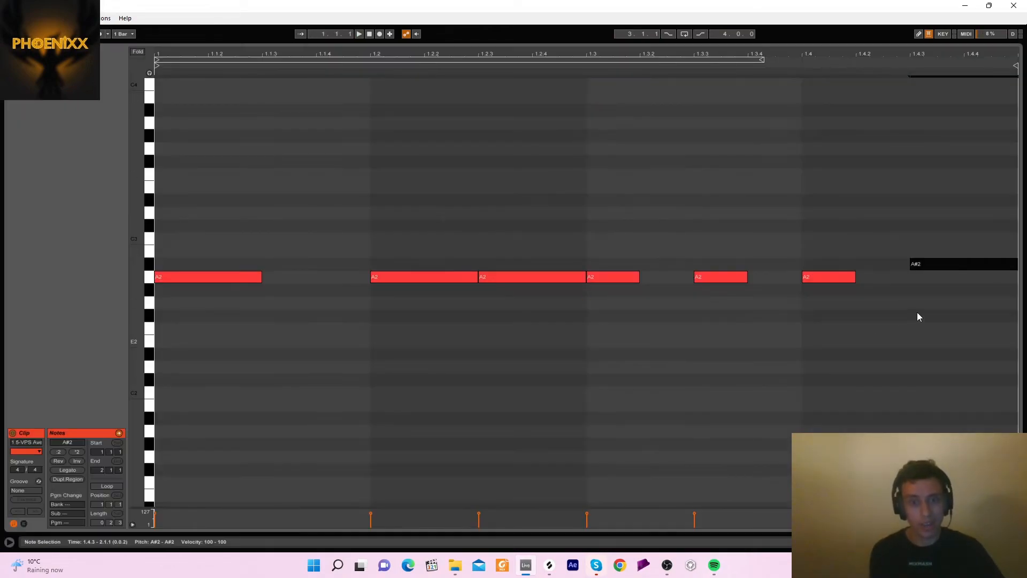
pyautogui.moveTo(999, 339); pyautogui.dragTo(221, 143)
pyautogui.press('Down')
pyautogui.press('Down')
pyautogui.press('Down')
pyautogui.press('Down')
pyautogui.press('Down')
pyautogui.press('Up')
pyautogui.press('Up')
pyautogui.press('Up')
pyautogui.press('Up')
pyautogui.press('Up')
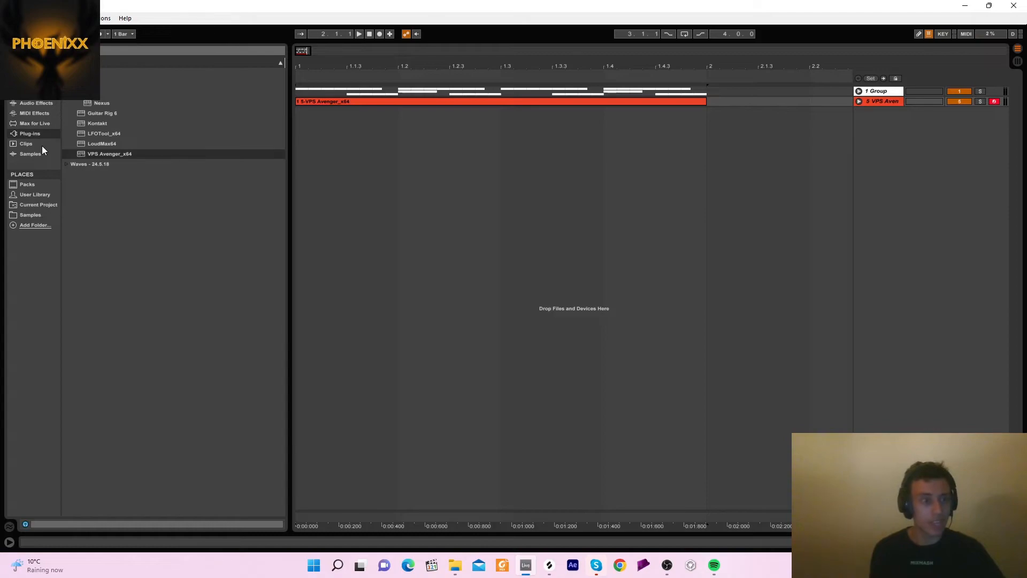
# Add the Pitch MIDI effect to the VPS Avenger track and set its pitch to -6 st
pyautogui.click(32, 115)
pyautogui.click(88, 113)
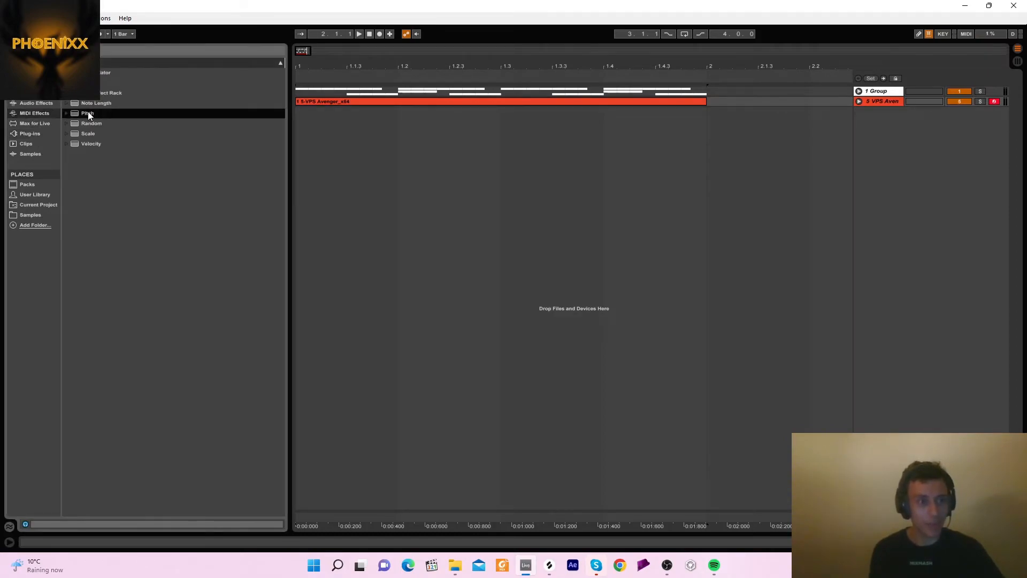
pyautogui.moveTo(316, 101); pyautogui.dragTo(315, 101)
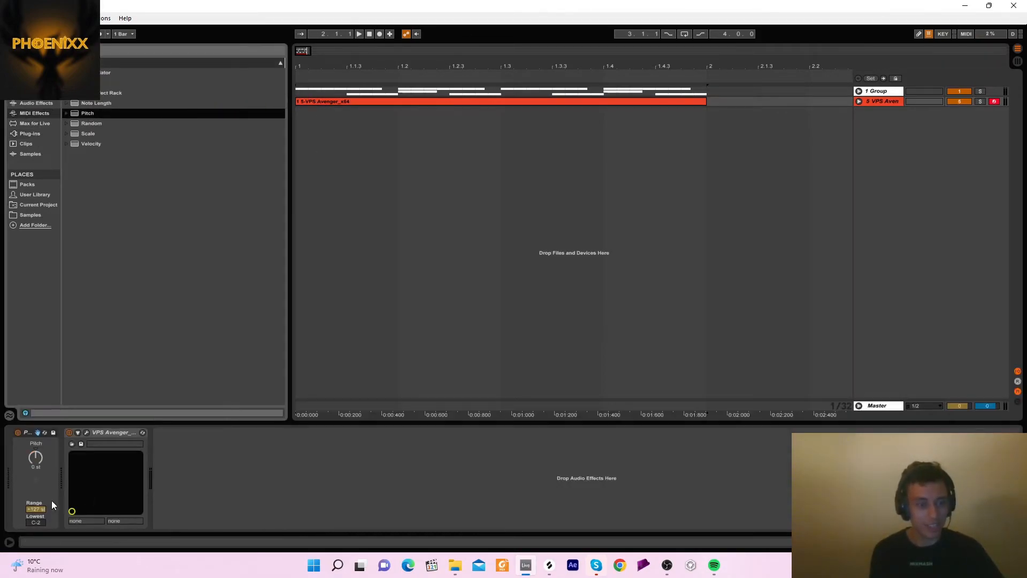
pyautogui.click(37, 467)
pyautogui.press('Down')
pyautogui.press('Down')
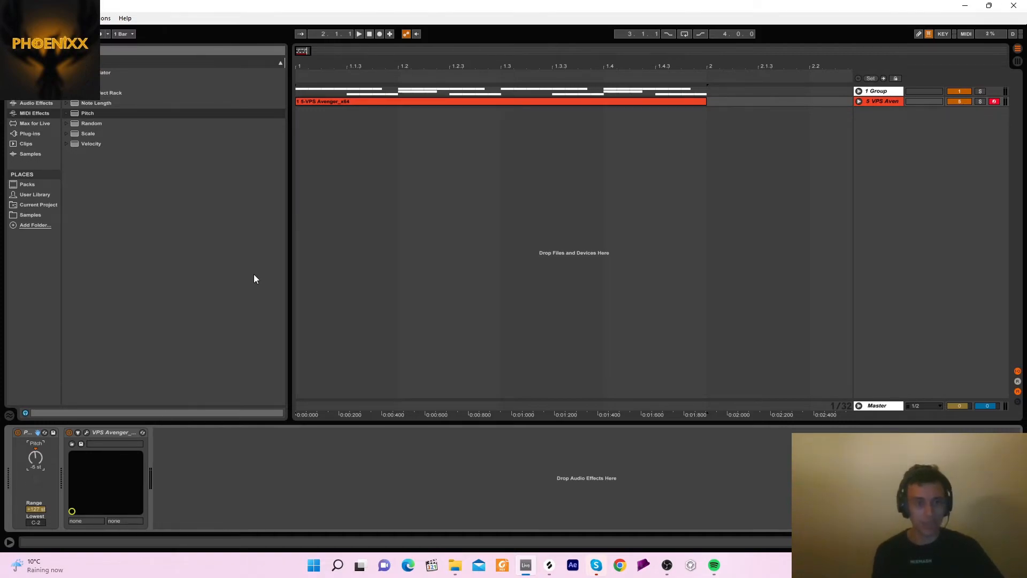
# Reopen the Avenger clip's notes and try transposing the whole bassline down to E2 with F2 as the last note
pyautogui.doubleClick(335, 103)
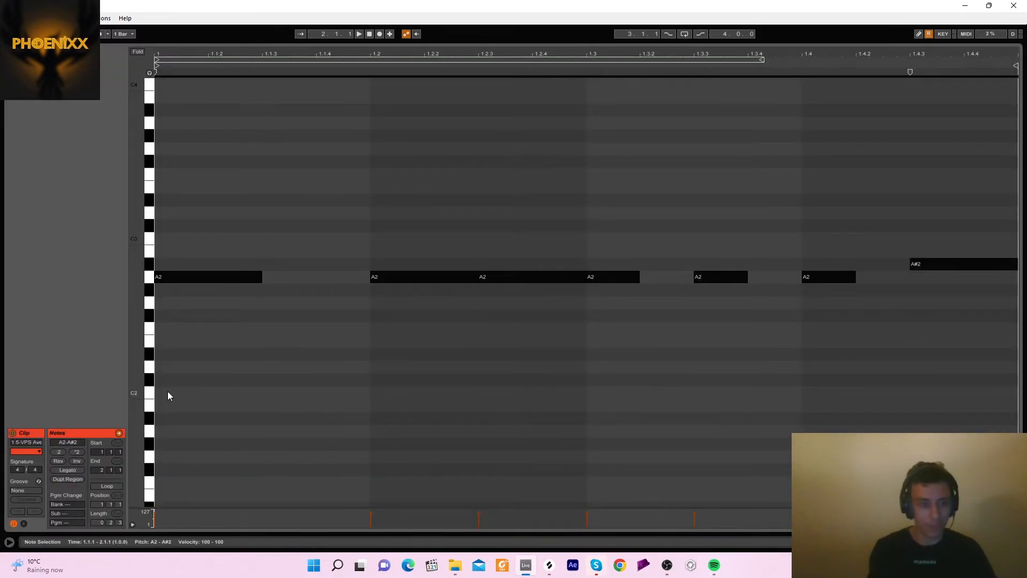
pyautogui.press('Down')
pyautogui.press('Down')
pyautogui.press('Down')
pyautogui.press('Down')
pyautogui.press('Down')
pyautogui.press('Down')
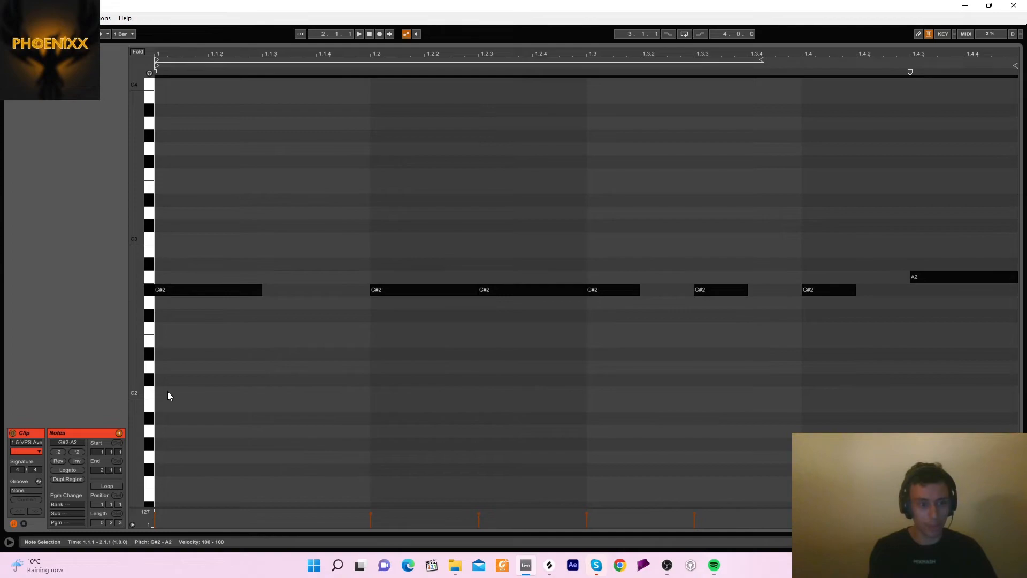
pyautogui.press('Up')
pyautogui.press('Up')
pyautogui.press('Up')
pyautogui.press('Up')
pyautogui.press('Up')
pyautogui.press('Up')
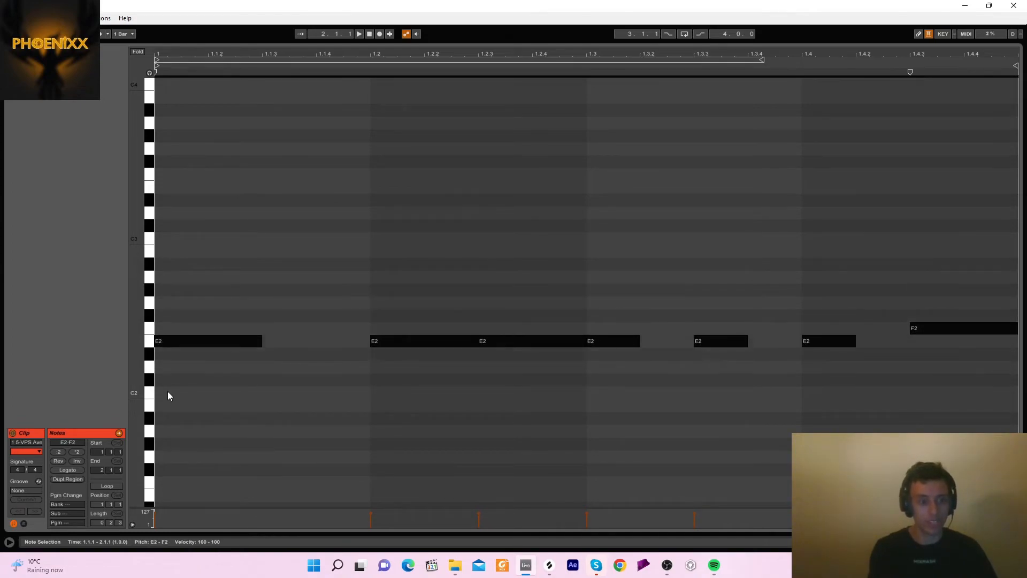
pyautogui.doubleClick(163, 355)
pyautogui.doubleClick(164, 355)
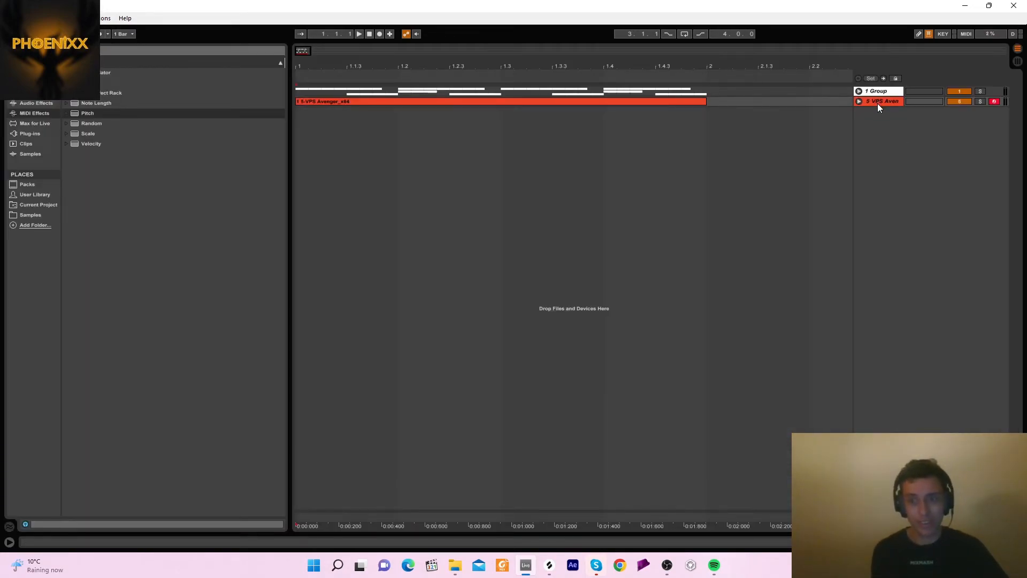
# Play the bassline with the drums, set the Avenger track's Pitch effect to -4 st and play it again
pyautogui.doubleClick(879, 104)
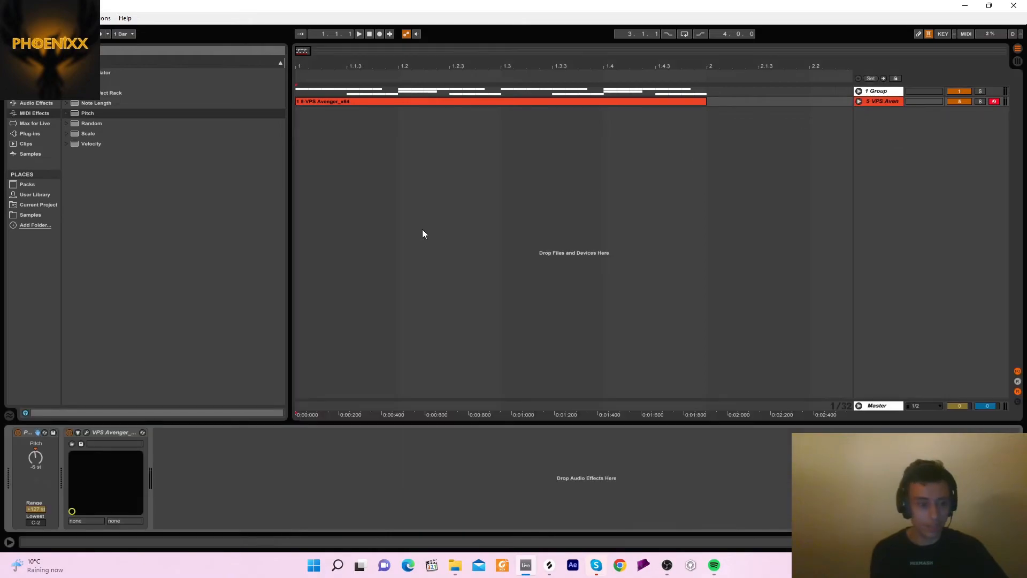
pyautogui.click(369, 35)
pyautogui.press('space')
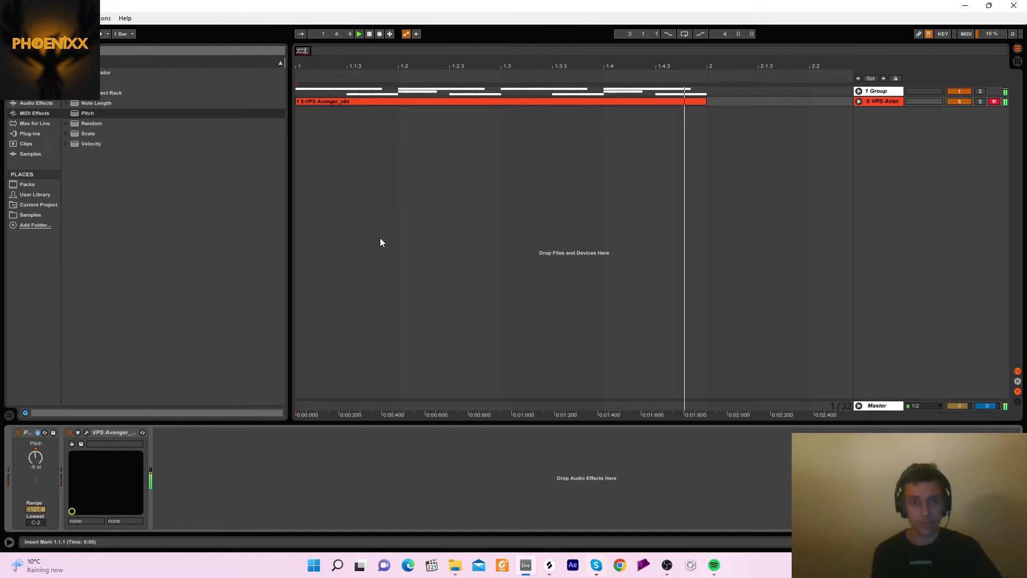
pyautogui.click(34, 461)
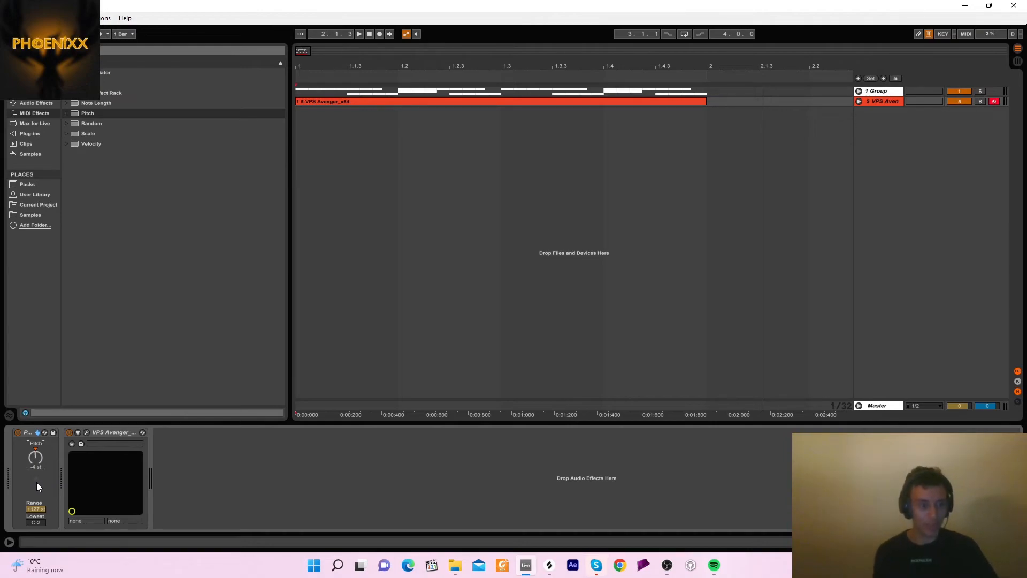
pyautogui.press('space')
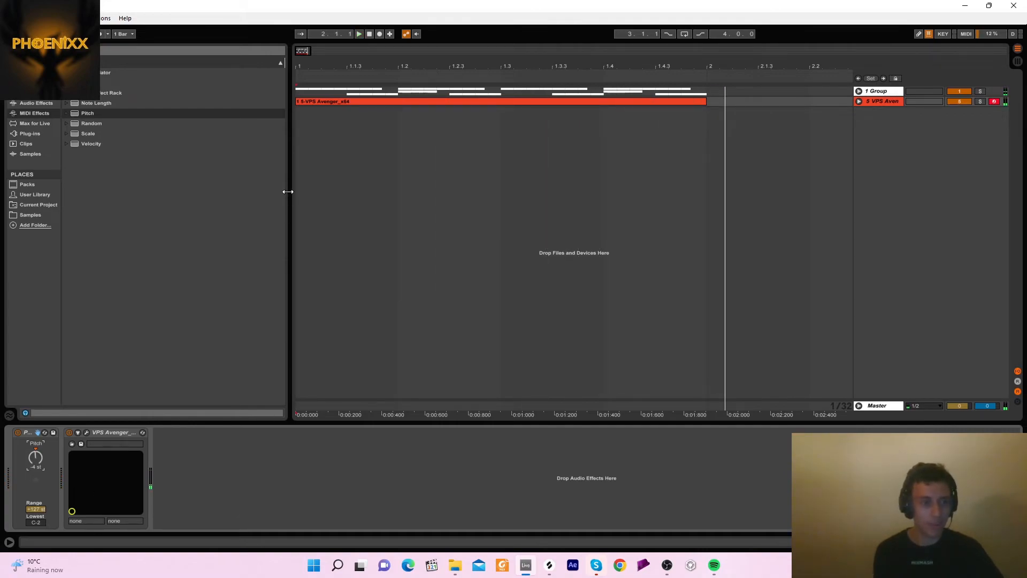
pyautogui.click(370, 34)
pyautogui.moveTo(306, 67); pyautogui.dragTo(306, 45)
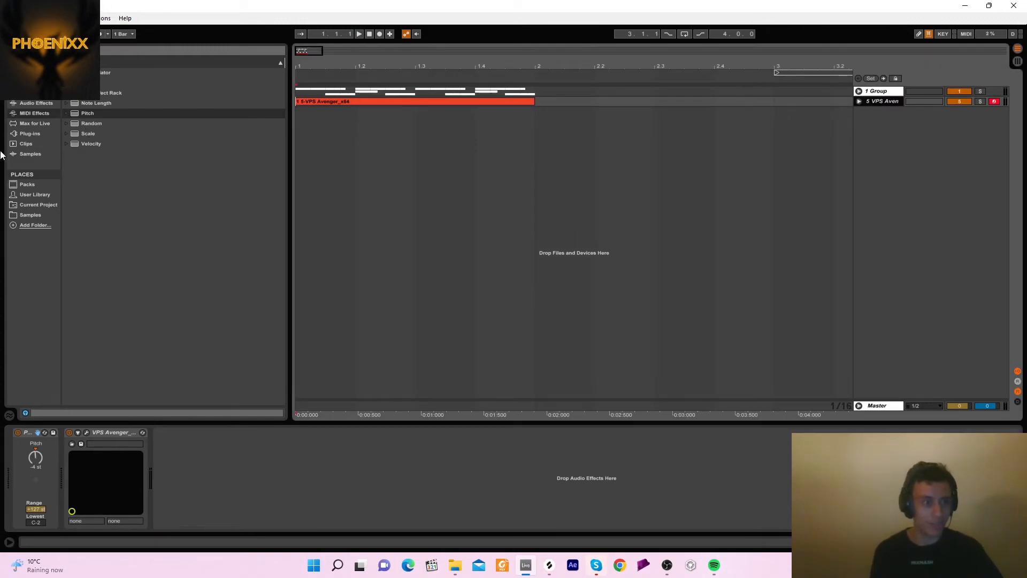
# Add LFOTool to the VPS Avenger track and shape its curve from zero at the start to full level at the midpoint
pyautogui.click(24, 133)
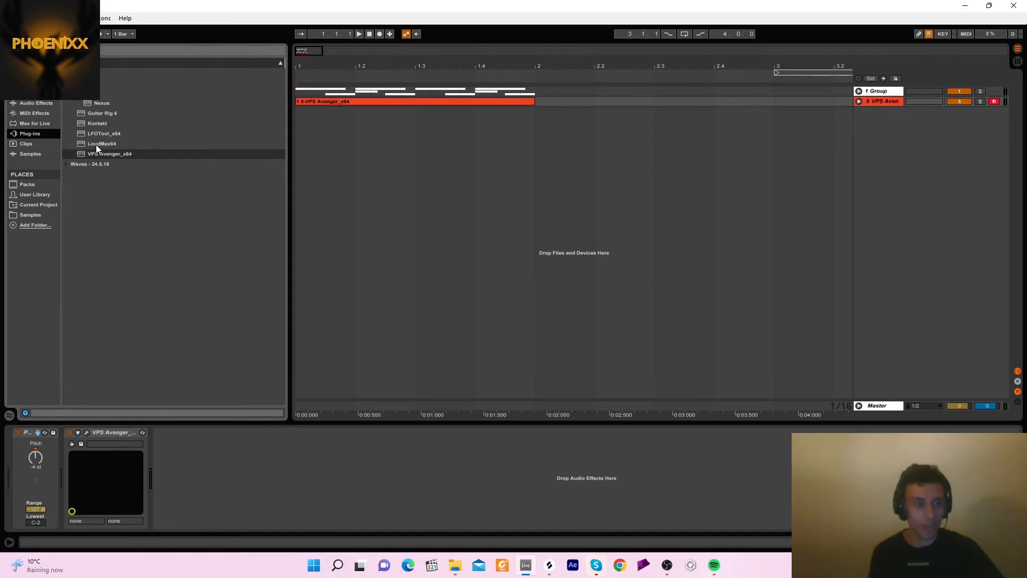
pyautogui.moveTo(95, 134); pyautogui.dragTo(307, 103)
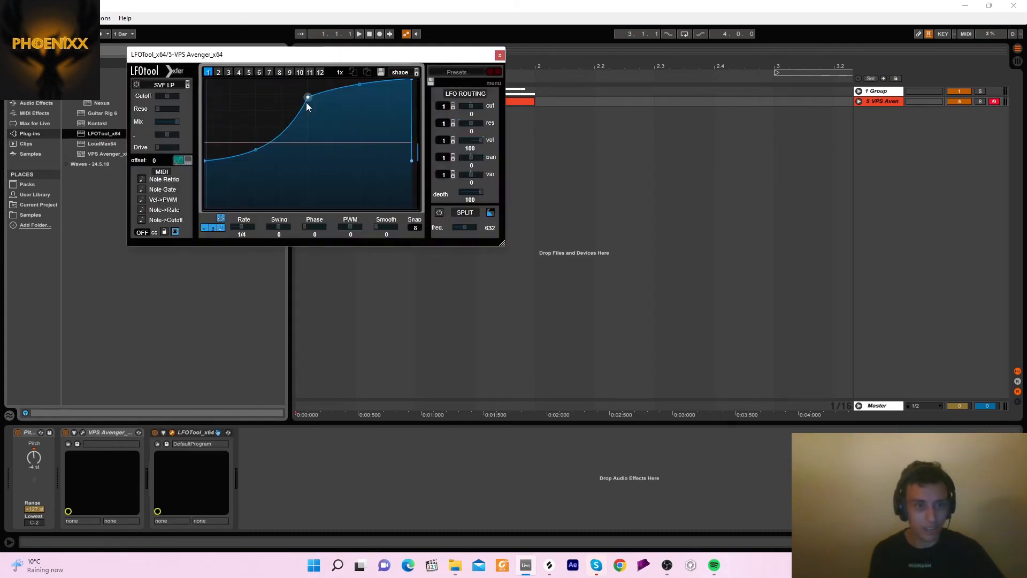
pyautogui.moveTo(206, 163); pyautogui.dragTo(205, 206)
pyautogui.moveTo(308, 98); pyautogui.dragTo(309, 78)
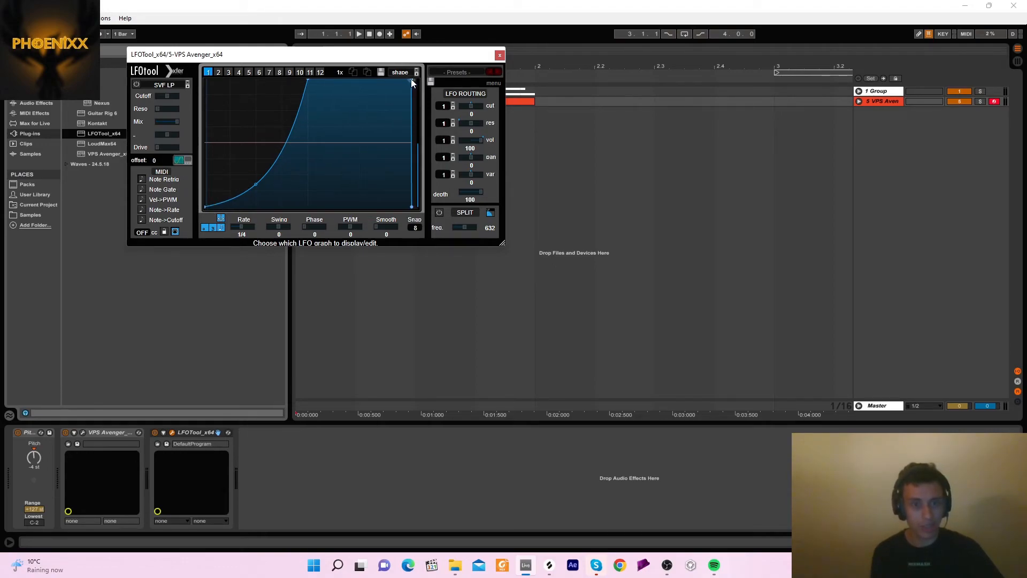
pyautogui.click(500, 55)
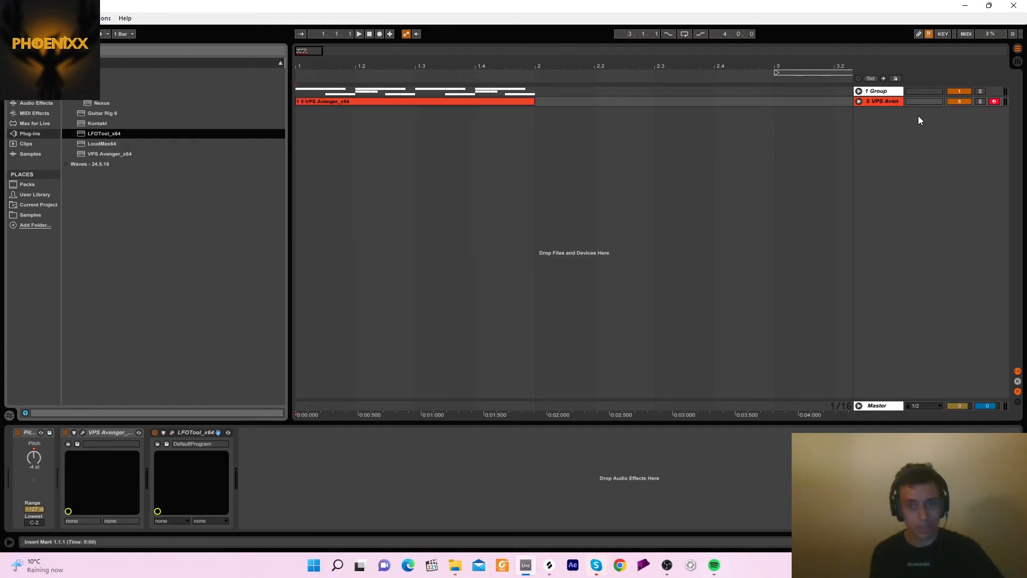
# Solo the VPS Avenger track and compare the bassline with LFOTool switched off and on
pyautogui.click(981, 102)
pyautogui.click(462, 102)
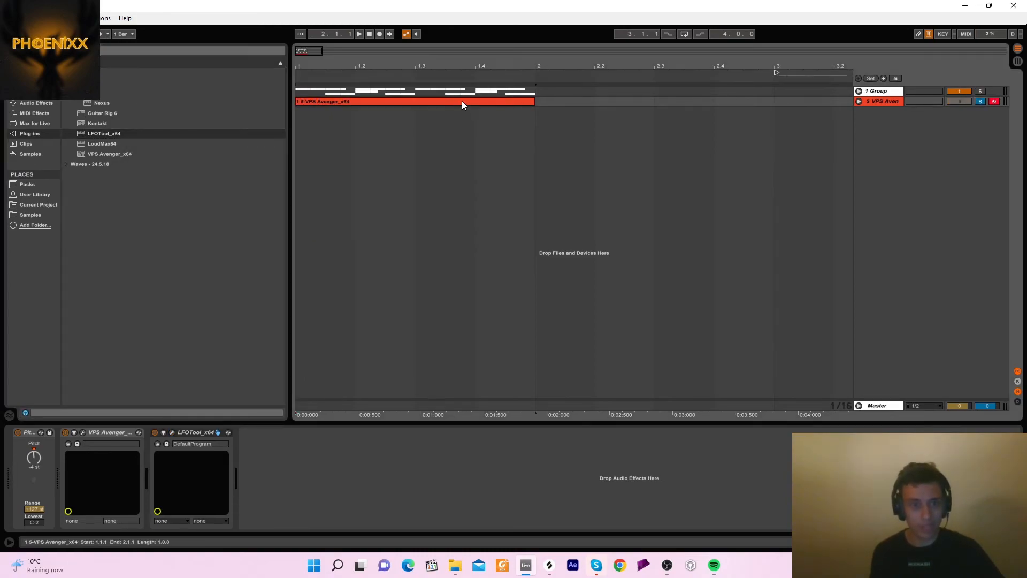
pyautogui.press('space')
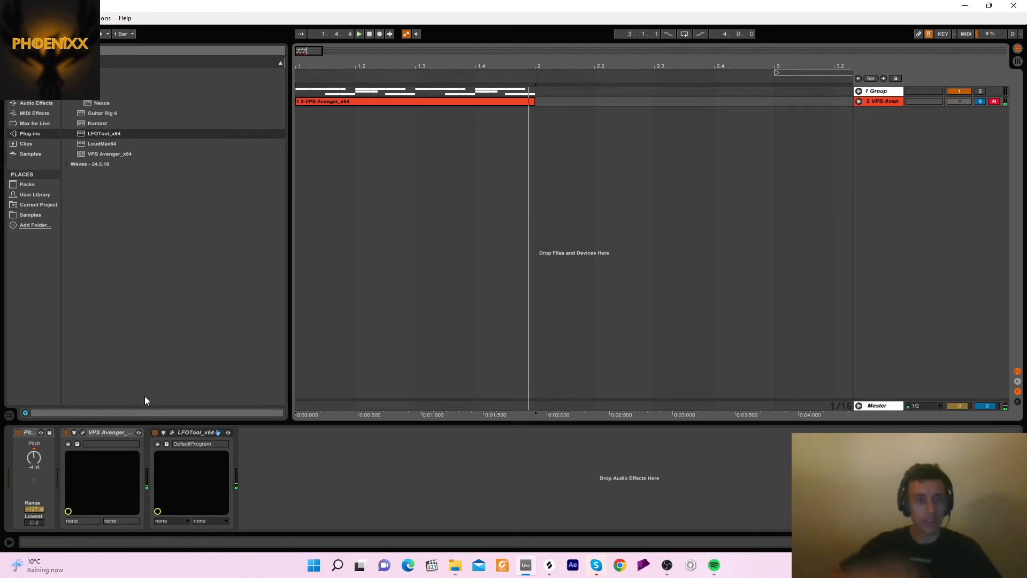
pyautogui.click(155, 433)
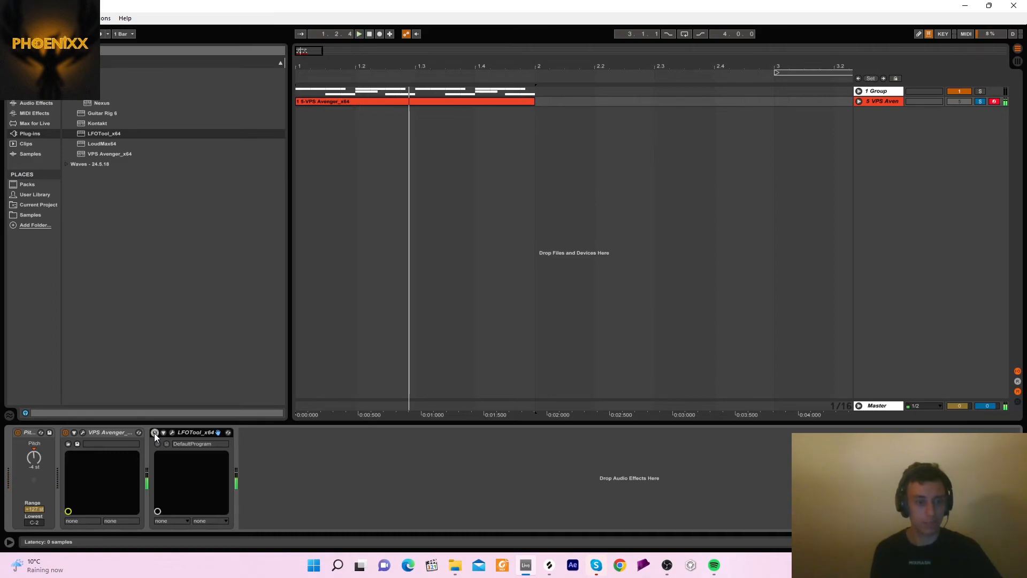
pyautogui.click(155, 433)
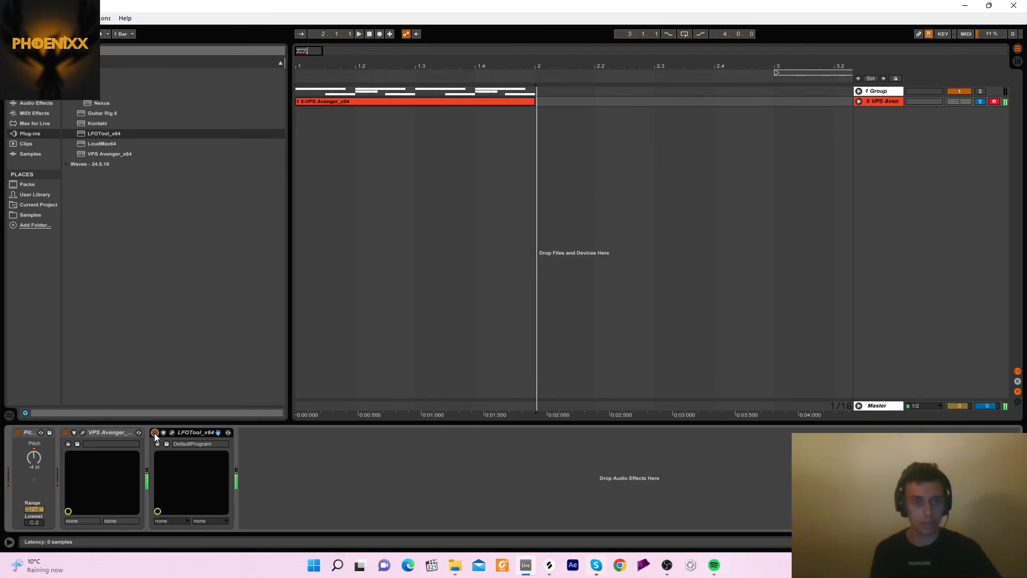
pyautogui.click(370, 34)
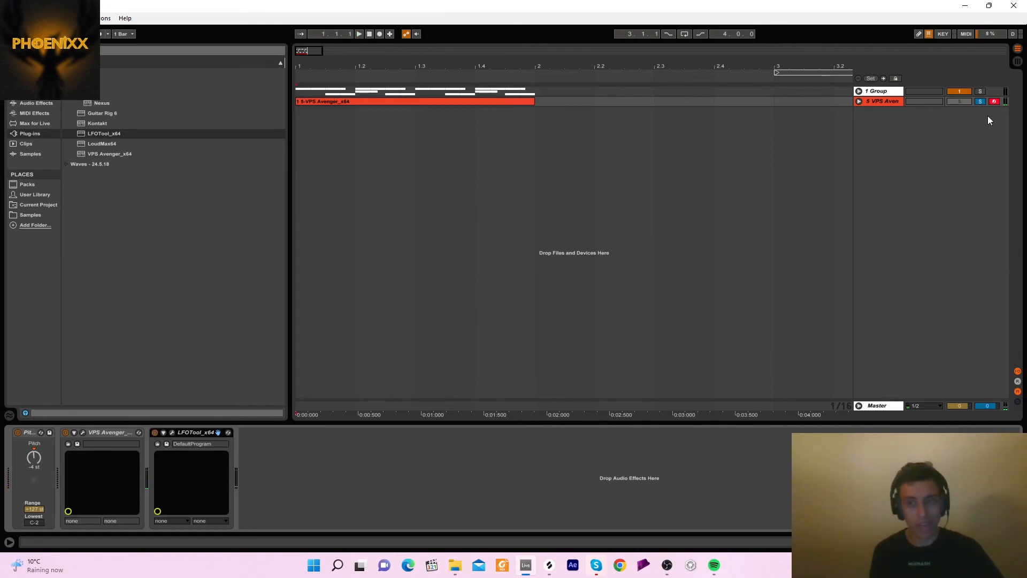
# Take the VPS Avenger track out of solo and play the ducked bassline together with the drum group
pyautogui.press('space')
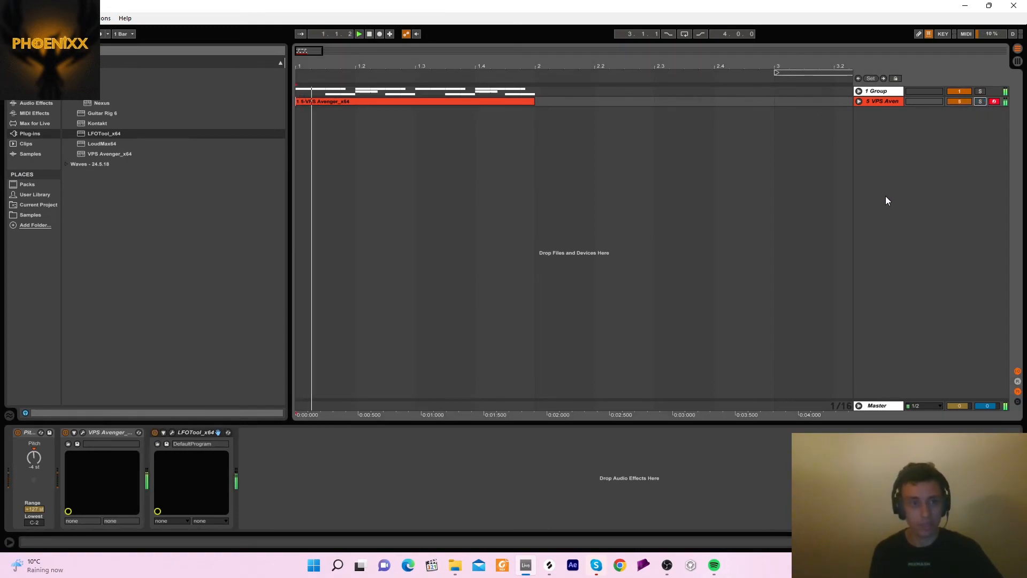
pyautogui.press('space')
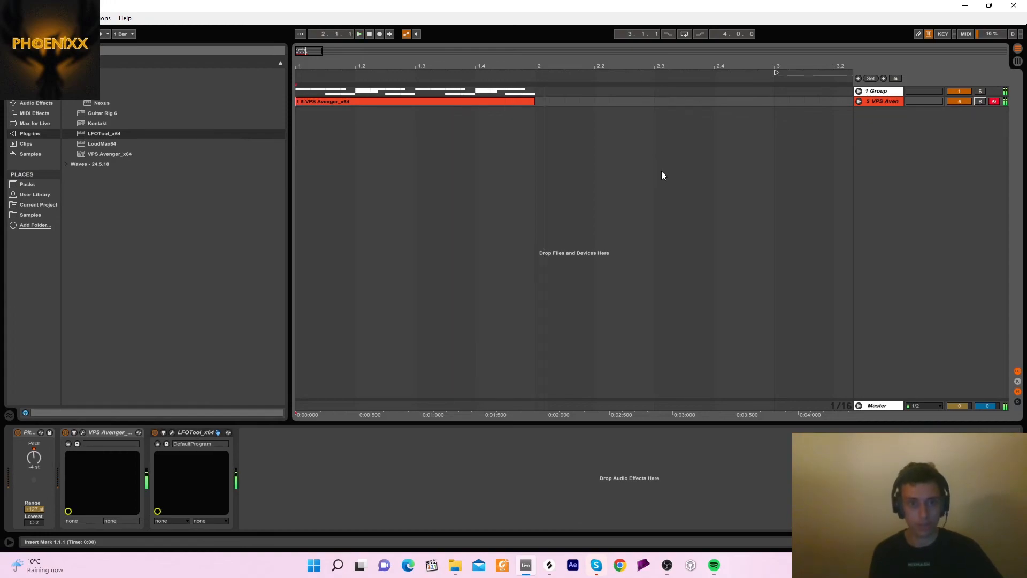
pyautogui.moveTo(517, 61); pyautogui.dragTo(517, 35)
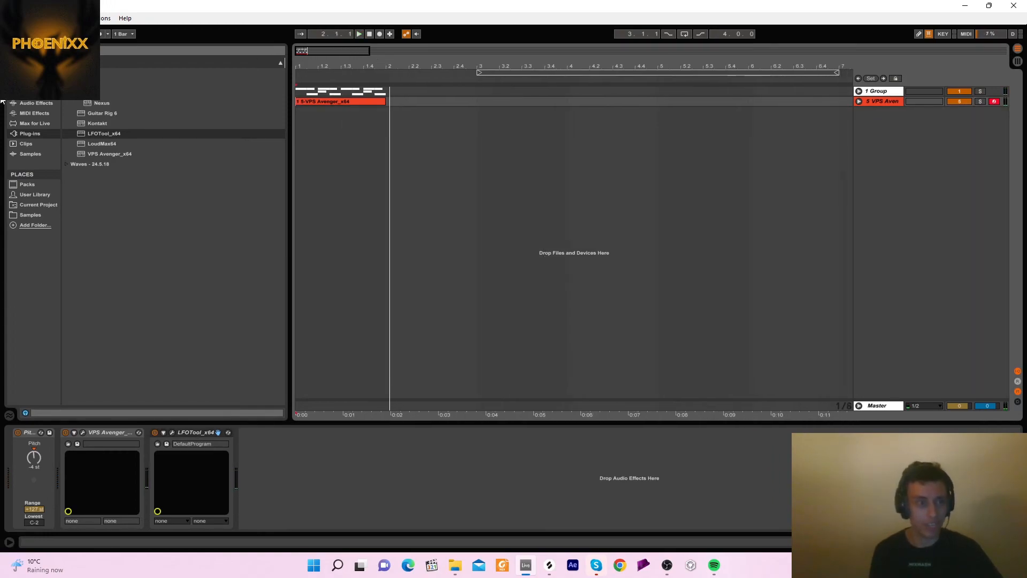
# Add EQ Eight to the VPS Avenger track and make band 1 a low cut at 36.9 Hz
pyautogui.click(33, 102)
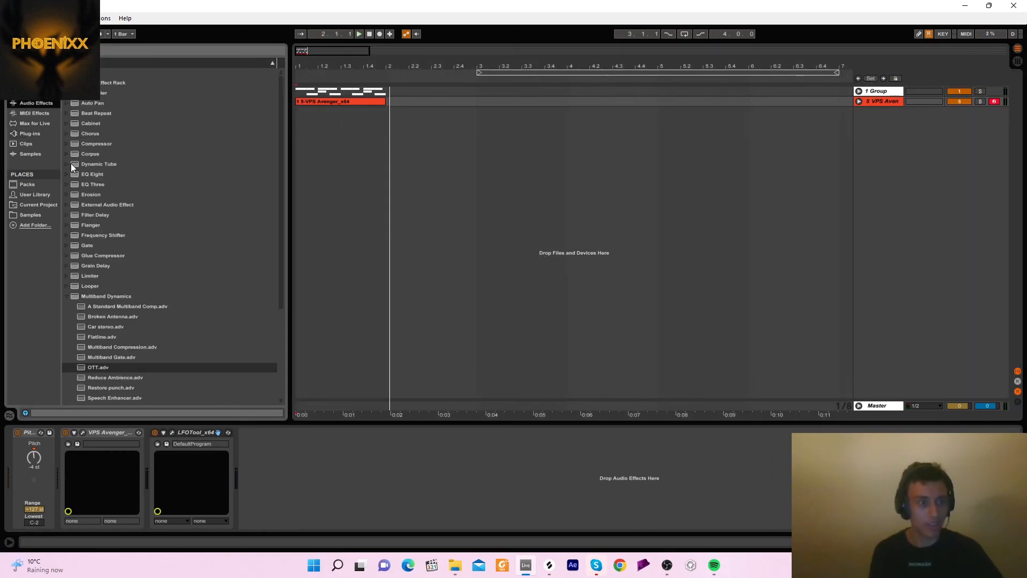
pyautogui.moveTo(81, 172); pyautogui.dragTo(316, 101)
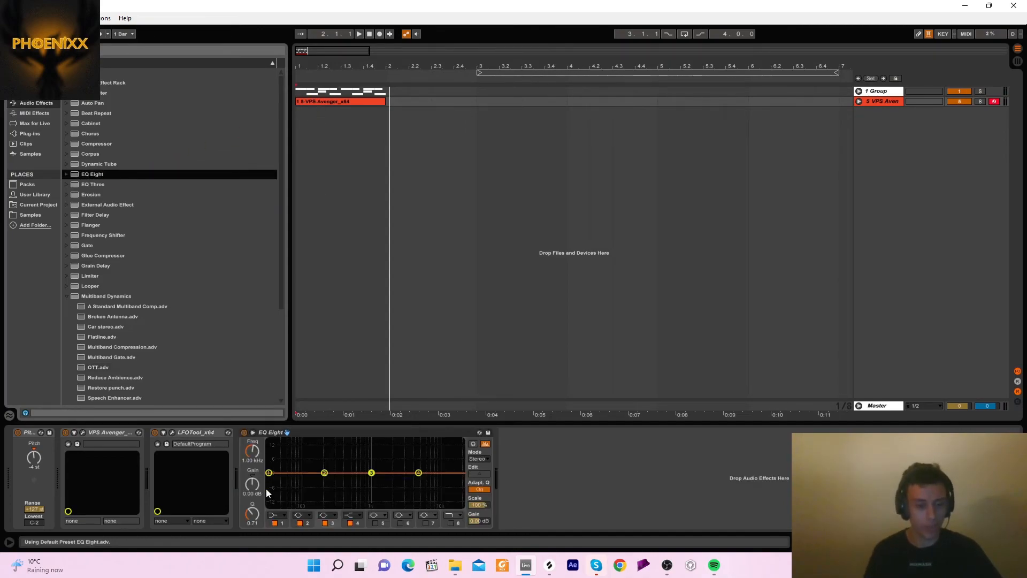
pyautogui.click(277, 515)
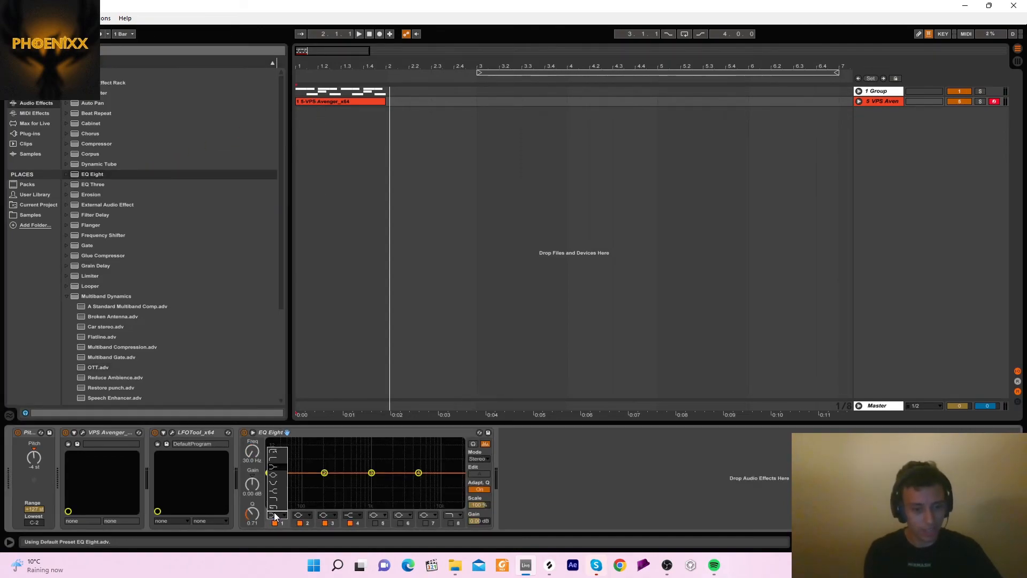
pyautogui.click(269, 453)
pyautogui.press('Up')
pyautogui.press('Up')
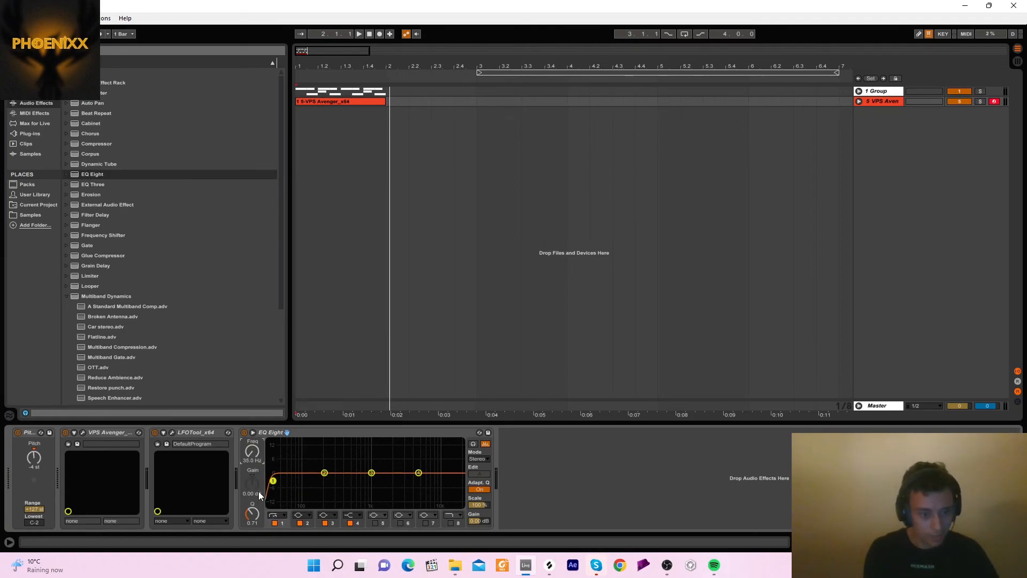
pyautogui.press('Up')
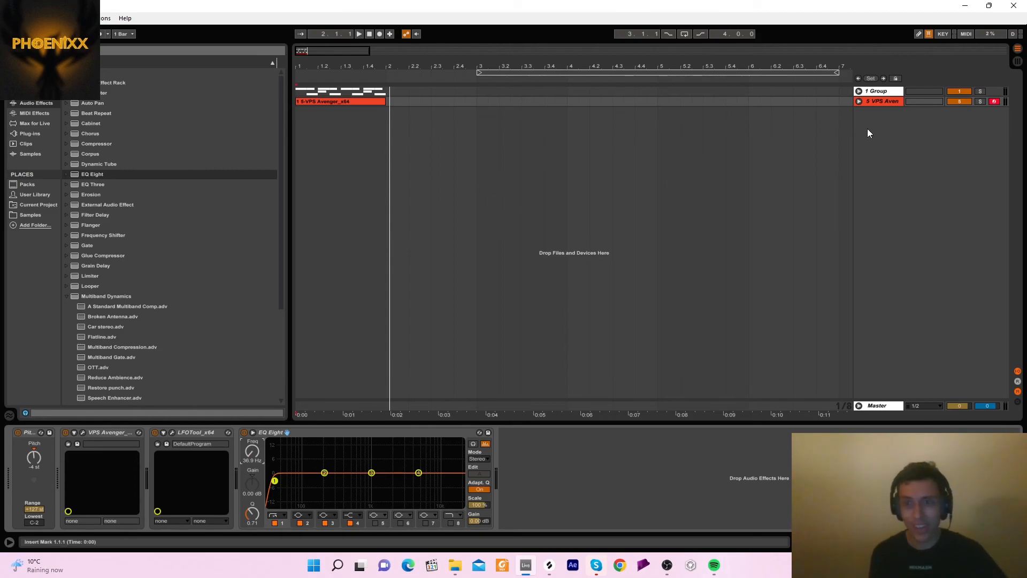
# Unfold the VPS Avenger track and play the bar from the start with the equalised bass
pyautogui.click(859, 101)
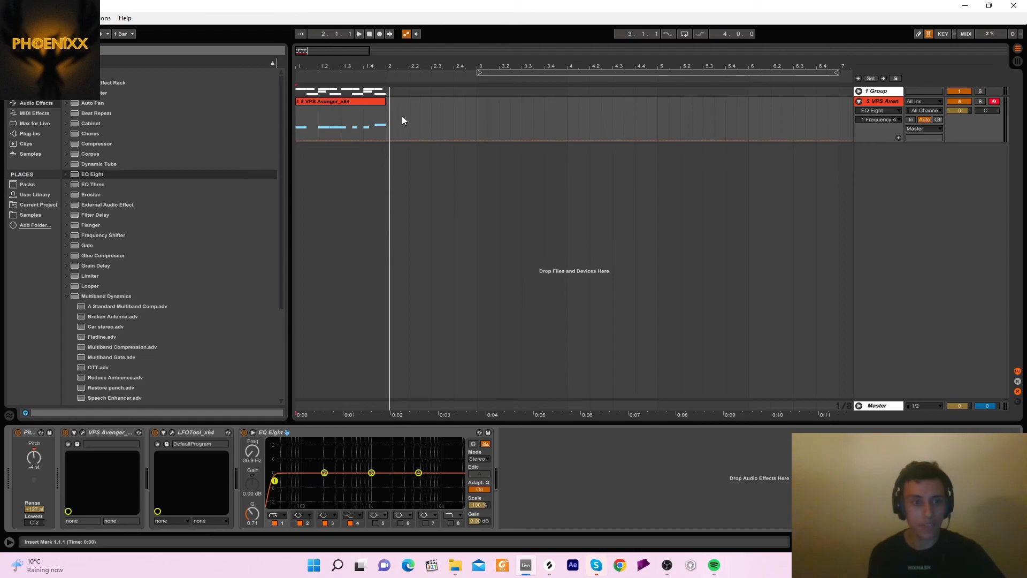
pyautogui.click(369, 34)
pyautogui.press('space')
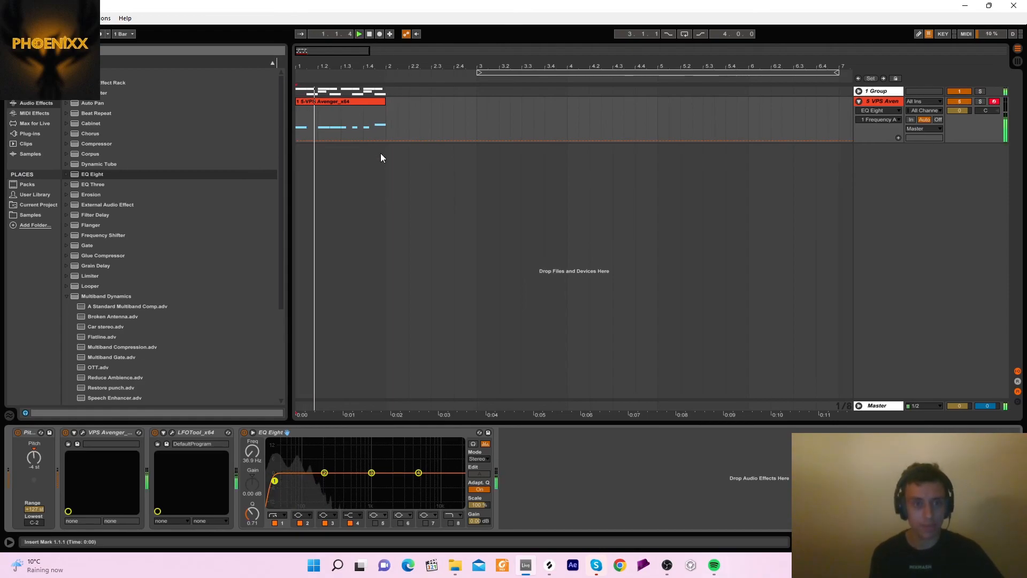
pyautogui.press('space')
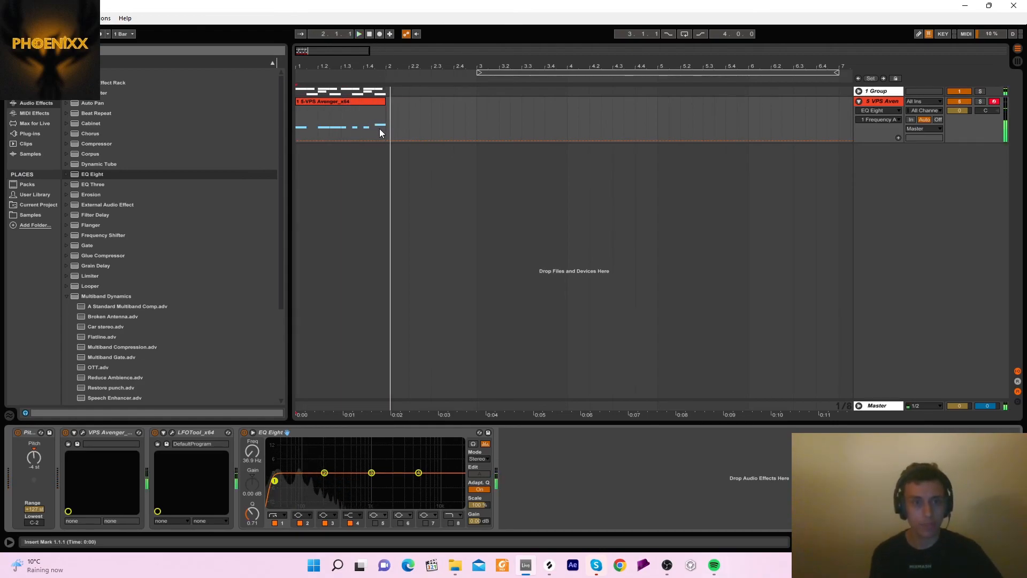
# Set the arrangement loop to start at 1.1.1 with a length of one bar, turn looping on and play it
pyautogui.click(544, 71)
pyautogui.moveTo(545, 72); pyautogui.dragTo(363, 72)
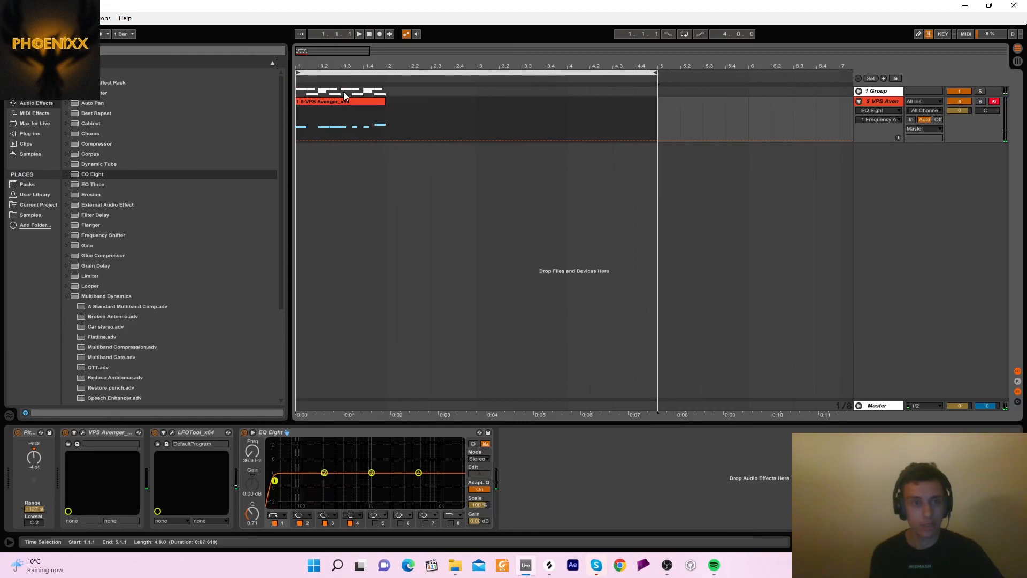
pyautogui.click(655, 73)
pyautogui.moveTo(655, 73); pyautogui.dragTo(386, 73)
pyautogui.click(685, 33)
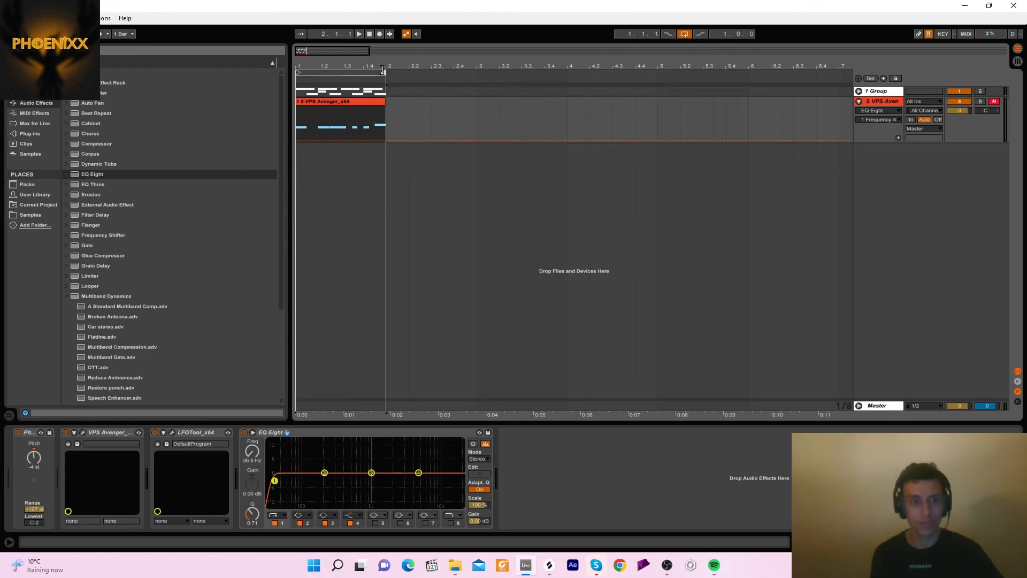
pyautogui.moveTo(383, 72)
pyautogui.mouseDown()
pyautogui.moveTo(487, 80)
pyautogui.moveTo(385, 81)
pyautogui.mouseUp()
pyautogui.click(370, 33)
pyautogui.press('space')
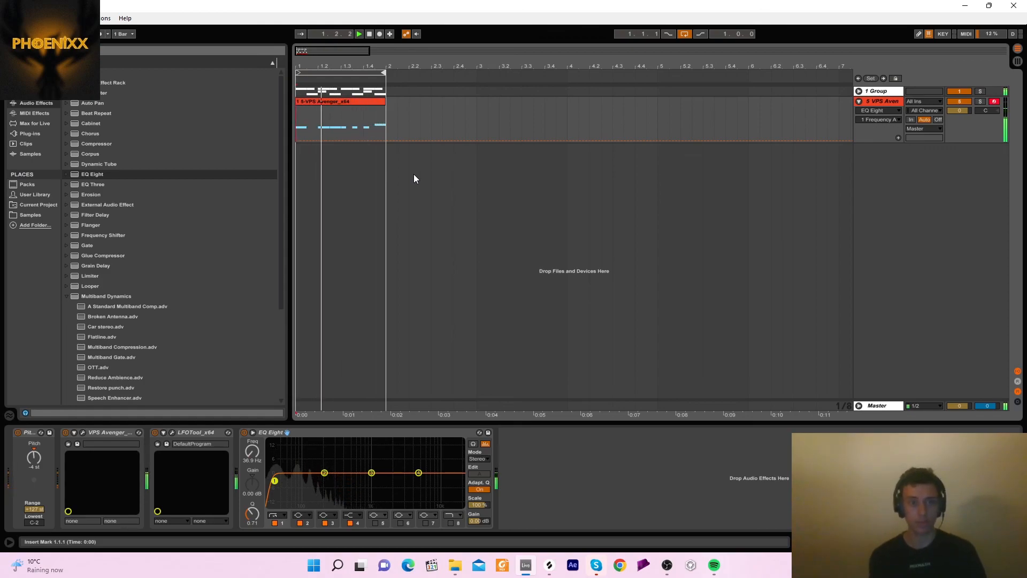
pyautogui.press('space')
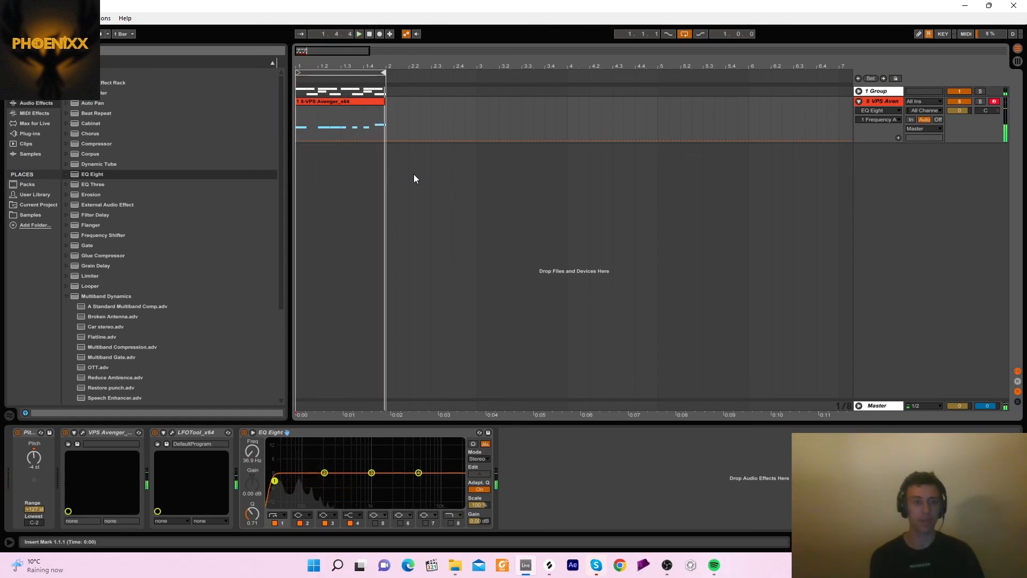